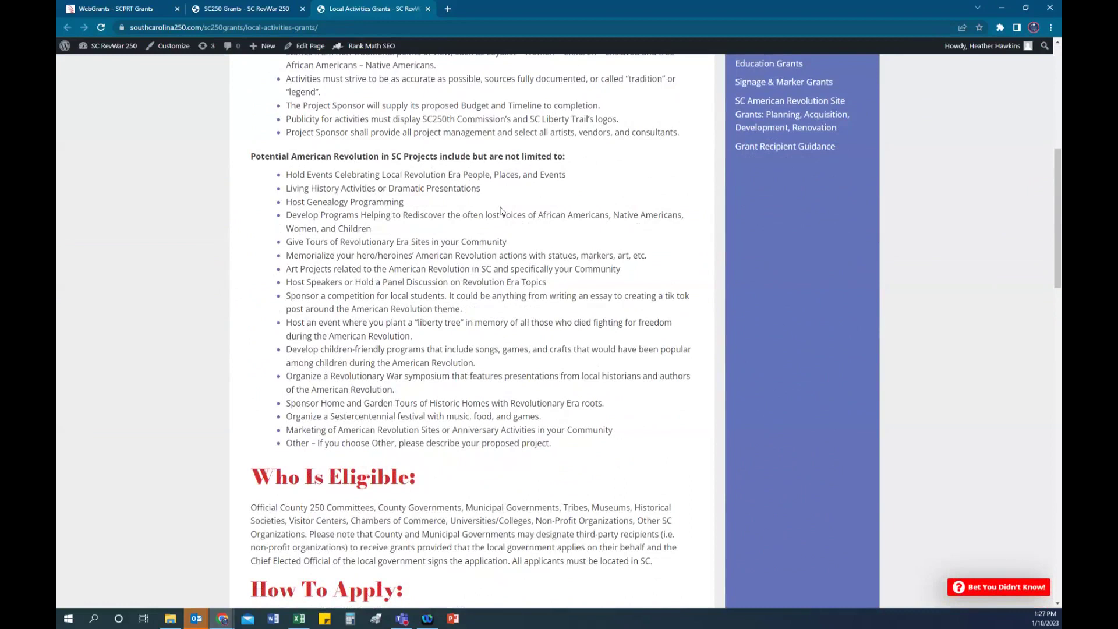
Step: Go to the WebGrants site and open the new-user registration form
scroll(501, 422, down, 7)
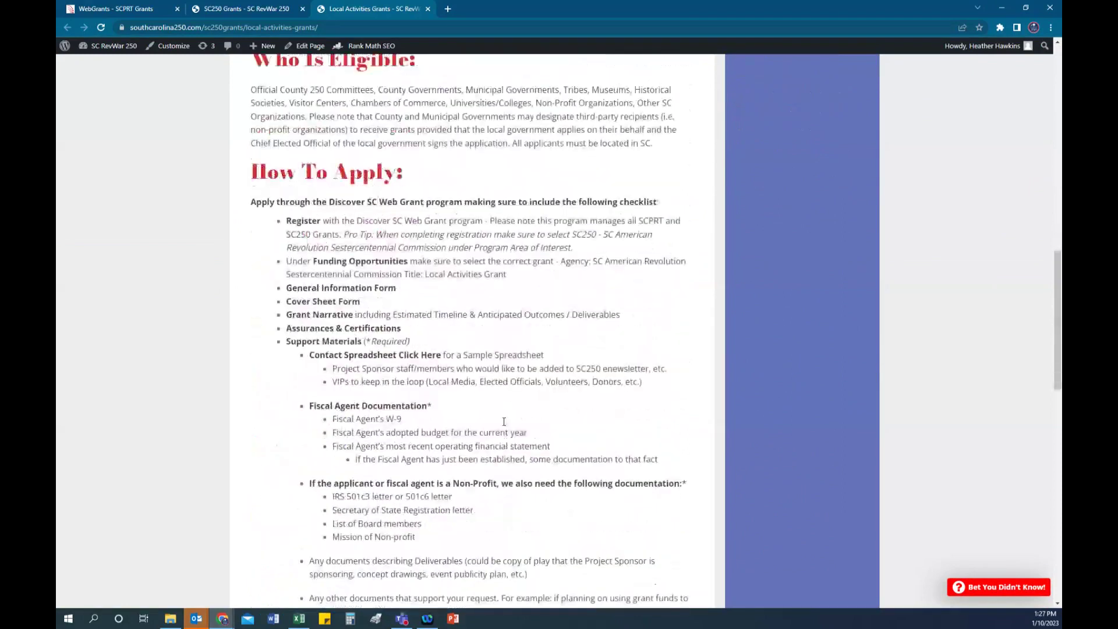
scroll(504, 421, down, 2)
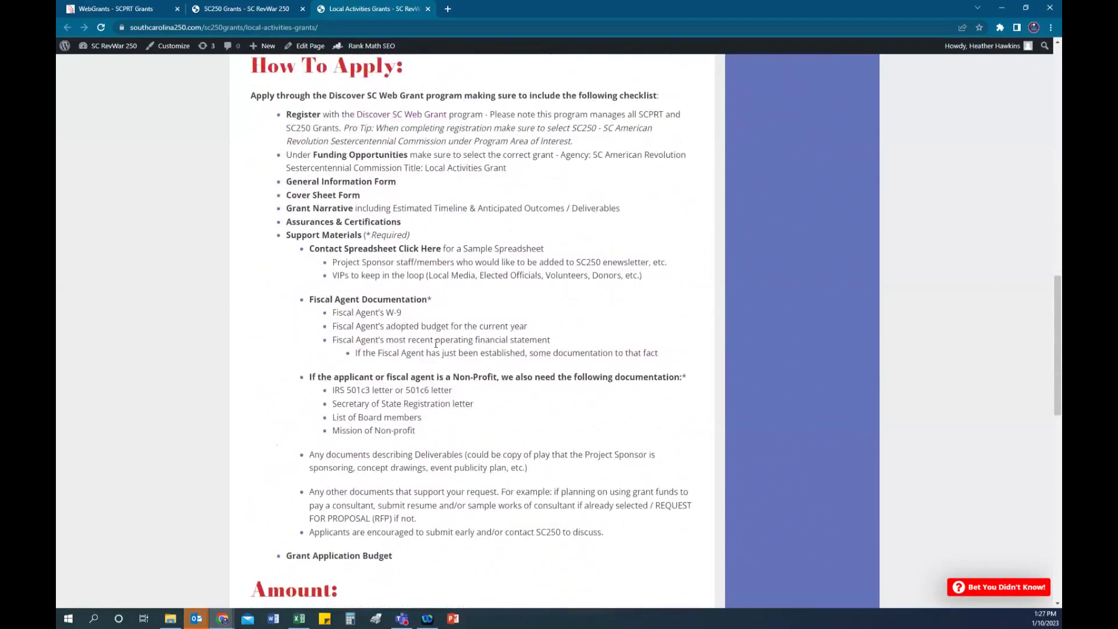
scroll(494, 387, down, 4)
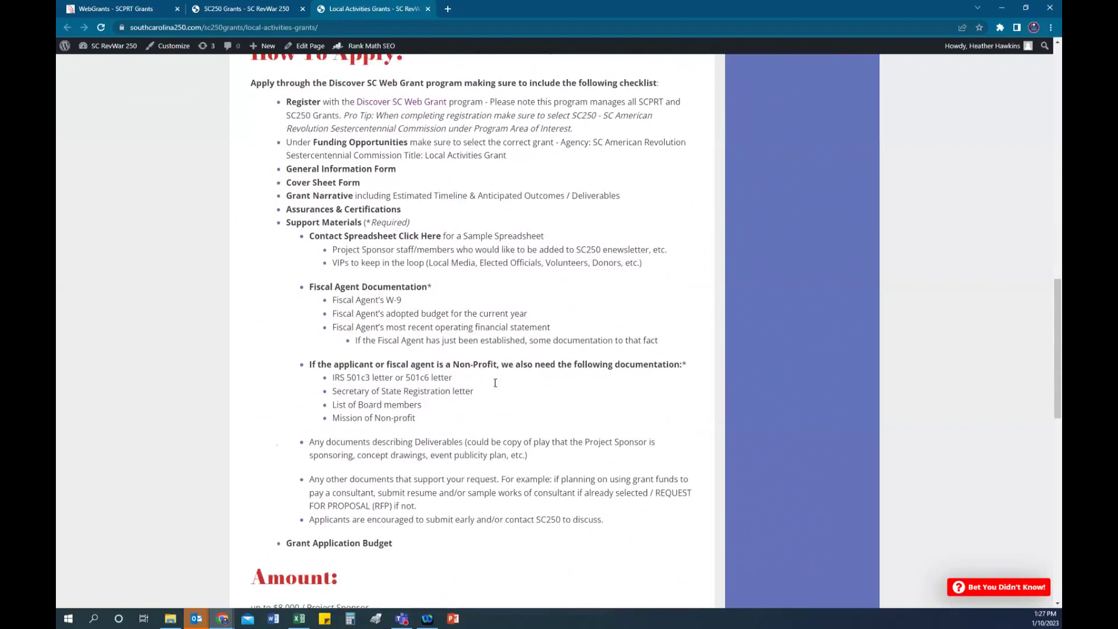
scroll(495, 384, down, 4)
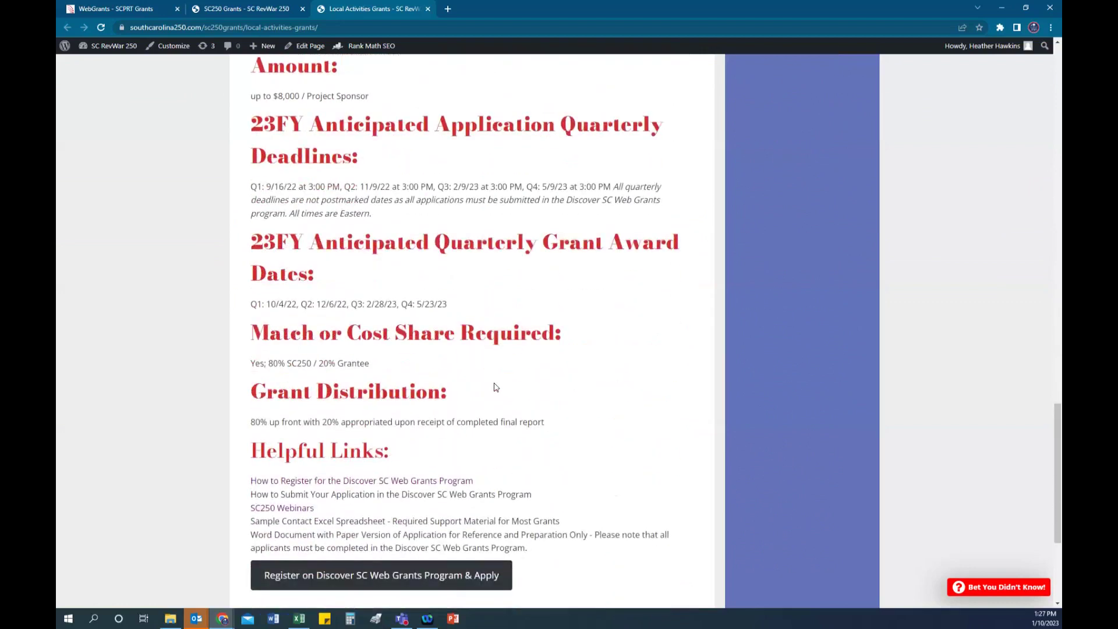
scroll(621, 335, down, 2)
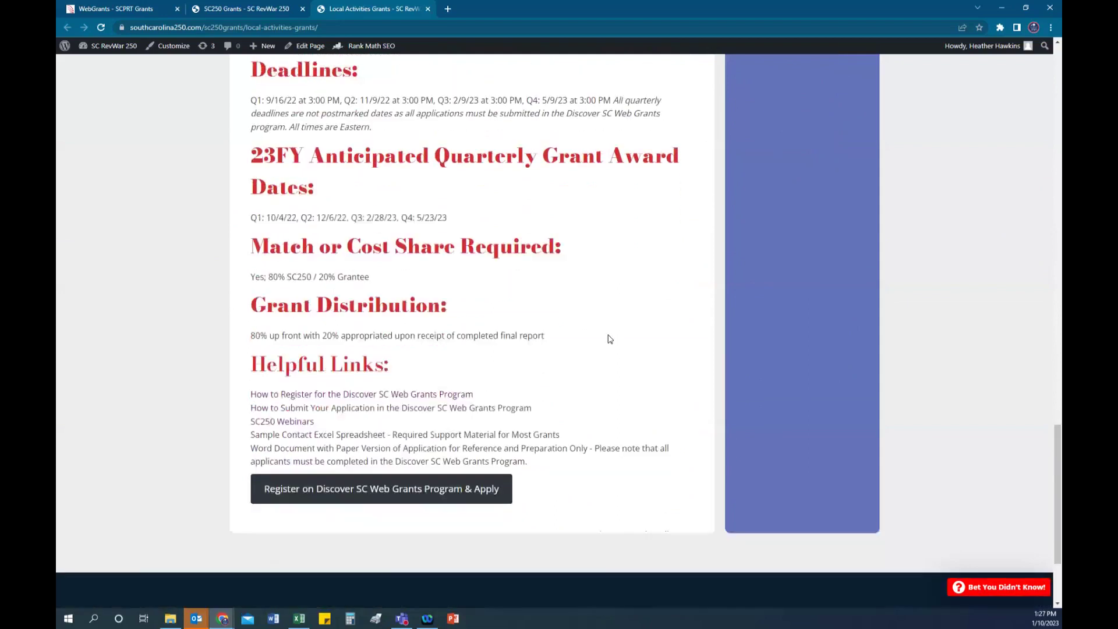
scroll(610, 338, down, 1)
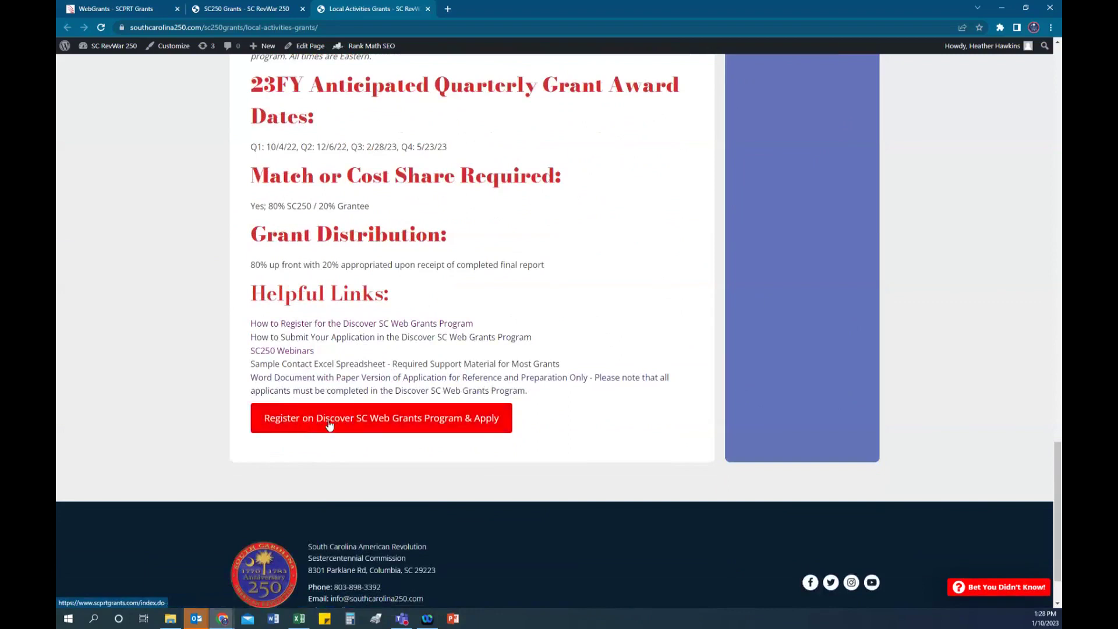
click(388, 425)
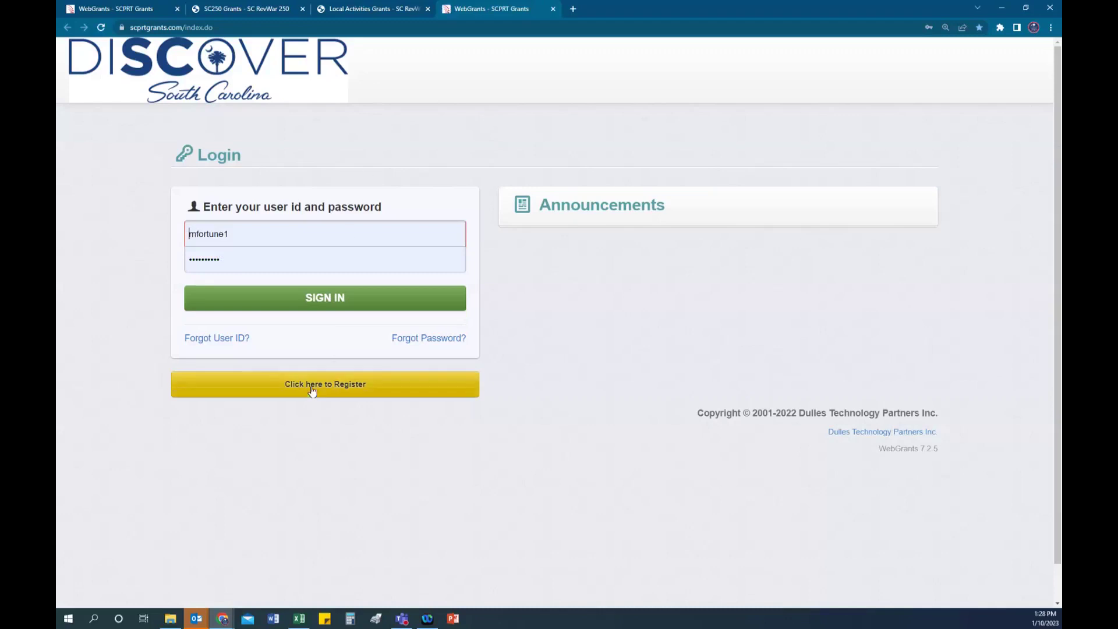
click(313, 387)
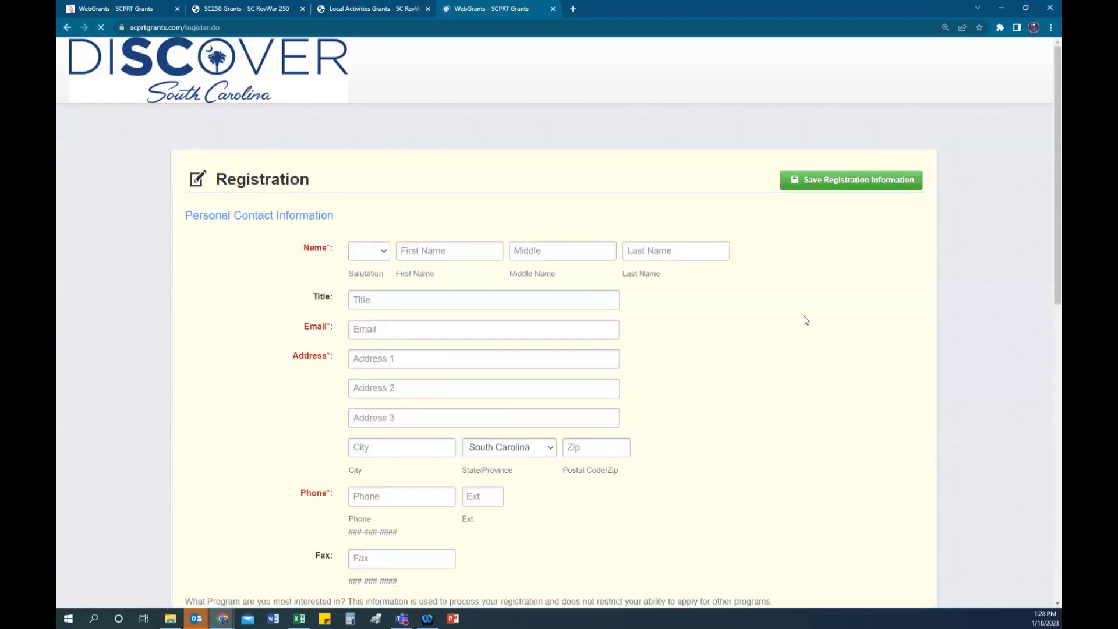
Step: Show the Program Area of Interest choices, including SC250 - SC American Revolution Sestercentennial Commission
scroll(803, 318, down, 3)
scroll(806, 320, down, 5)
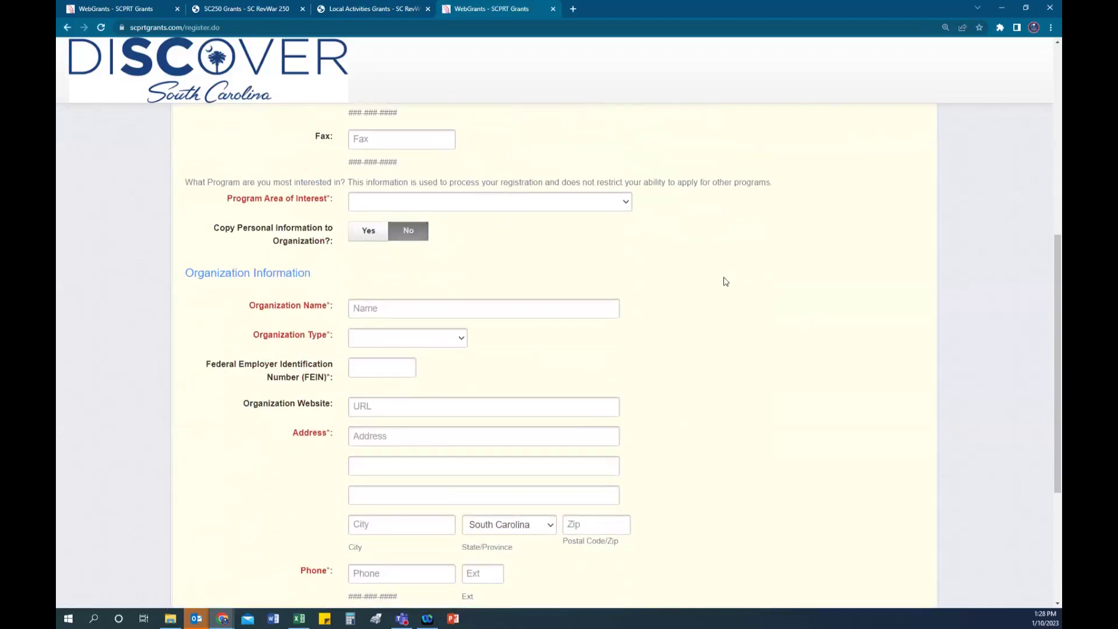
click(627, 204)
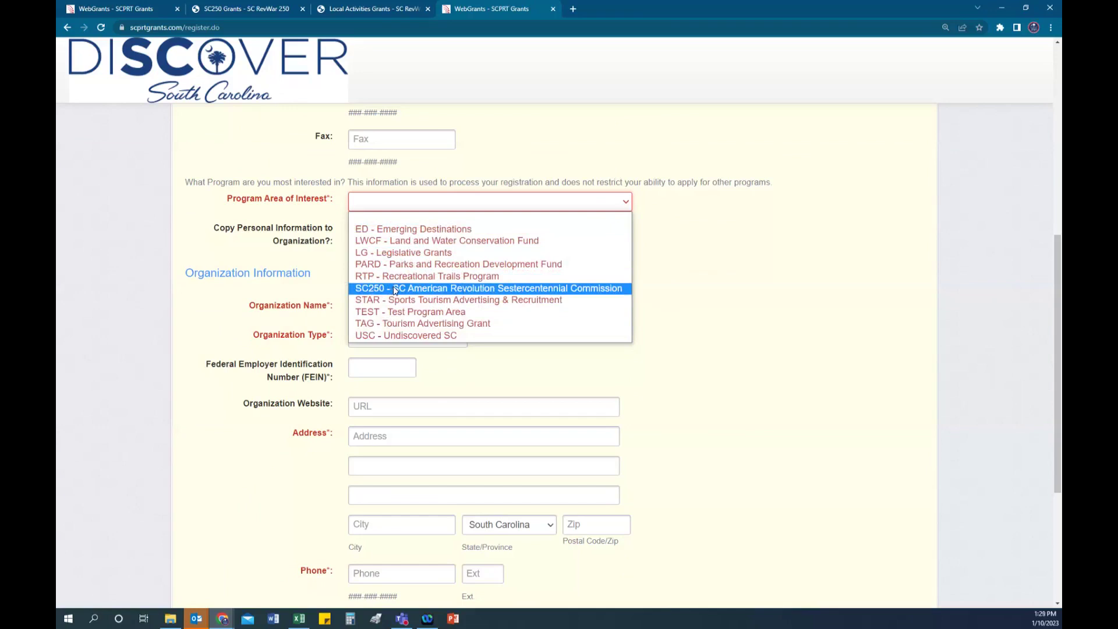
Step: Close the program area list without a choice and set Organization Type to Individual
click(694, 284)
scroll(460, 271, down, 2)
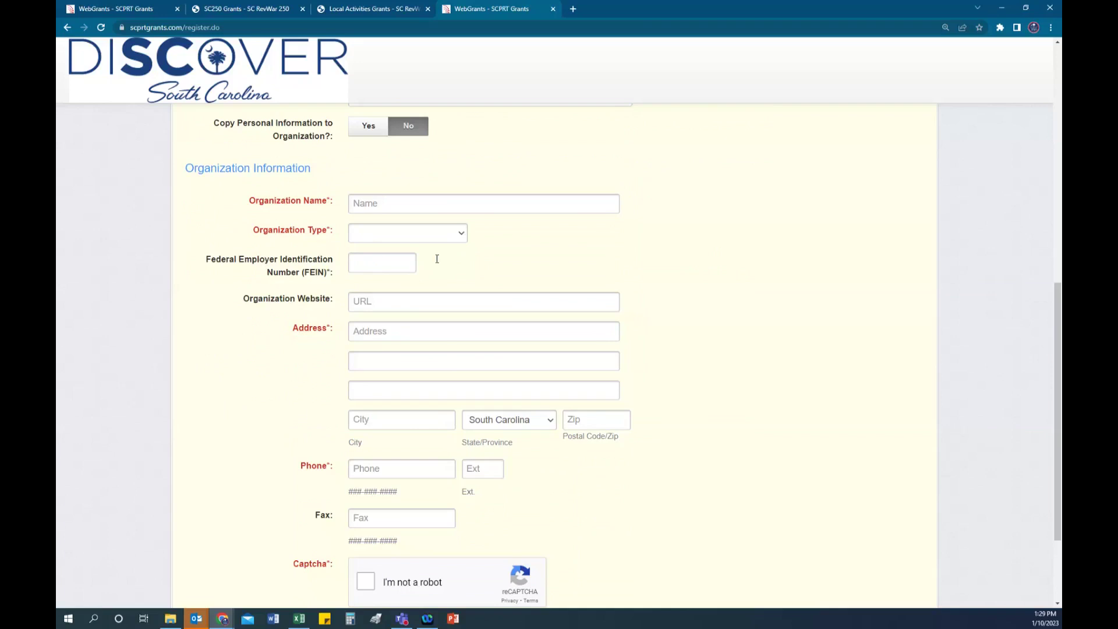
scroll(524, 259, up, 1)
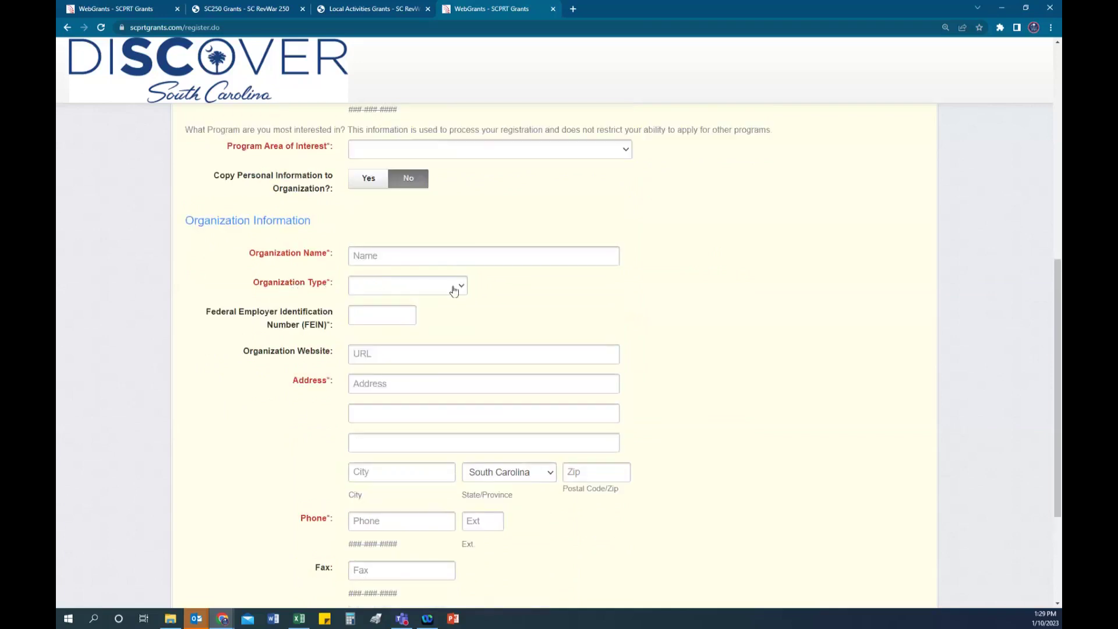
click(456, 290)
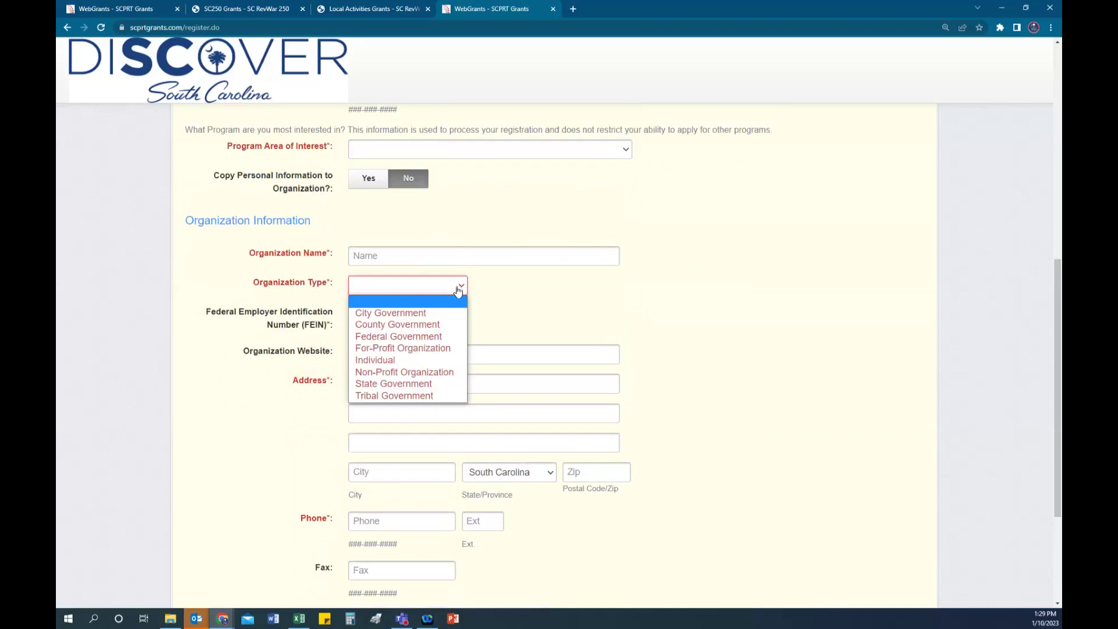
click(389, 361)
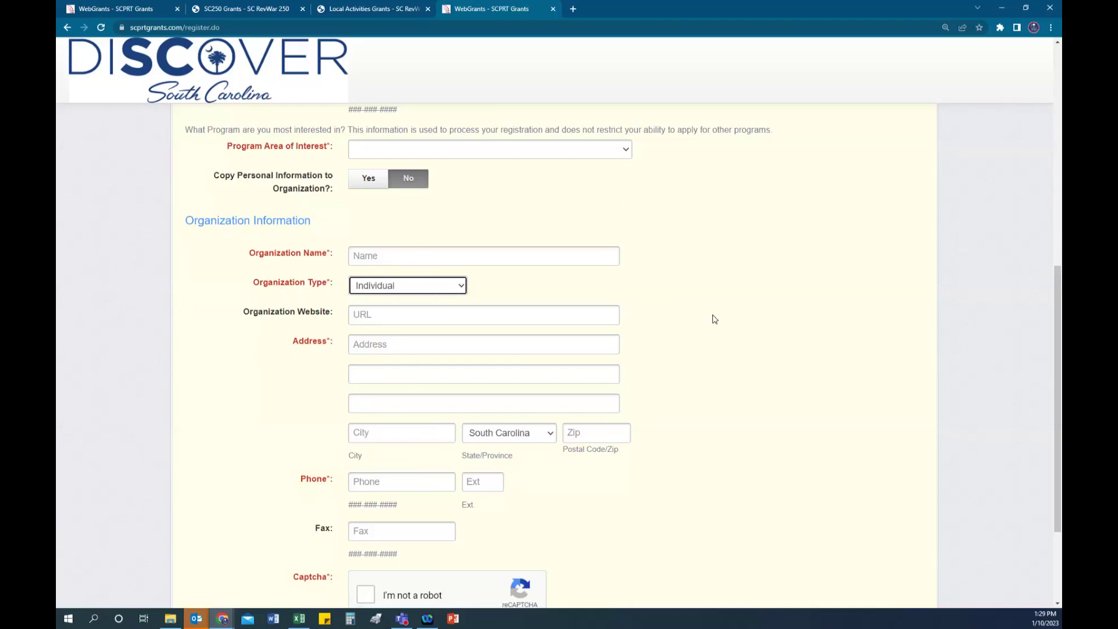
scroll(717, 320, up, 3)
scroll(721, 322, up, 4)
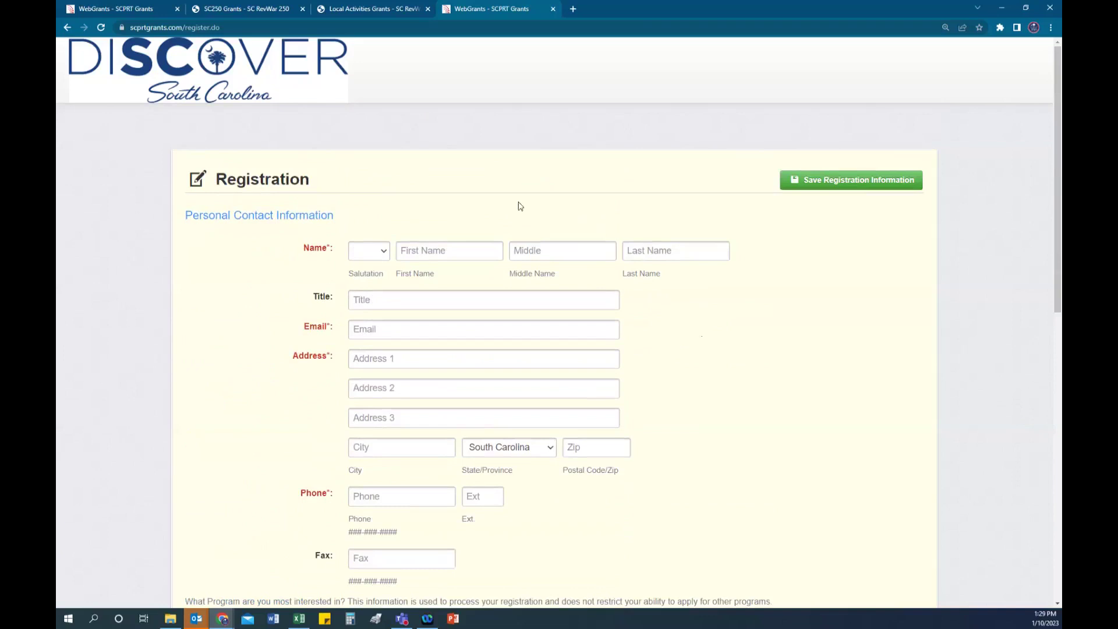
Step: Return to login, sign in with the saved tester account, and open Submitted Applications
click(67, 28)
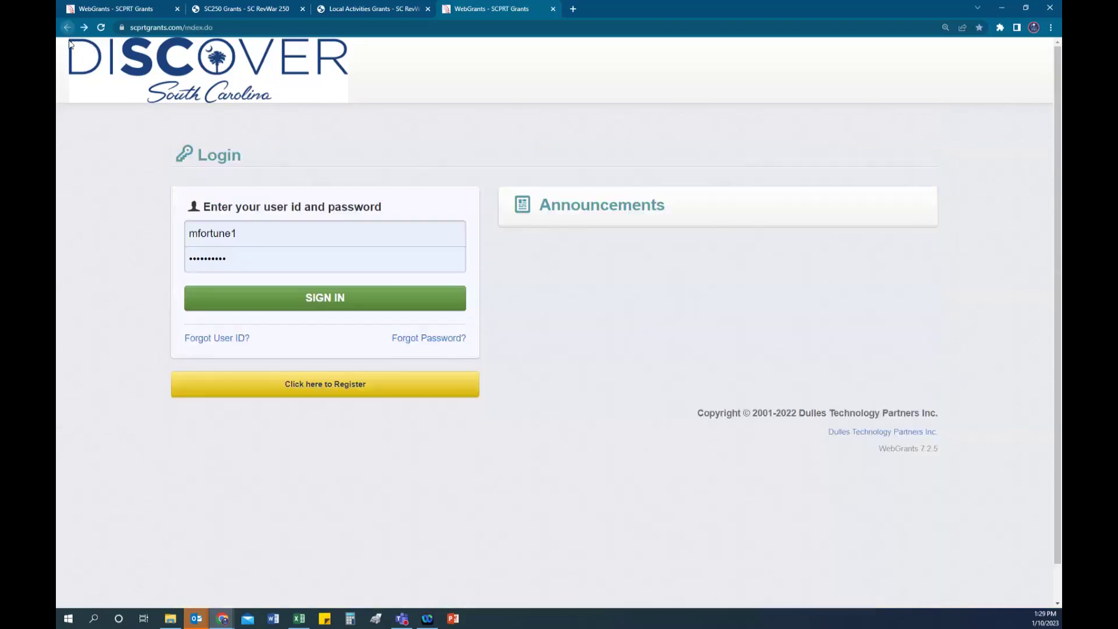
double_click(298, 233)
click(297, 233)
drag(203, 233, 262, 233)
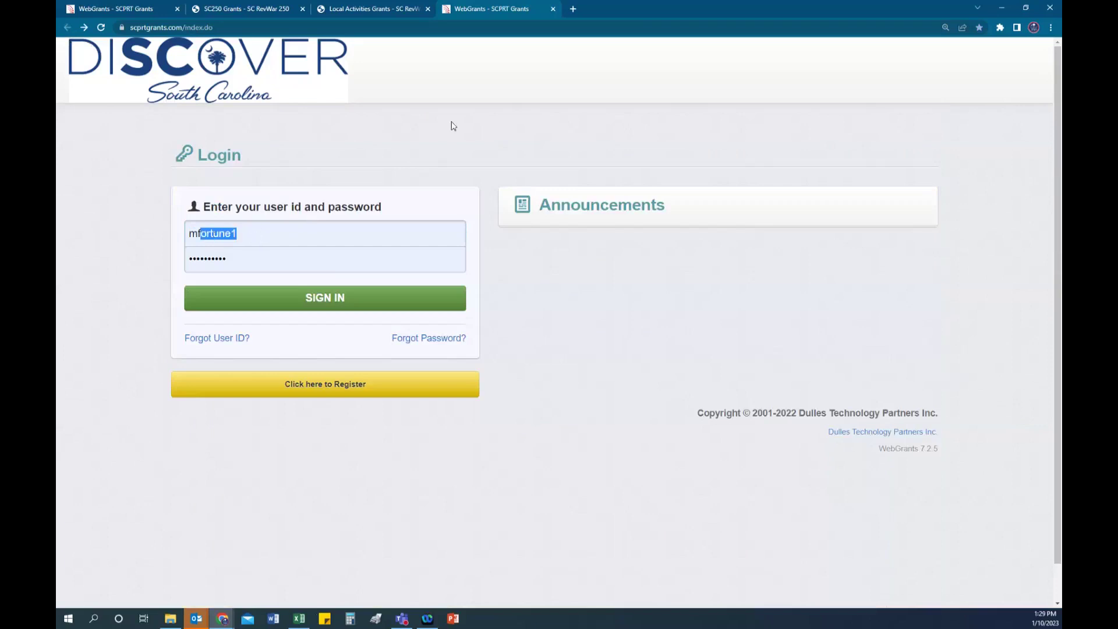
click(255, 238)
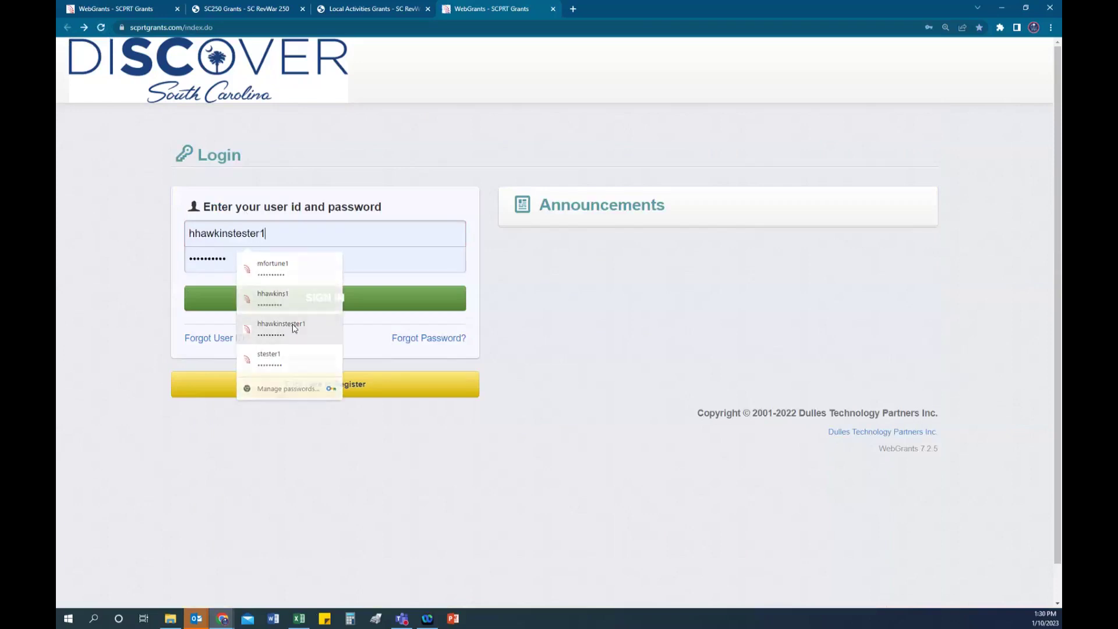
click(283, 328)
click(316, 309)
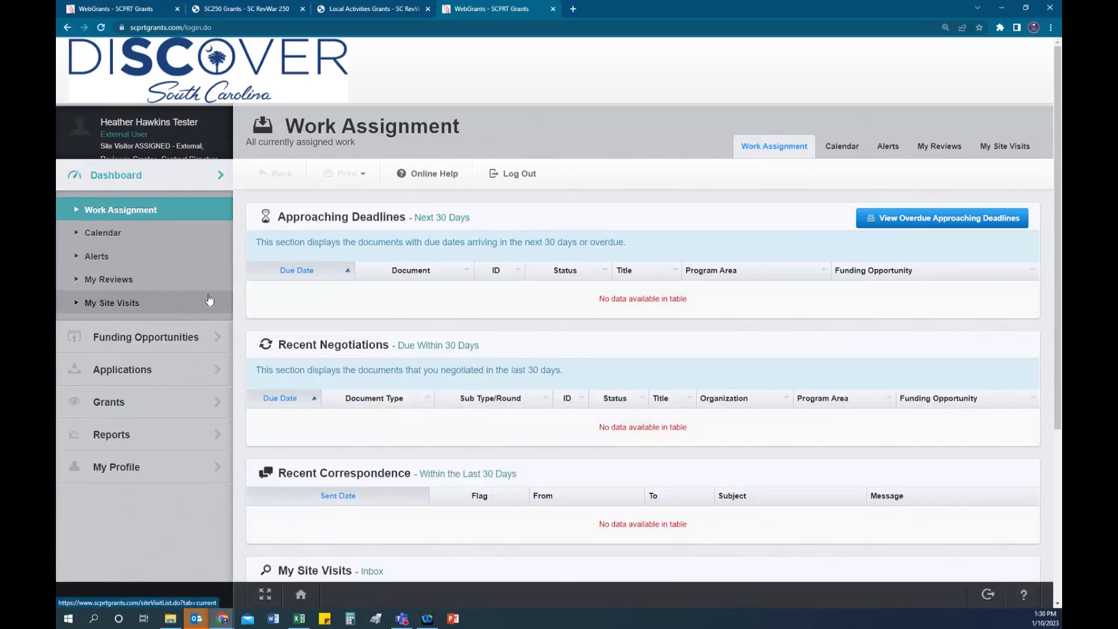
scroll(208, 326, down, 1)
click(115, 372)
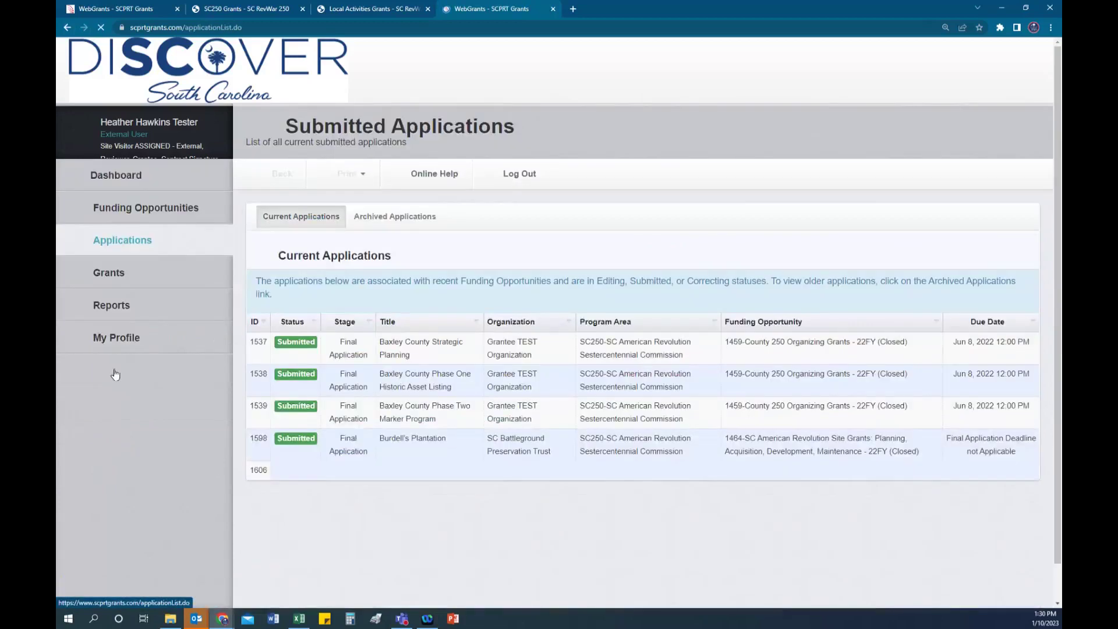
Step: Open 1721 Local Activities Grants - 23FY from Funding Opportunities and review its details
click(140, 216)
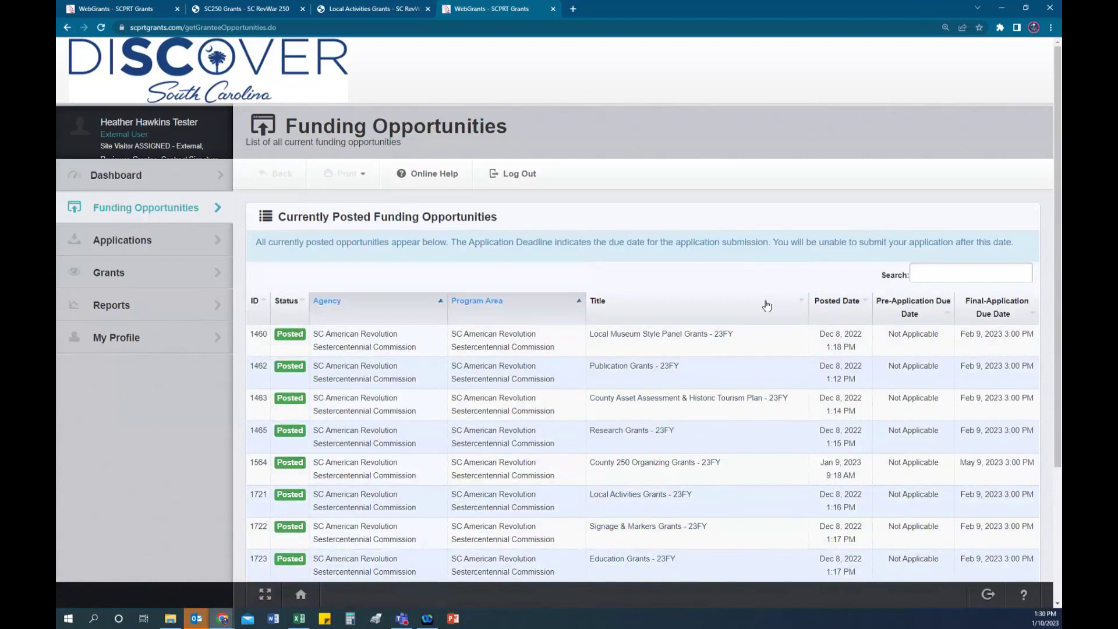
scroll(766, 306, down, 2)
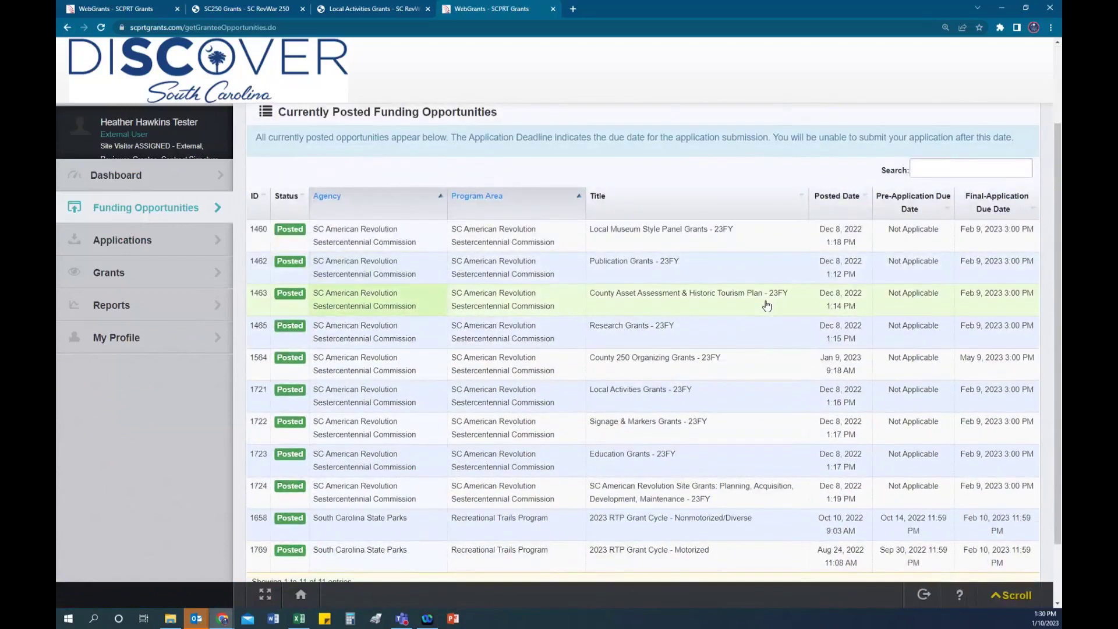
scroll(757, 306, down, 1)
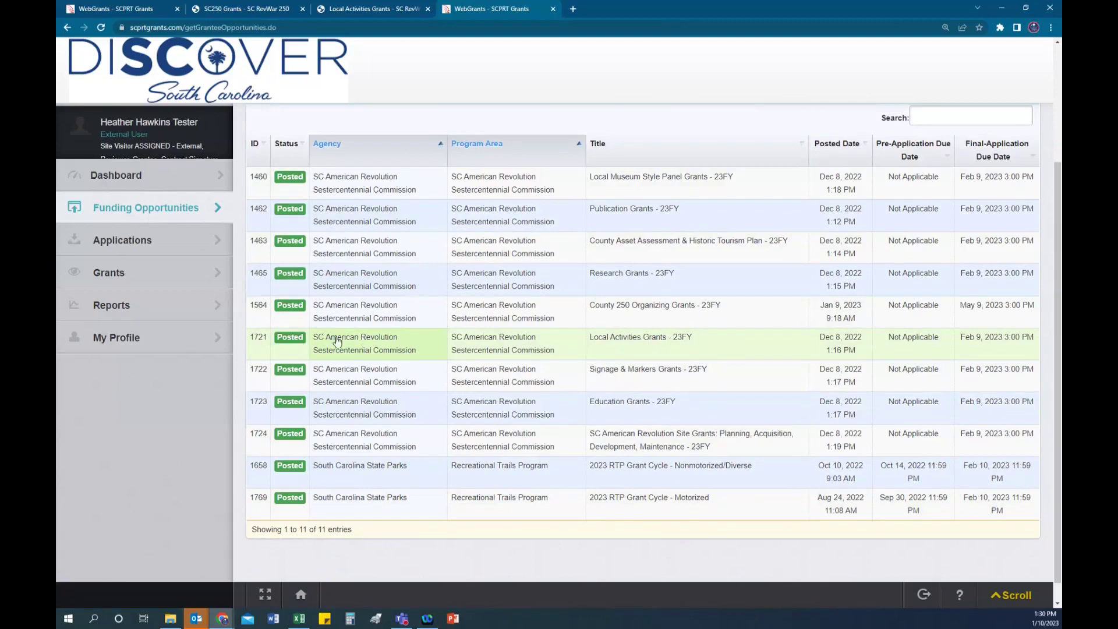
click(654, 353)
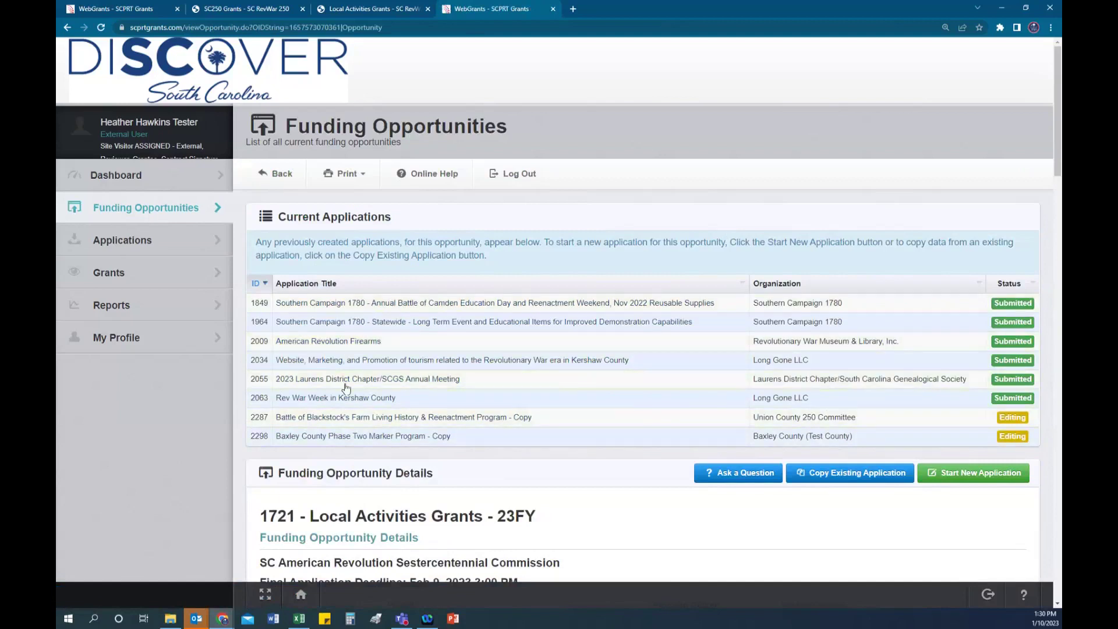
scroll(596, 481, down, 3)
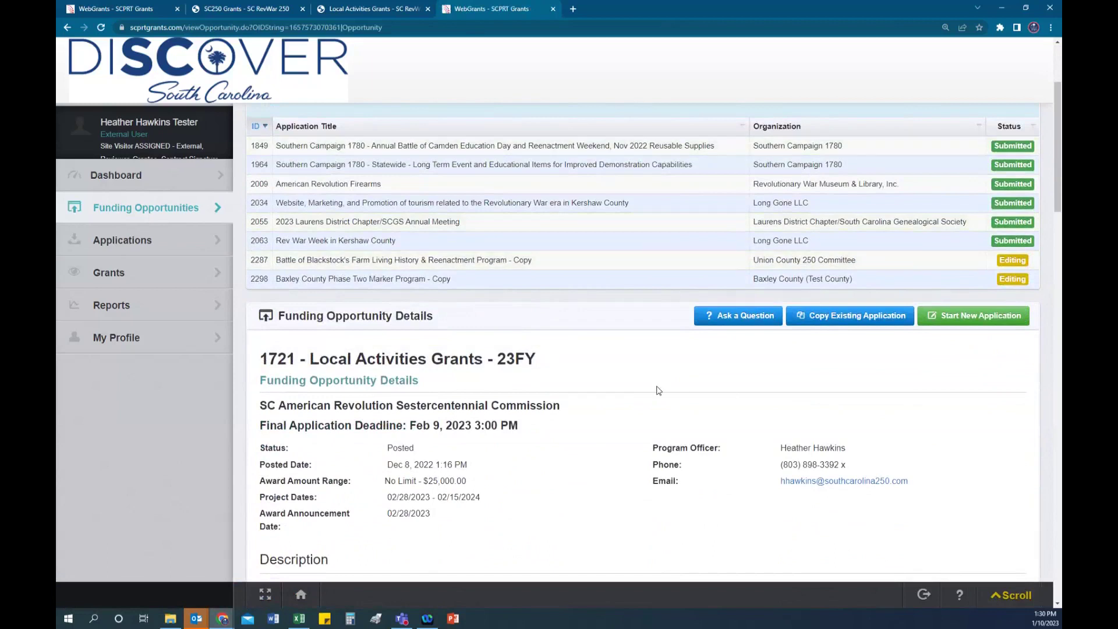
scroll(614, 394, down, 2)
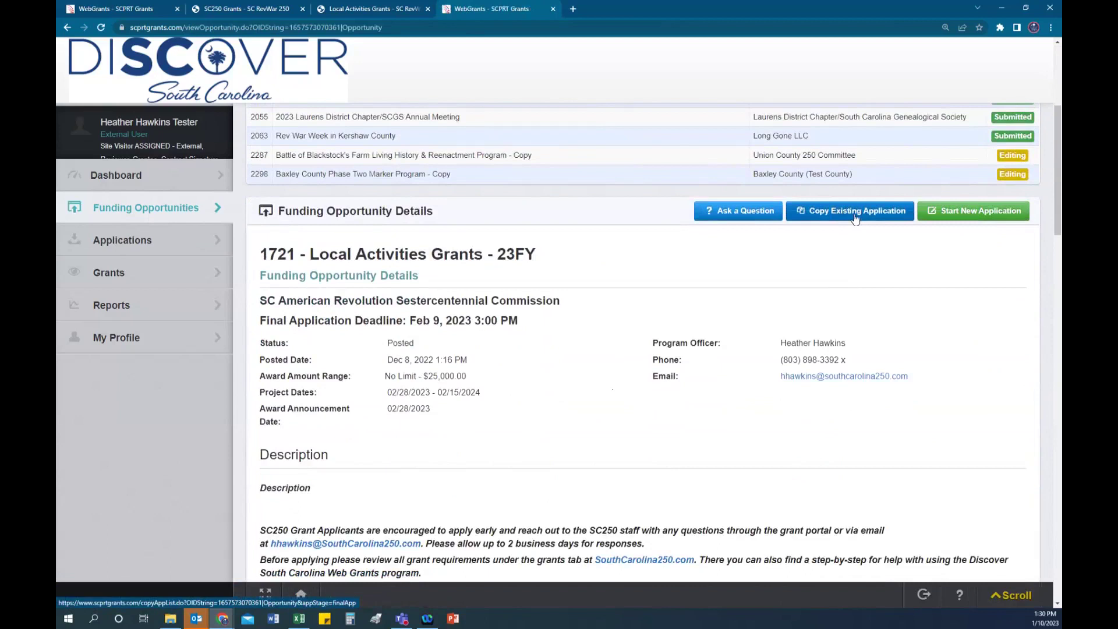
Step: Start a new application titled 'American Revolution in Baxley County Play'
click(977, 213)
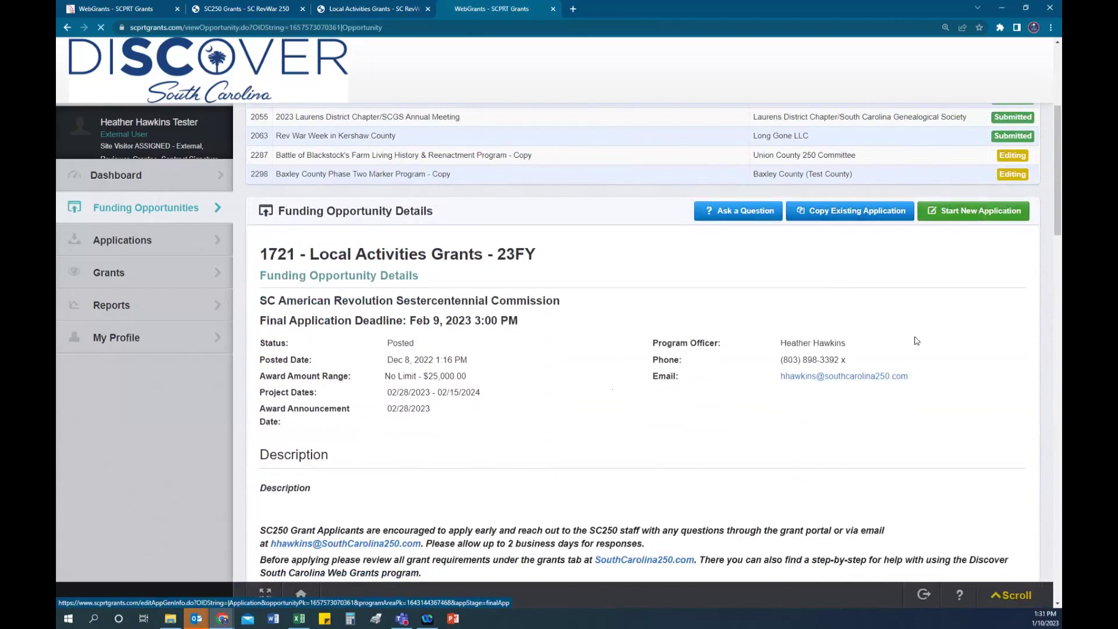
scroll(763, 313, down, 1)
scroll(763, 313, down, 1)
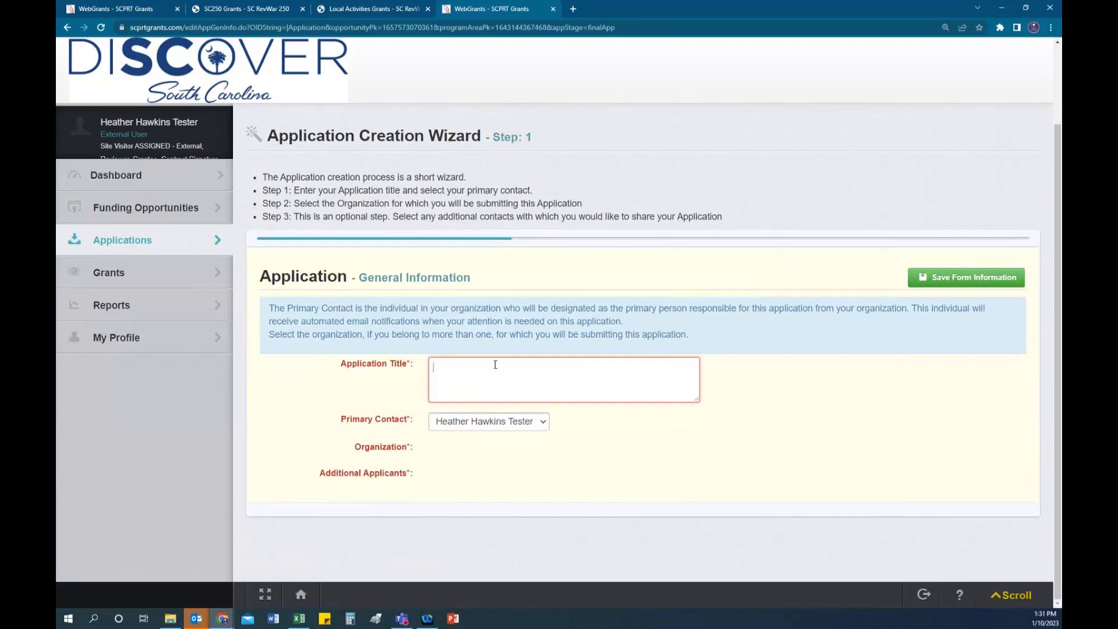
text(Amer)
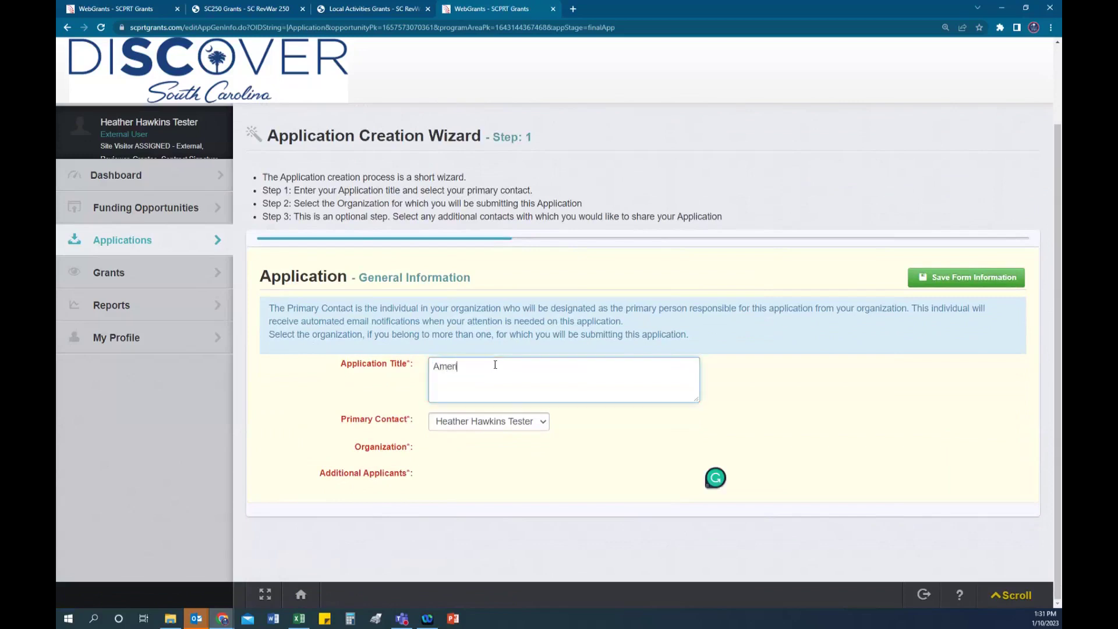
text(ican Revolution ()
text(n Baxley )
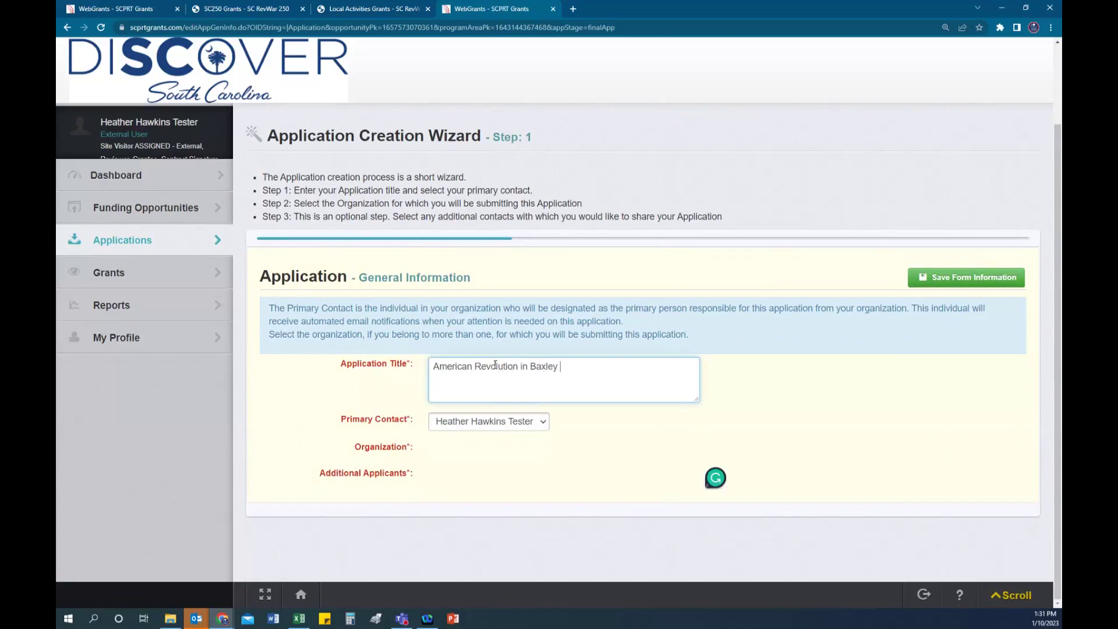
text(County Play)
Step: Keep the tester account as Primary Contact and save the form
click(542, 426)
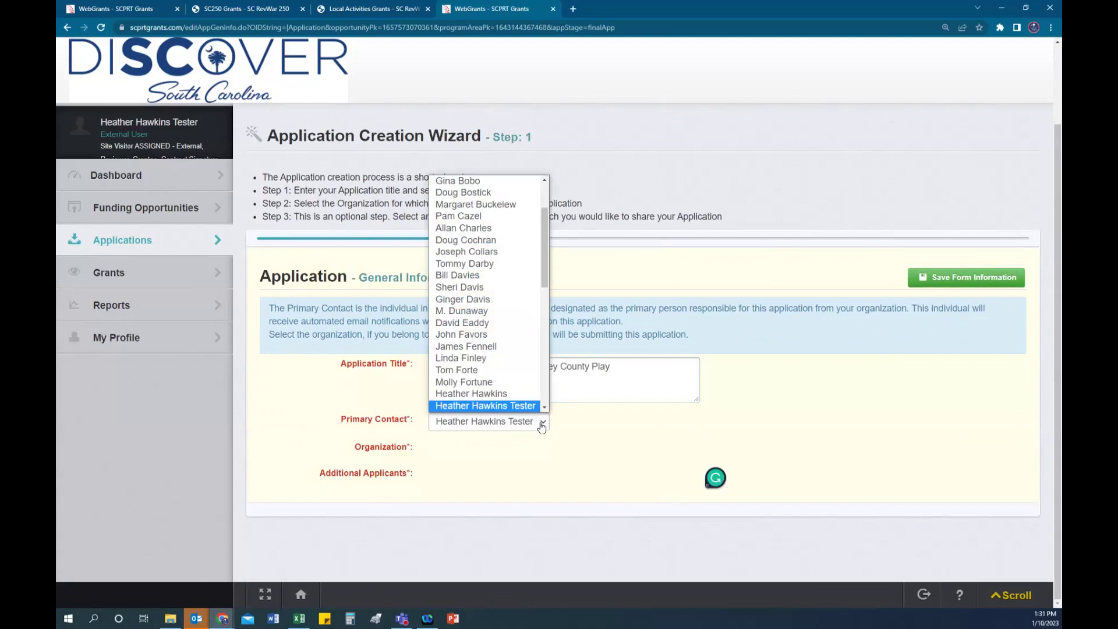
click(520, 407)
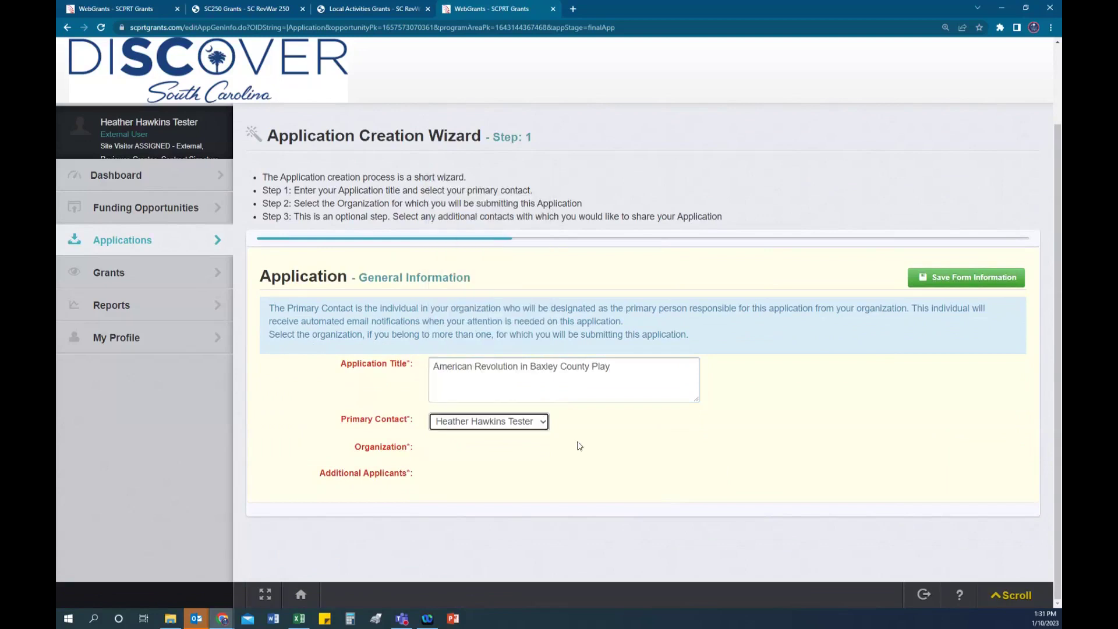
click(969, 283)
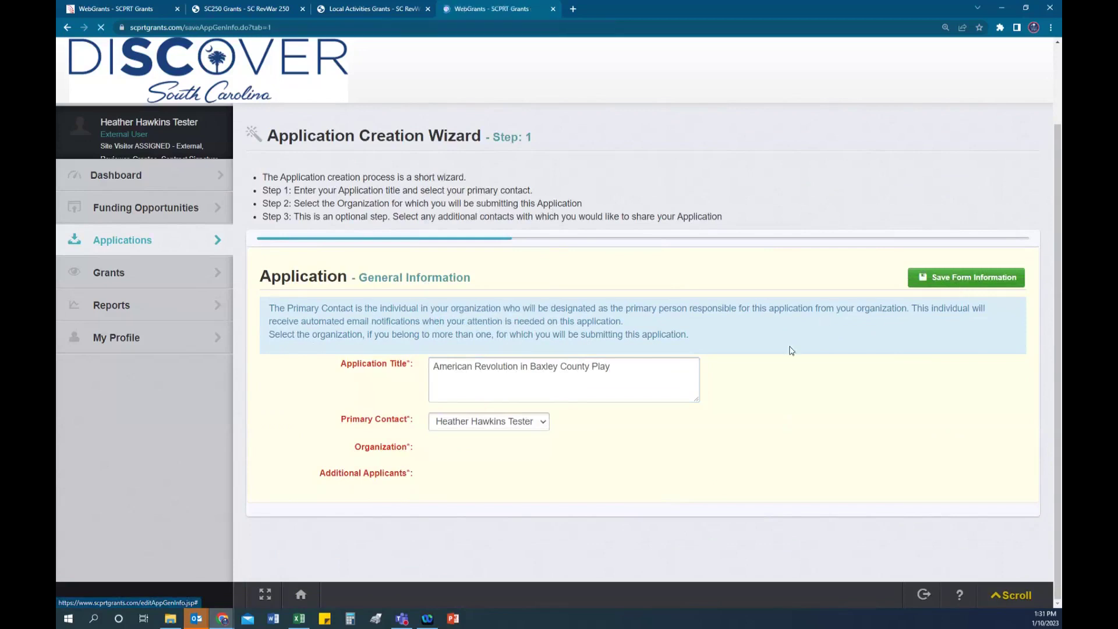
scroll(760, 422, down, 1)
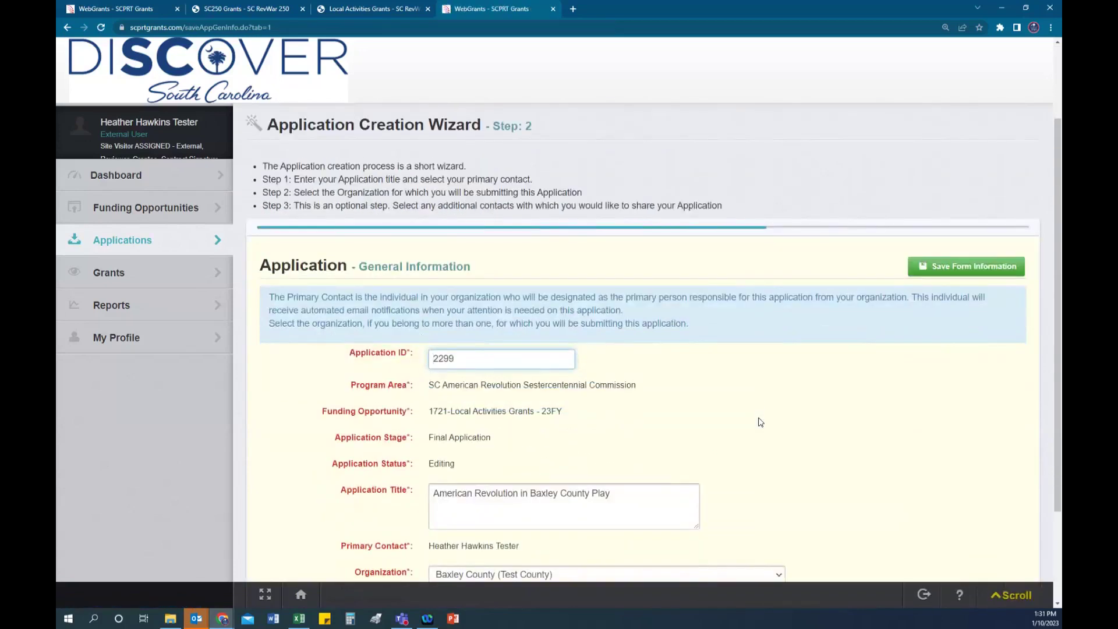
Step: Choose Baxley County (Test County) from the Organization list and save the form
scroll(760, 421, down, 2)
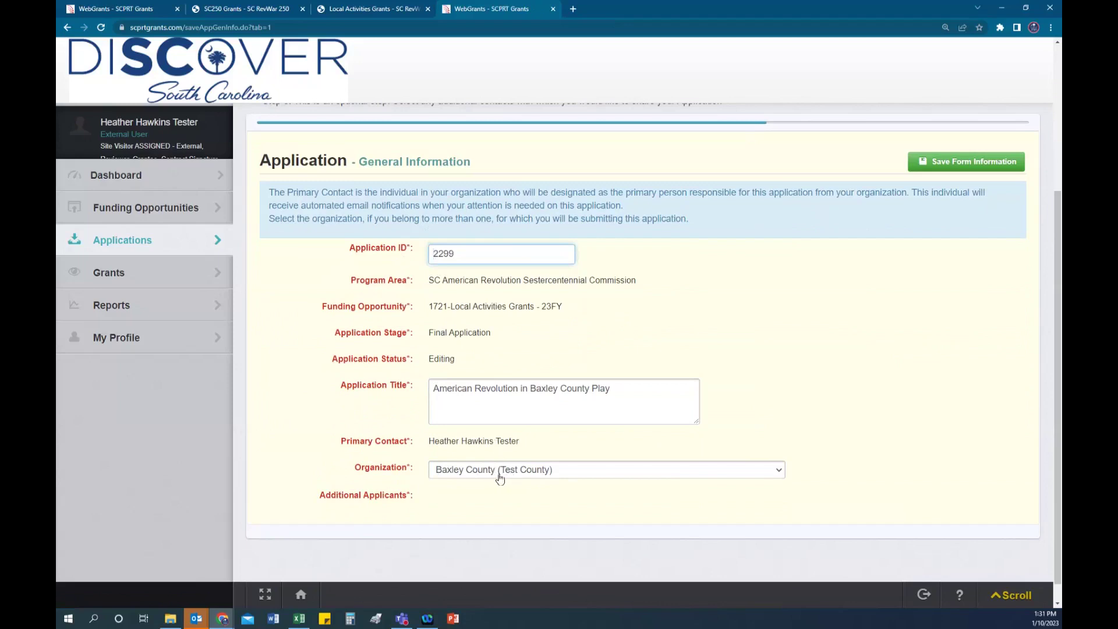
click(547, 475)
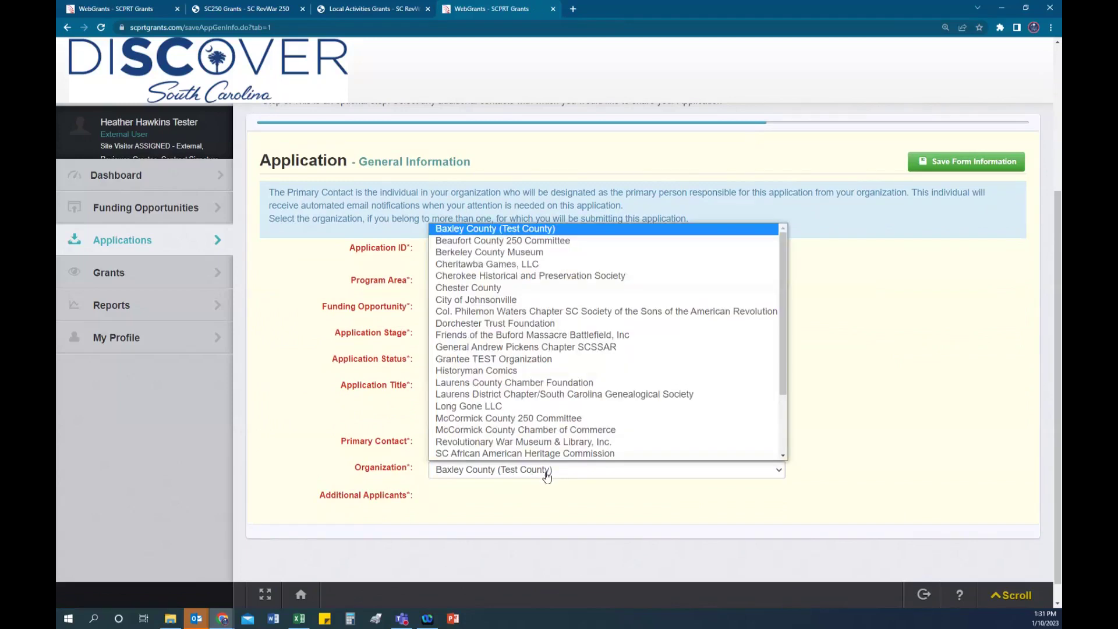
scroll(605, 411, down, 3)
scroll(625, 408, up, 2)
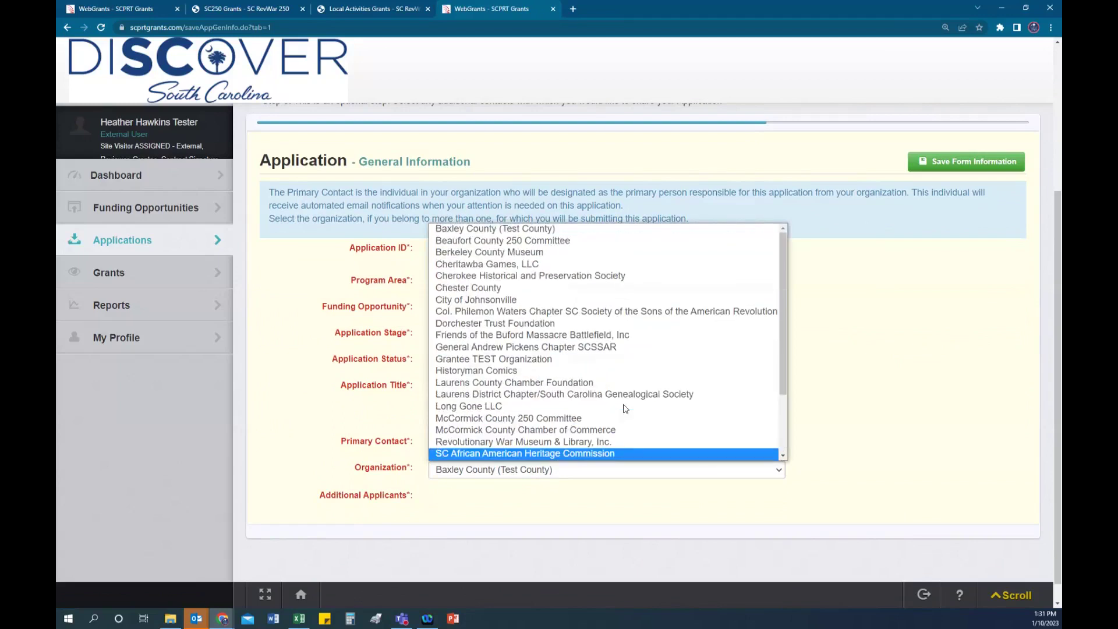
scroll(625, 408, down, 3)
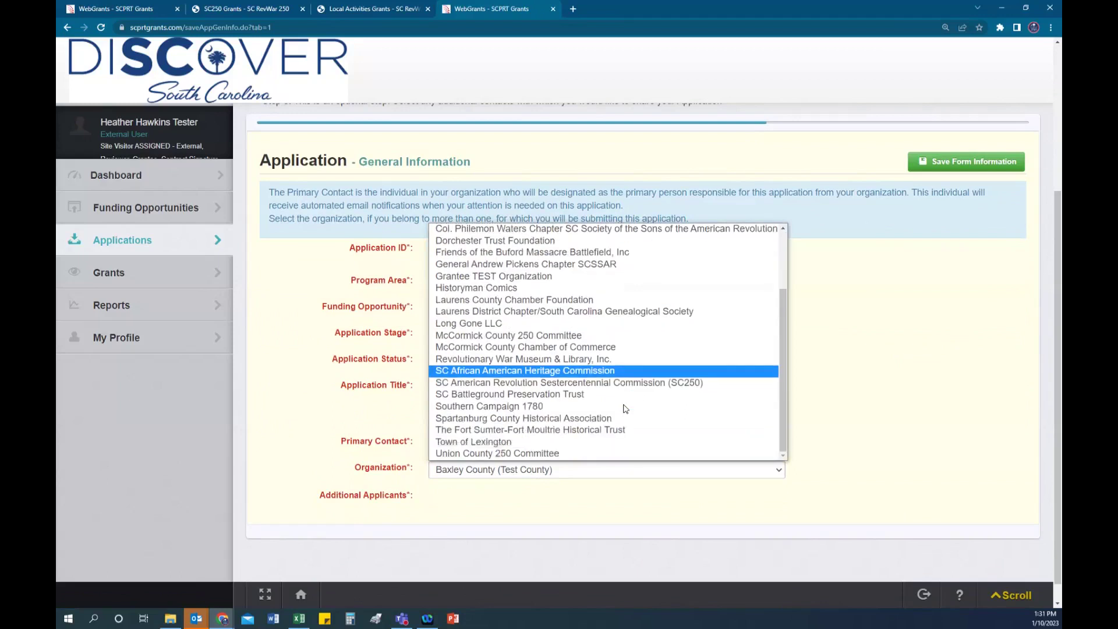
scroll(625, 409, up, 3)
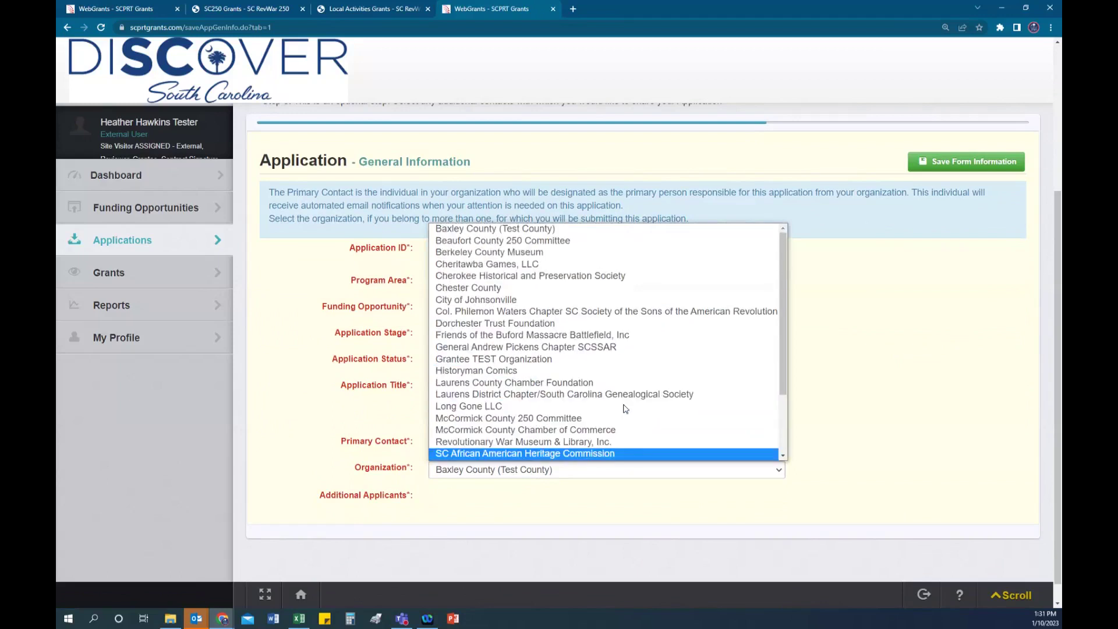
click(527, 479)
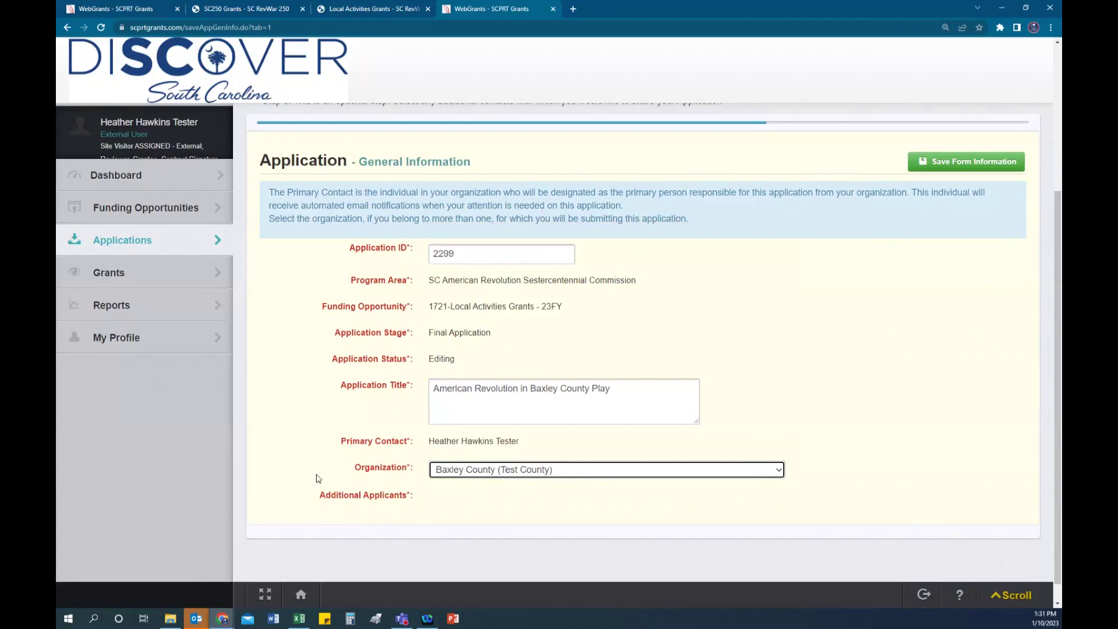
click(966, 162)
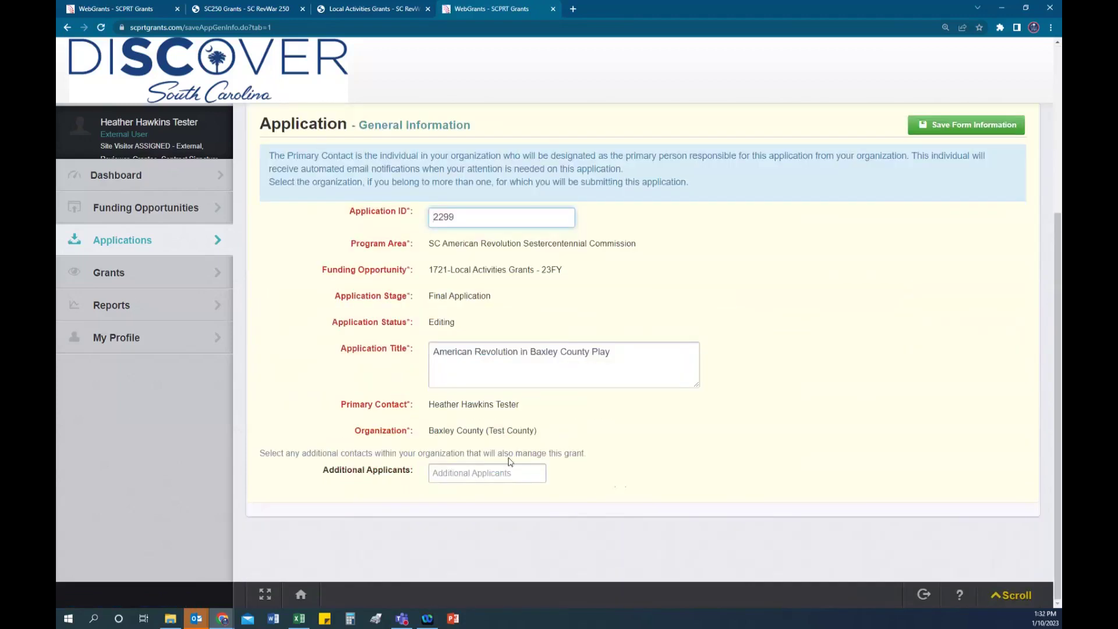
Step: Add the organization's second contact as a tag under Additional Applicants
click(452, 476)
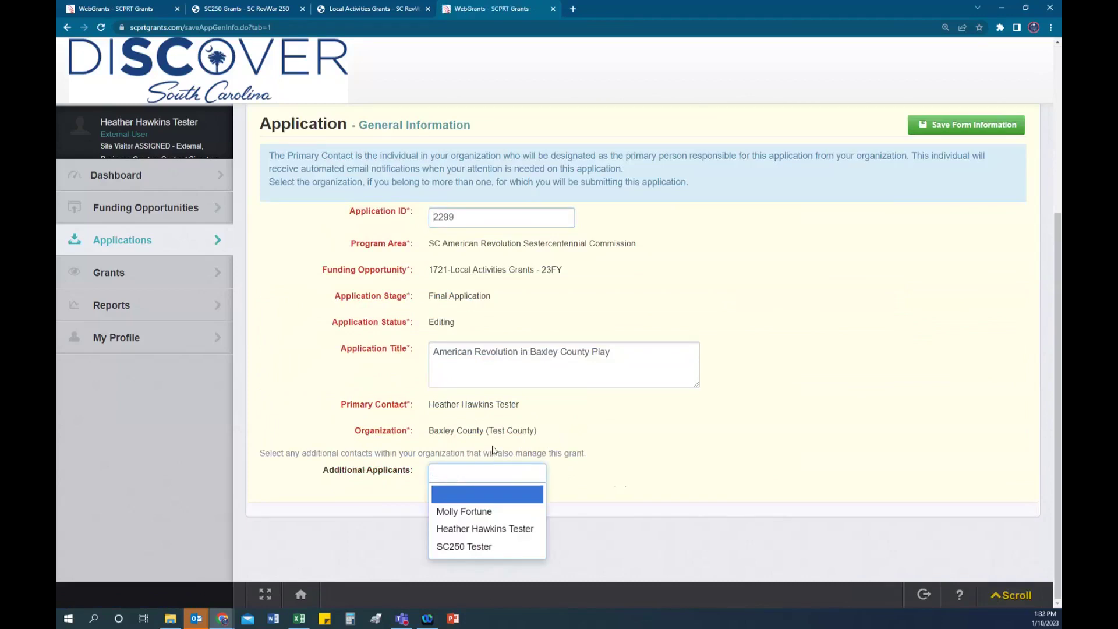
click(478, 517)
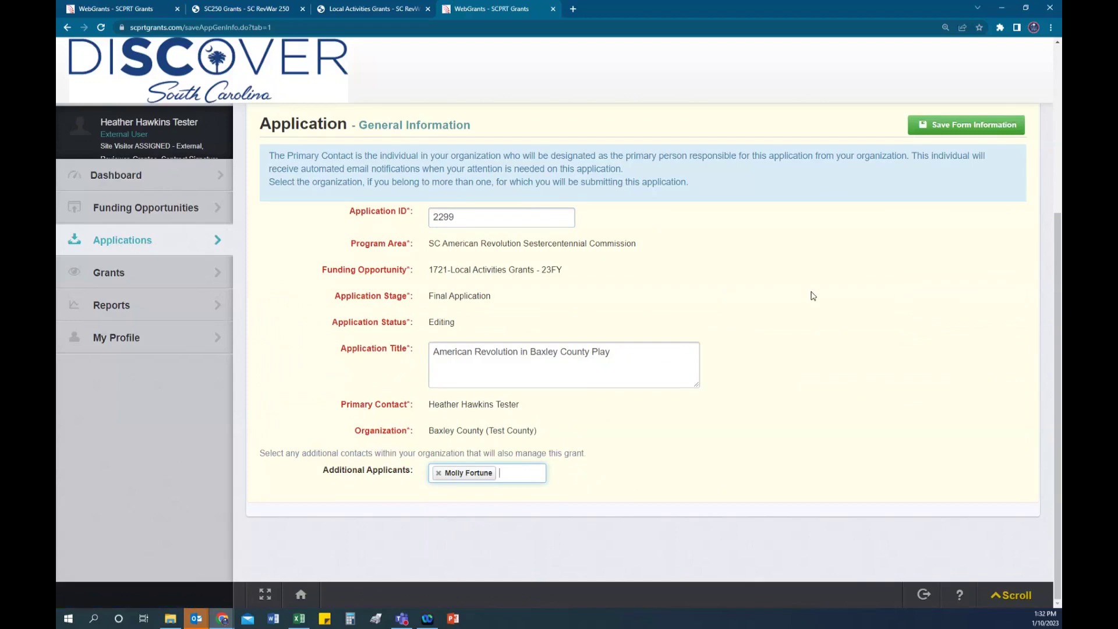
scroll(813, 296, up, 1)
scroll(809, 295, up, 1)
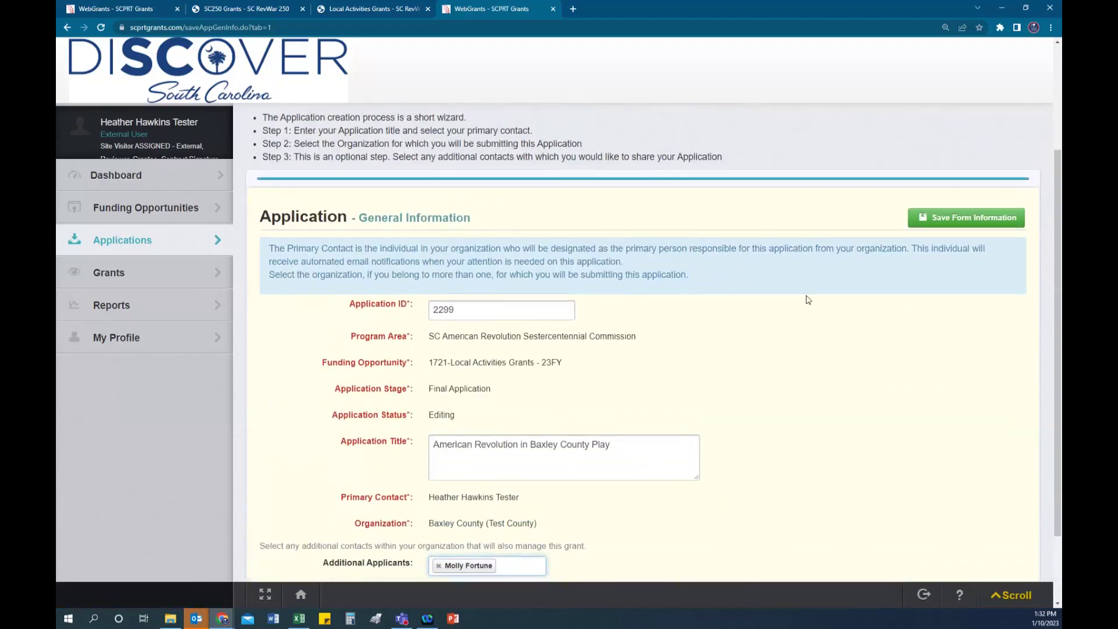
scroll(808, 297, down, 1)
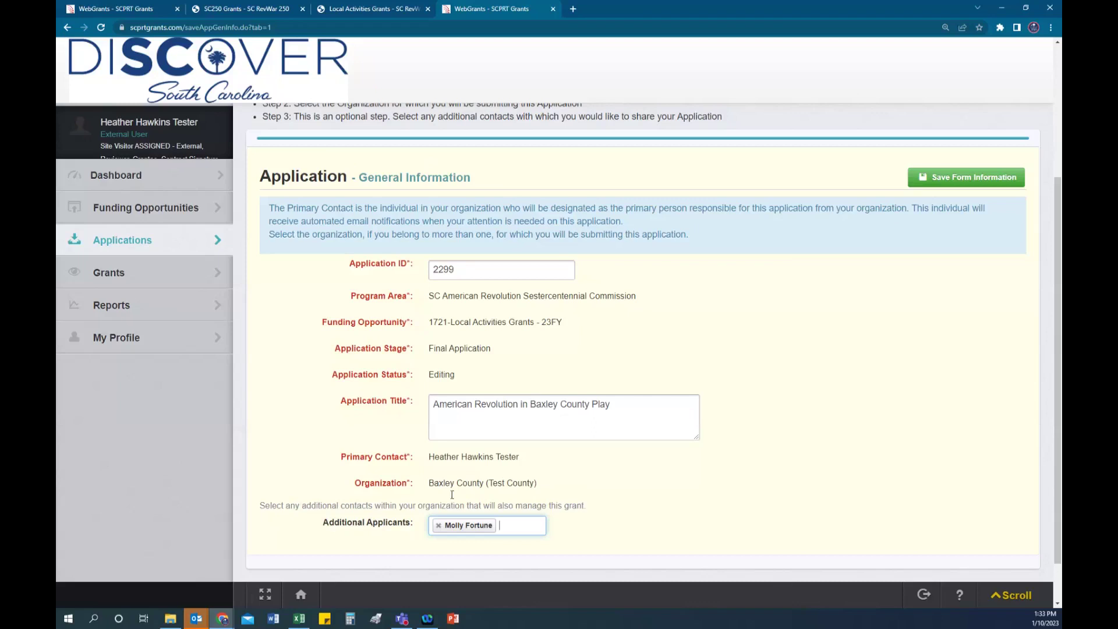
Step: Save the additional applicant and return to application 2299's general information page
click(959, 178)
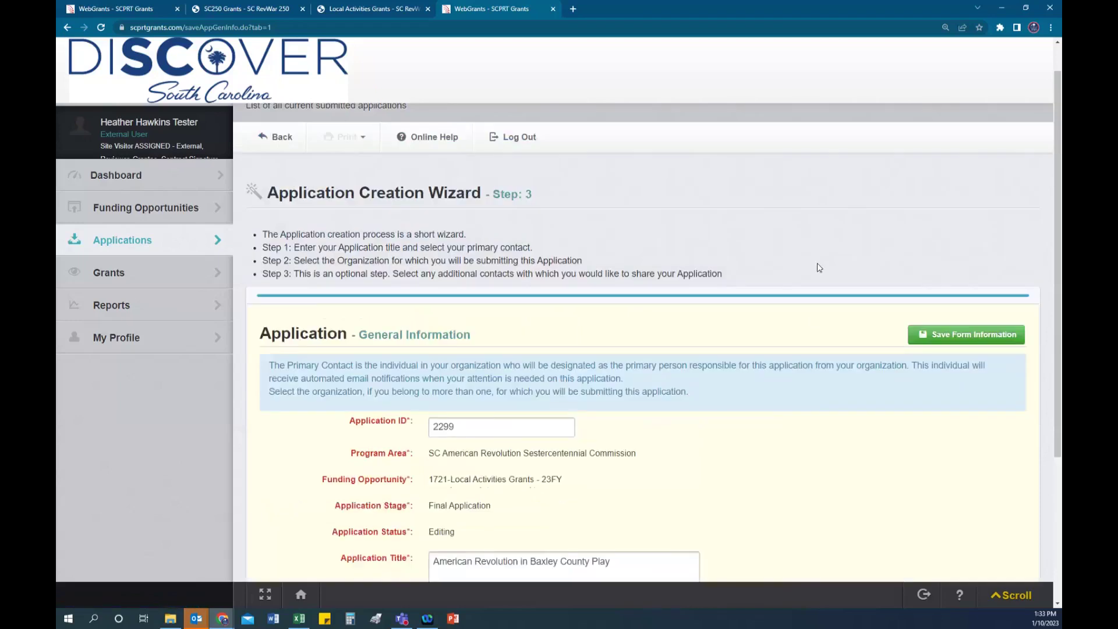
click(284, 173)
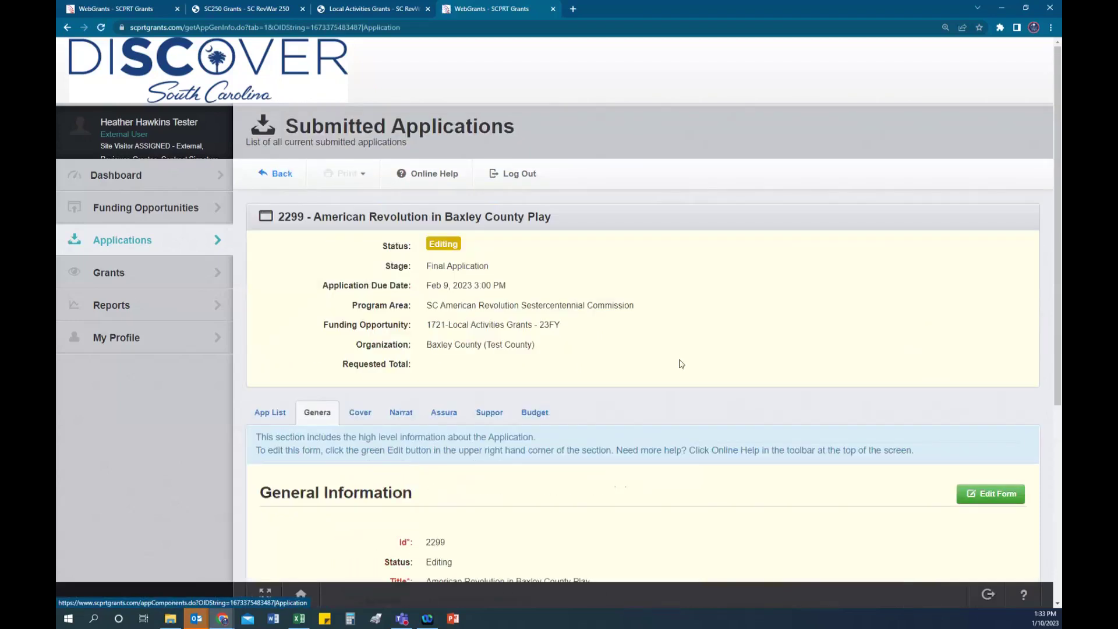
scroll(957, 457, down, 5)
scroll(957, 457, up, 5)
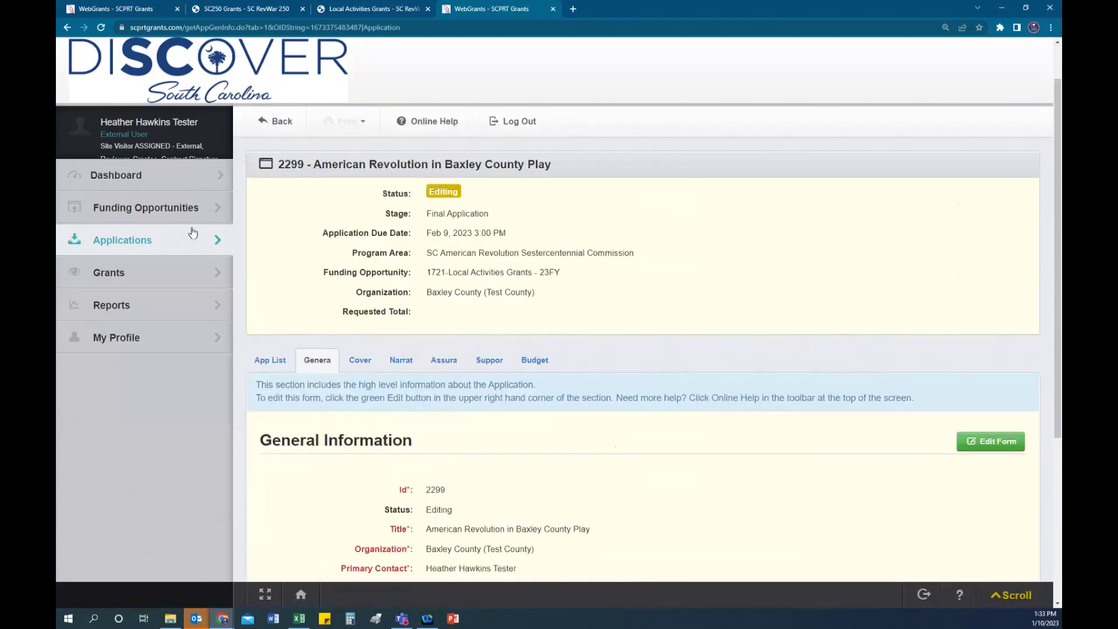
Step: Check the Applications list, then open Currently Posted Funding Opportunities
click(113, 243)
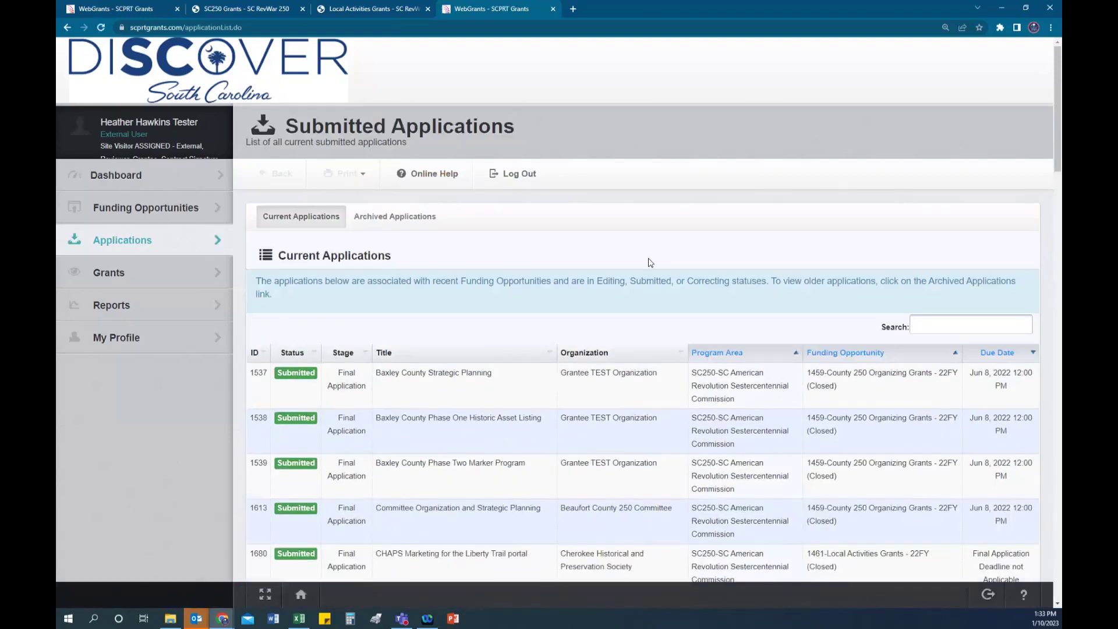
scroll(631, 281, down, 4)
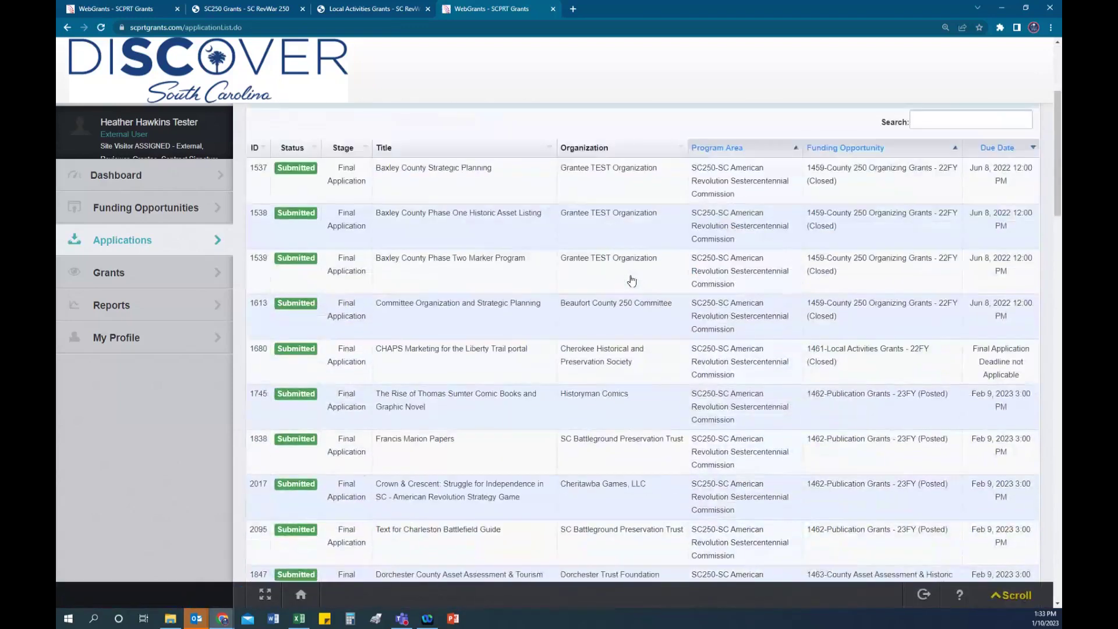
scroll(630, 280, up, 1)
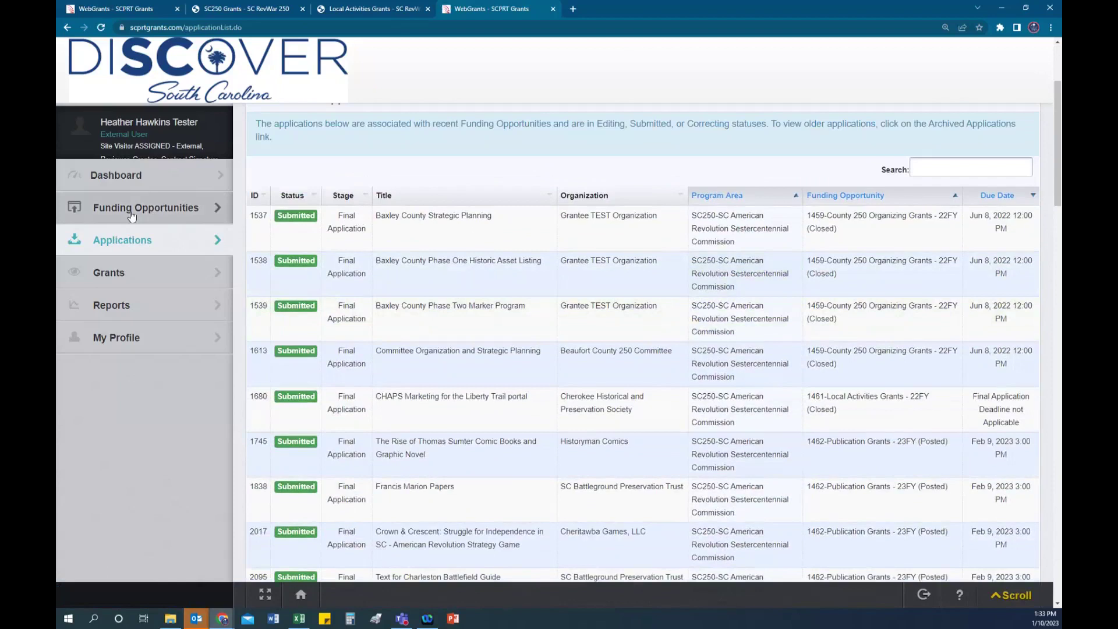
click(132, 216)
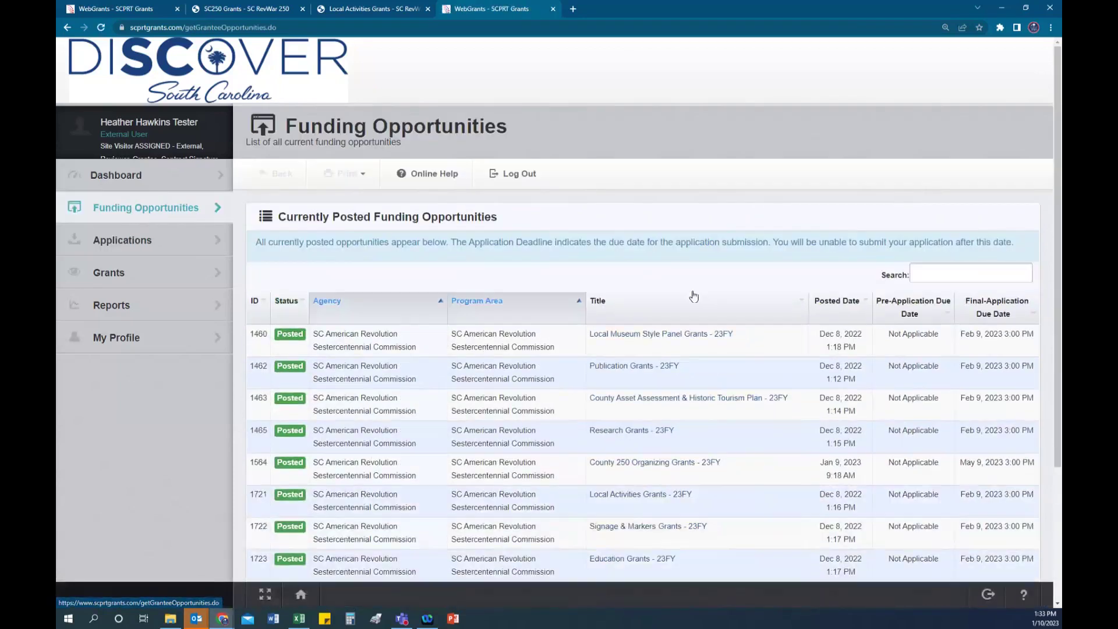
scroll(670, 303, down, 3)
Step: In Local Activities Grants - 23FY, select Baxley County Strategic Planning under Copy Existing Application
click(641, 320)
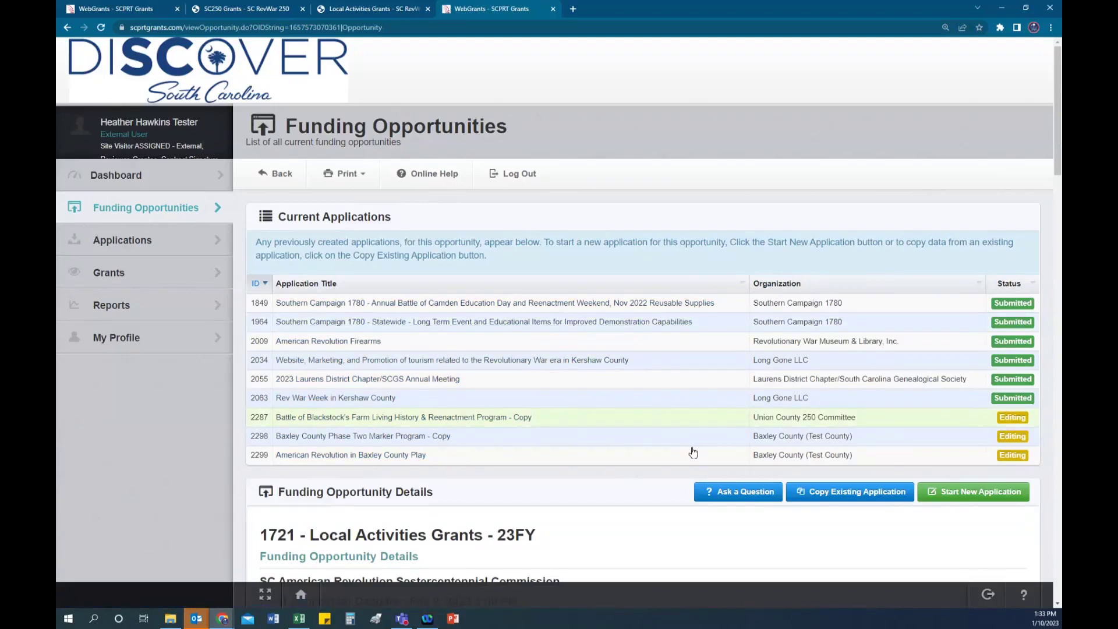
scroll(693, 453, down, 4)
click(847, 282)
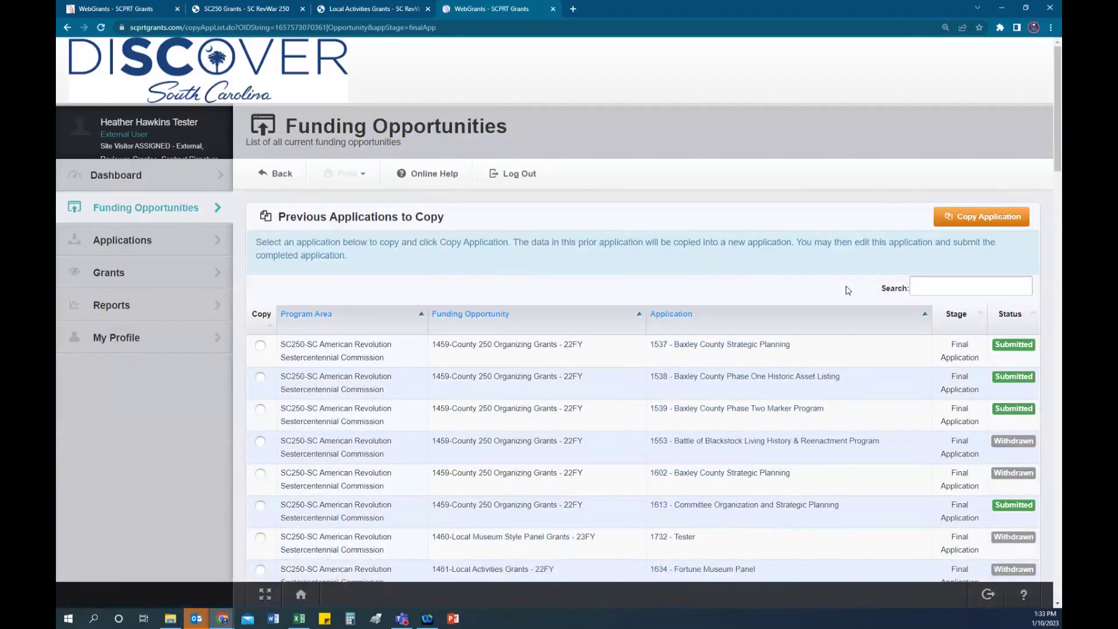
scroll(757, 250, down, 2)
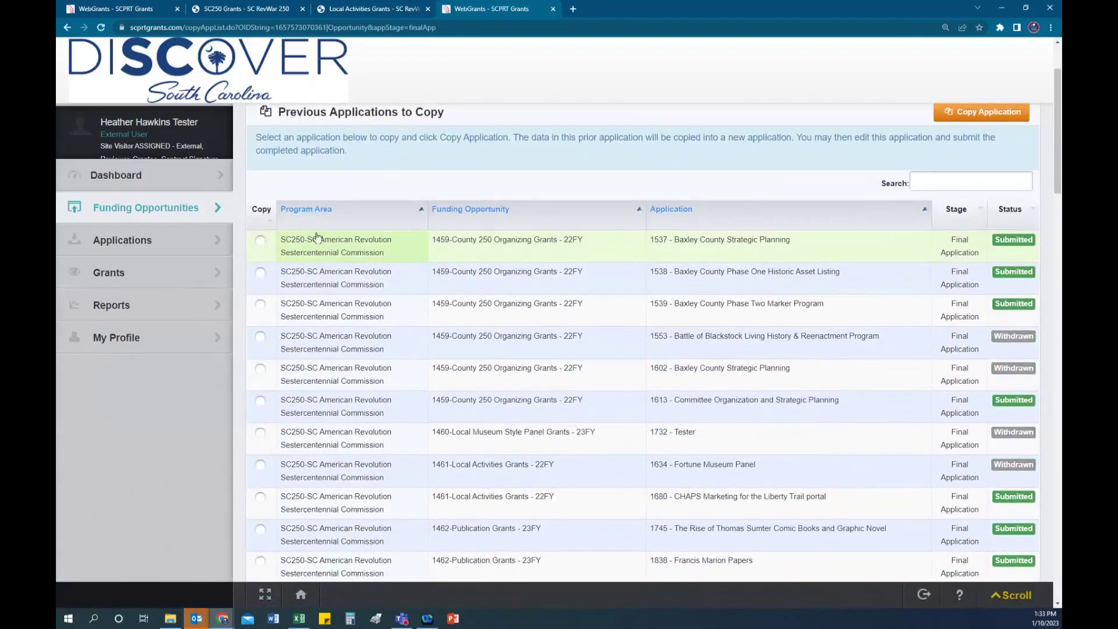
click(261, 241)
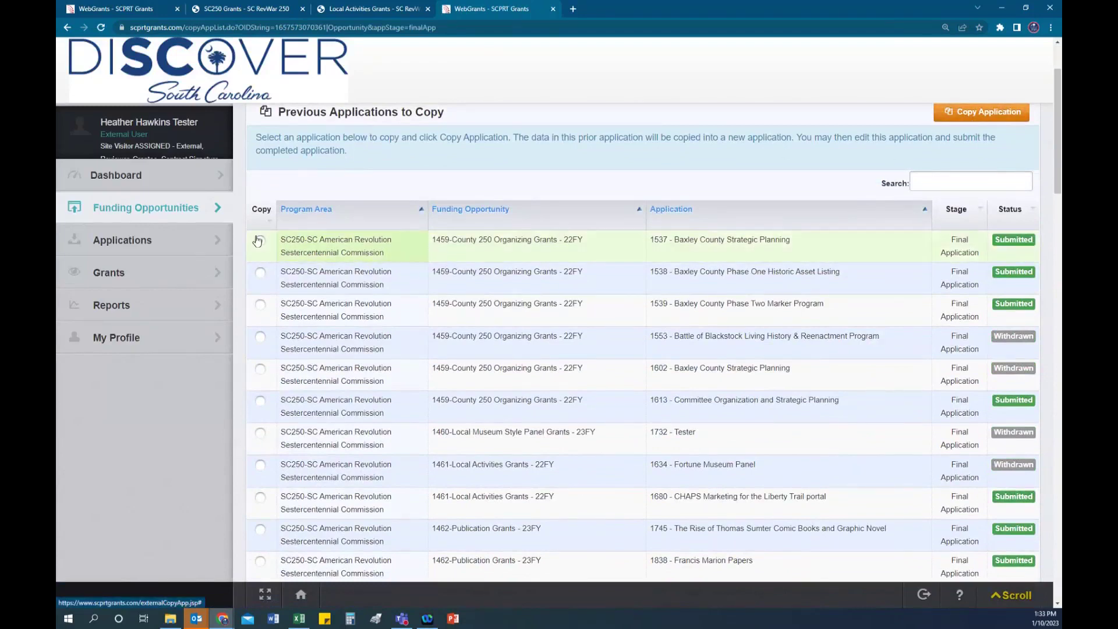
Step: Return to the Applications list and locate editing applications 2298 and 2299
click(123, 240)
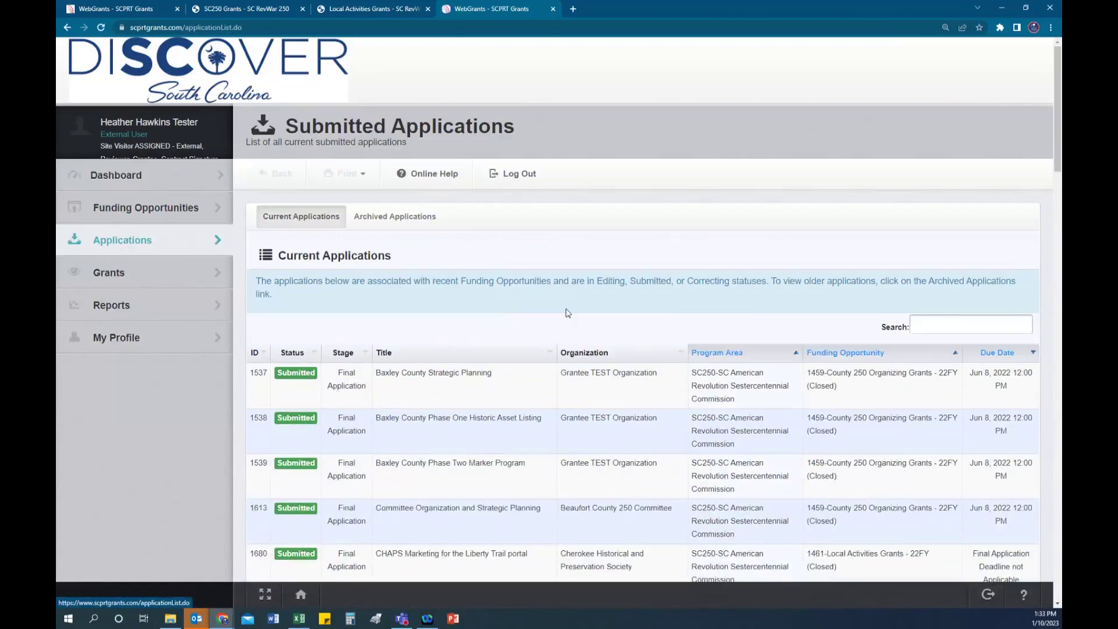
scroll(606, 313, down, 3)
scroll(635, 314, down, 15)
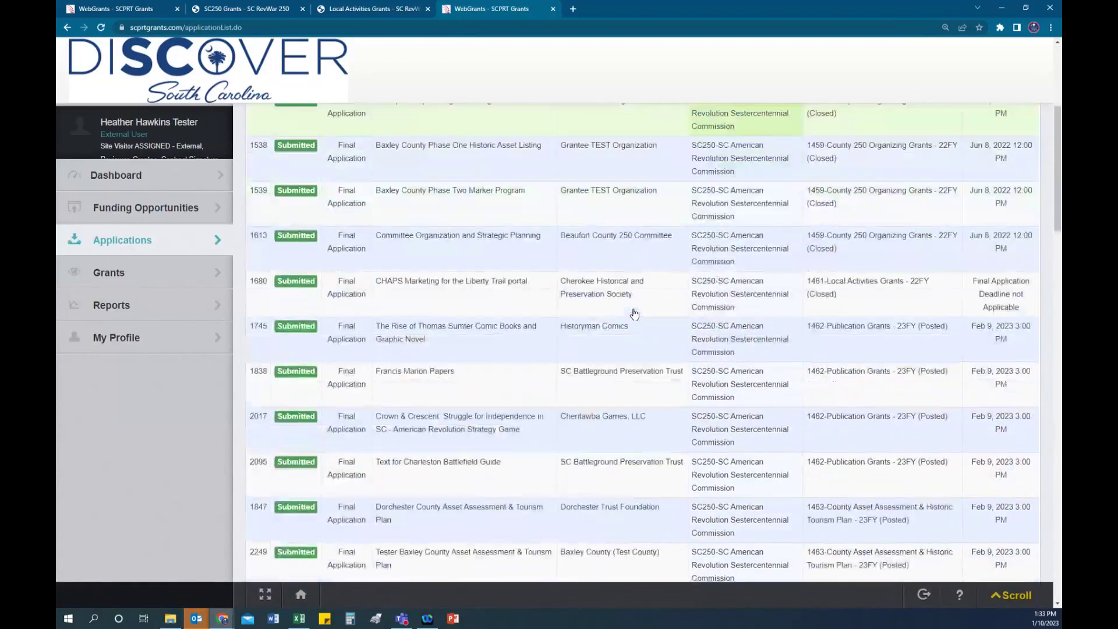
scroll(626, 315, down, 10)
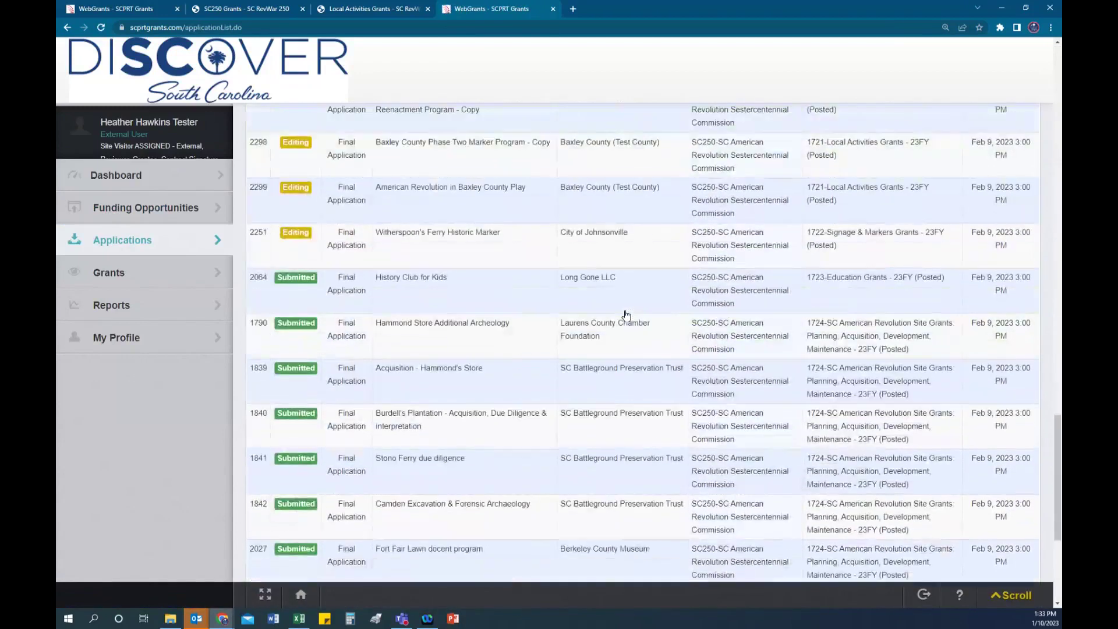
scroll(623, 320, up, 5)
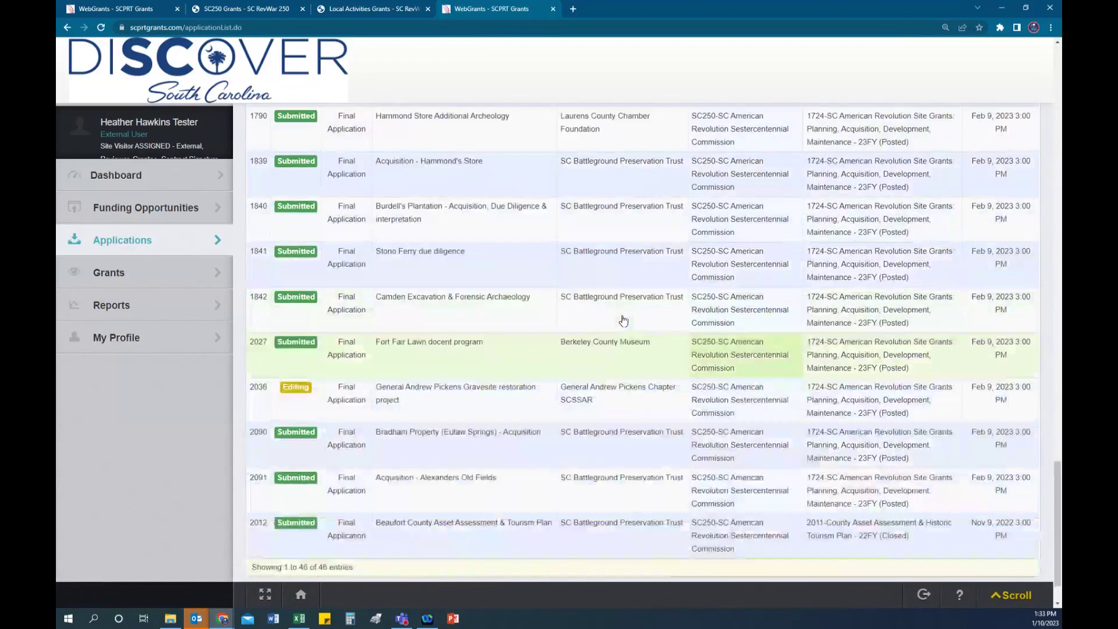
scroll(623, 319, up, 1)
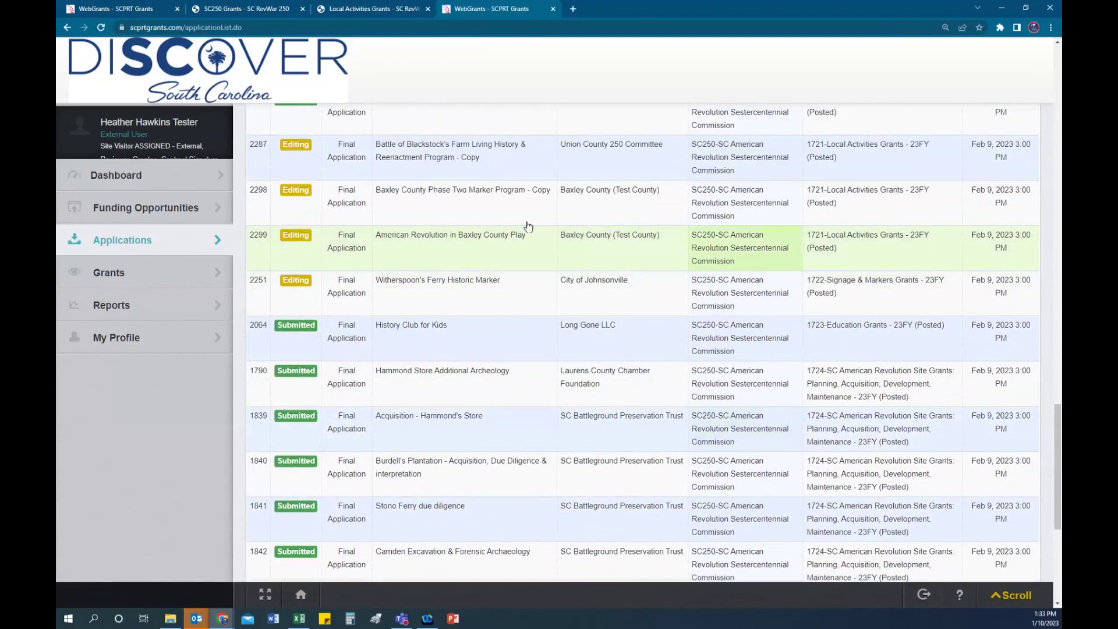
Step: Open 'Baxley County Phase Two Marker Program - Copy' and make its General Information form editable
click(501, 193)
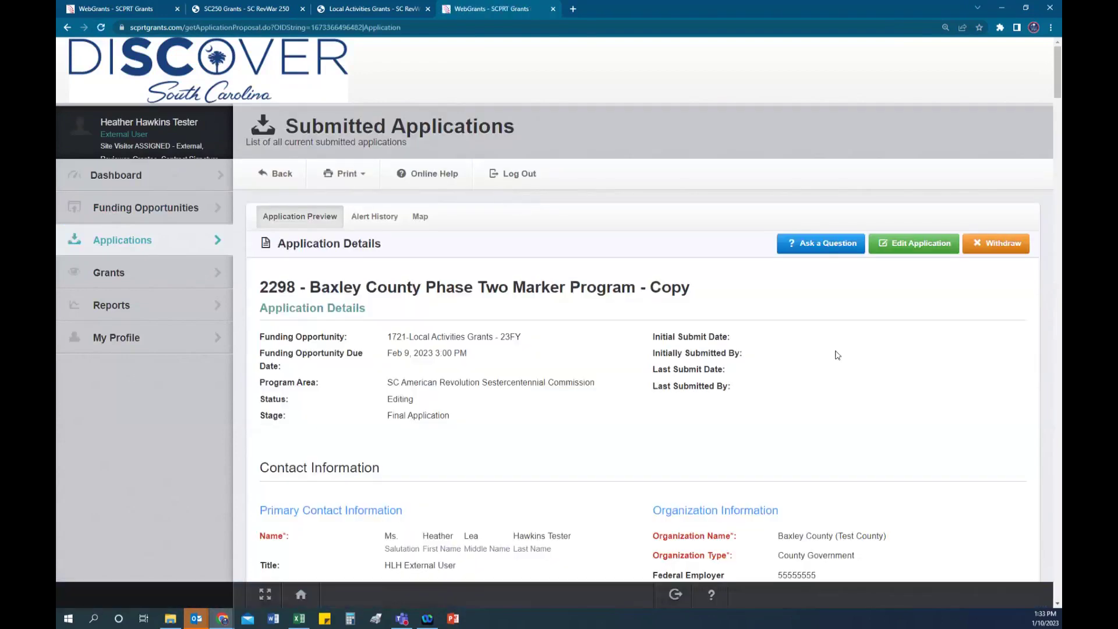
click(921, 245)
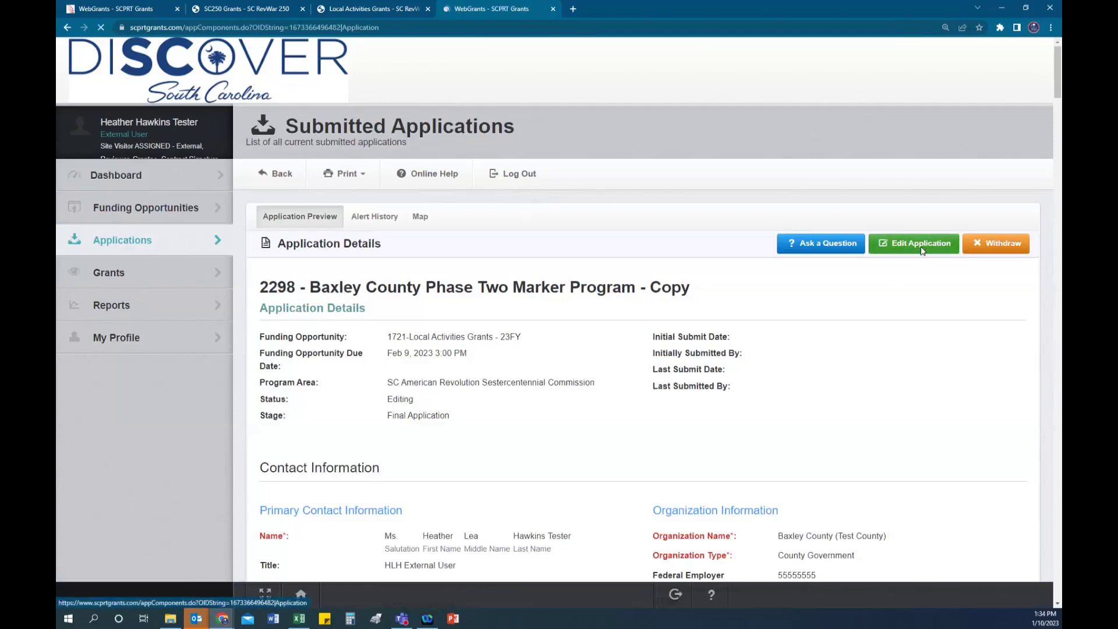
scroll(582, 326, down, 2)
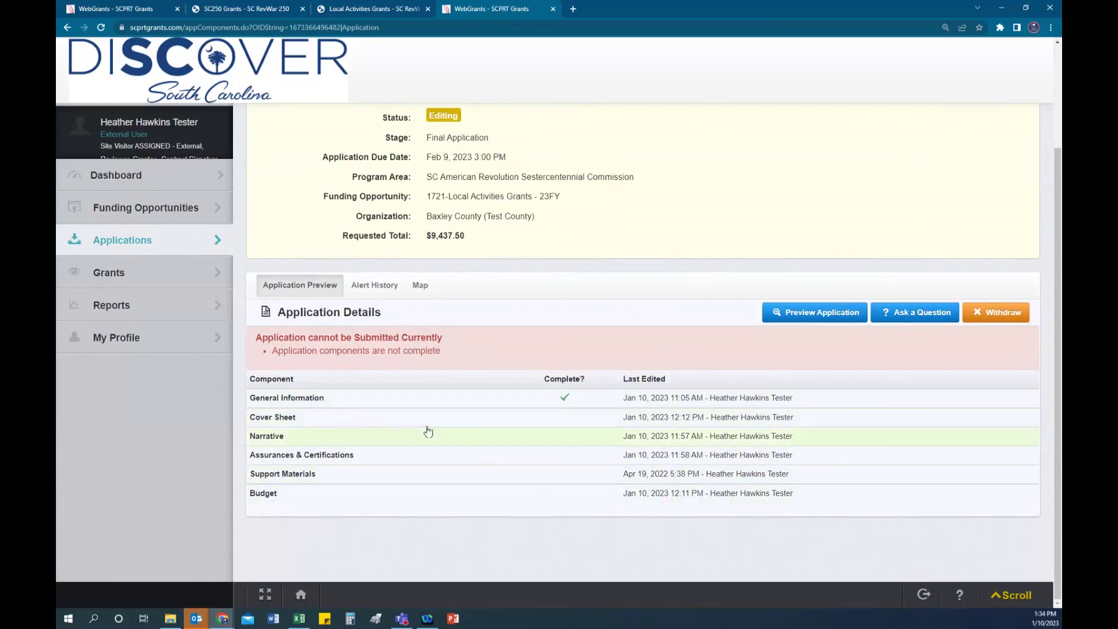
click(316, 400)
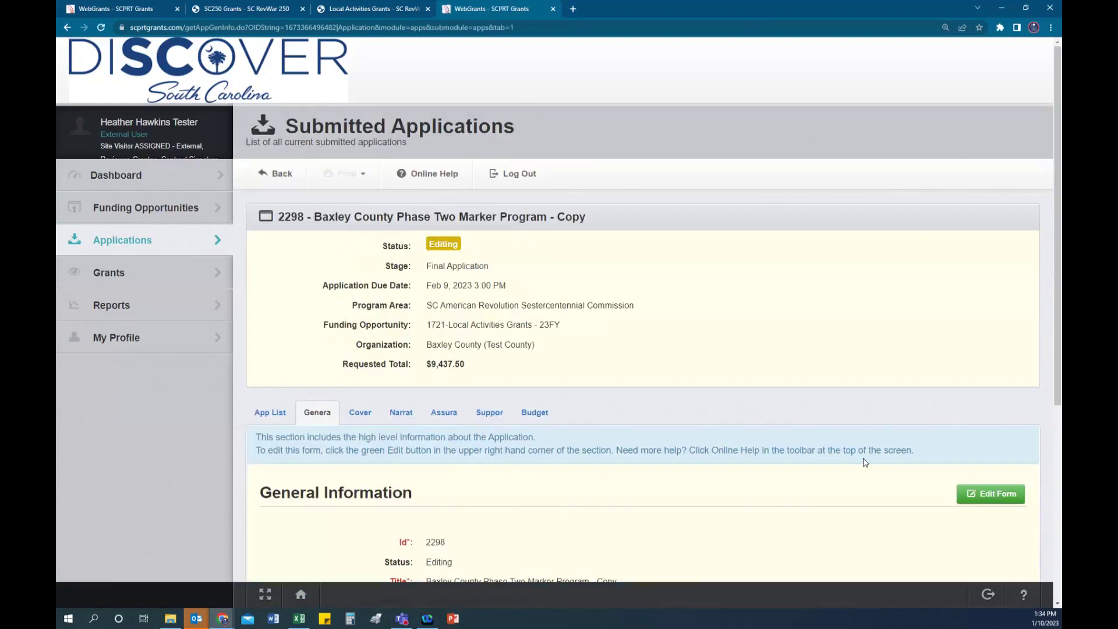
scroll(865, 463, down, 2)
click(967, 400)
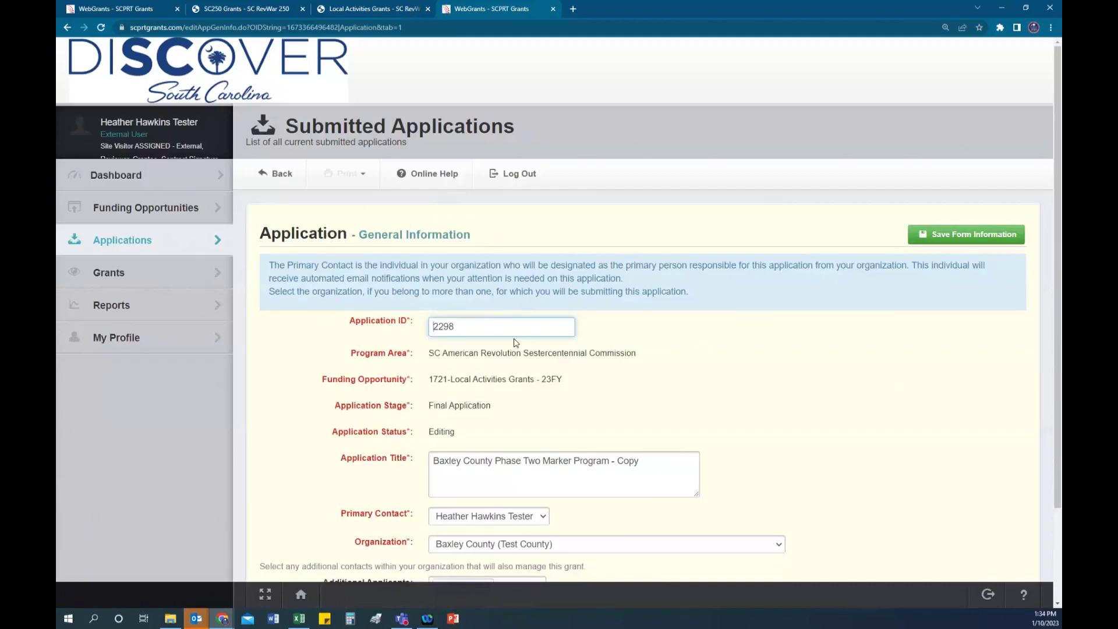
Step: Change the application title to 'Baxley County American Revolution Tour'
click(643, 461)
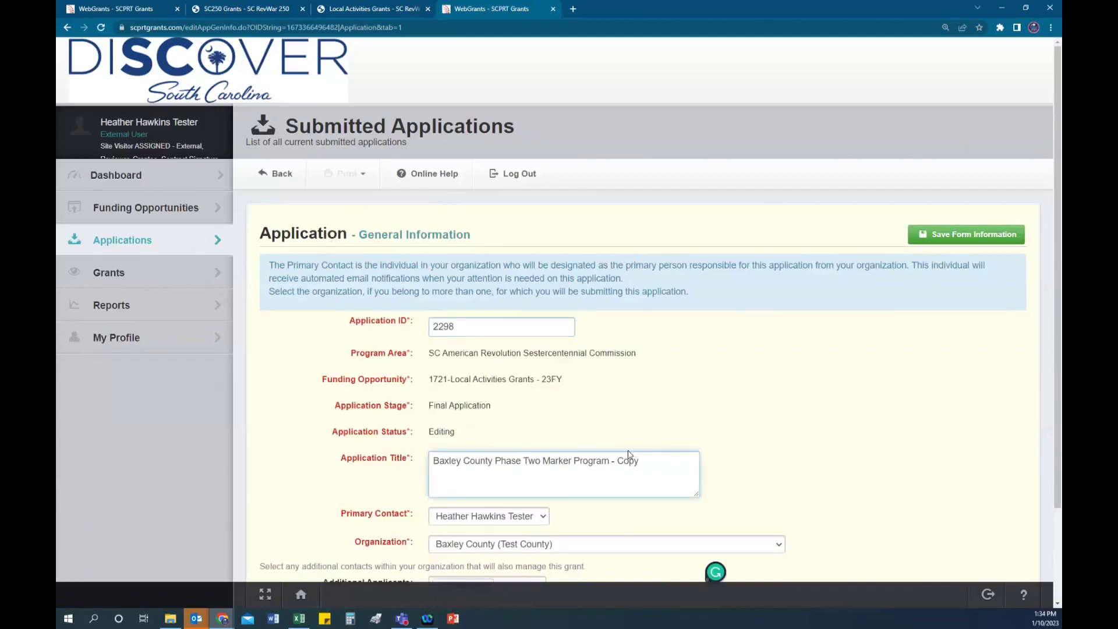
drag(640, 461, 609, 461)
click(655, 461)
scroll(663, 452, down, 1)
drag(639, 408, 495, 408)
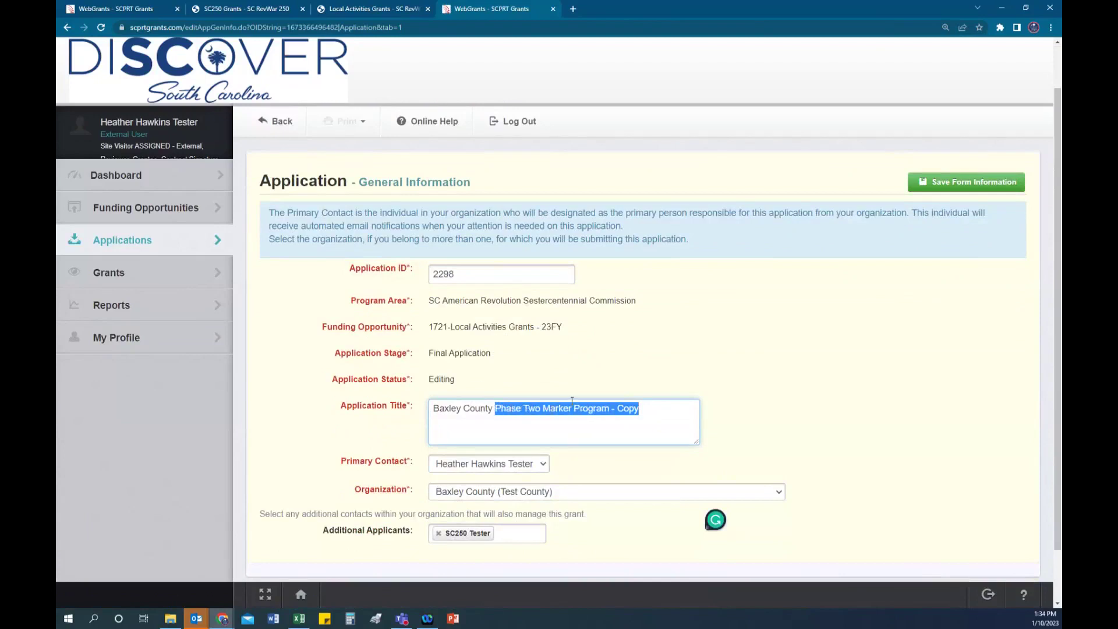
text(Am)
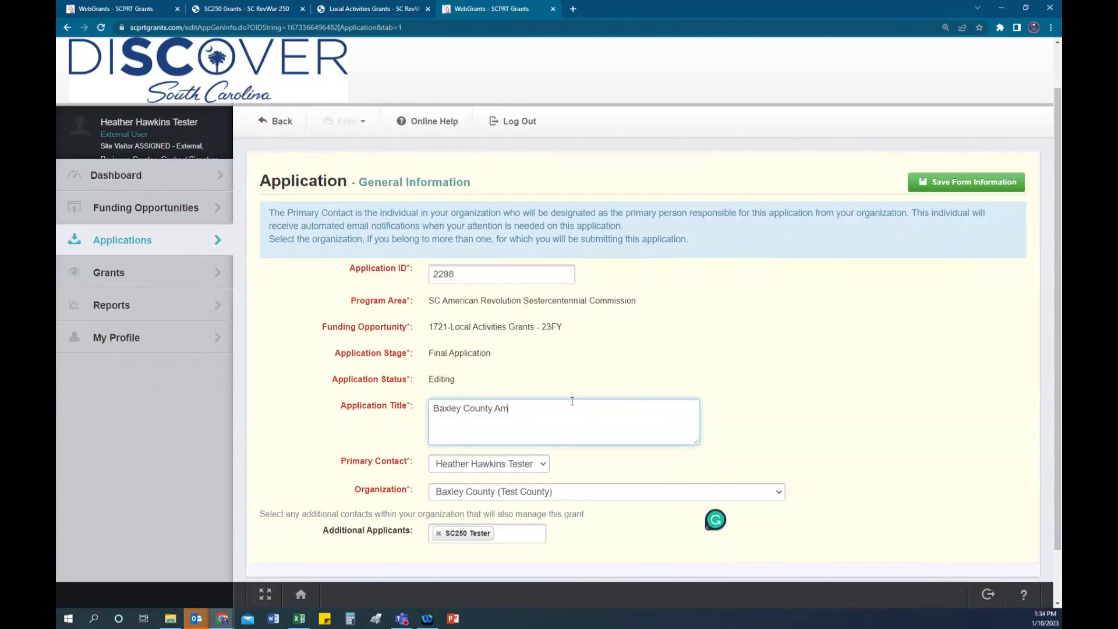
text(erican Revolution Tour)
click(699, 370)
Step: Add a second contact under Additional Applicants and save the general information
scroll(766, 377, down, 1)
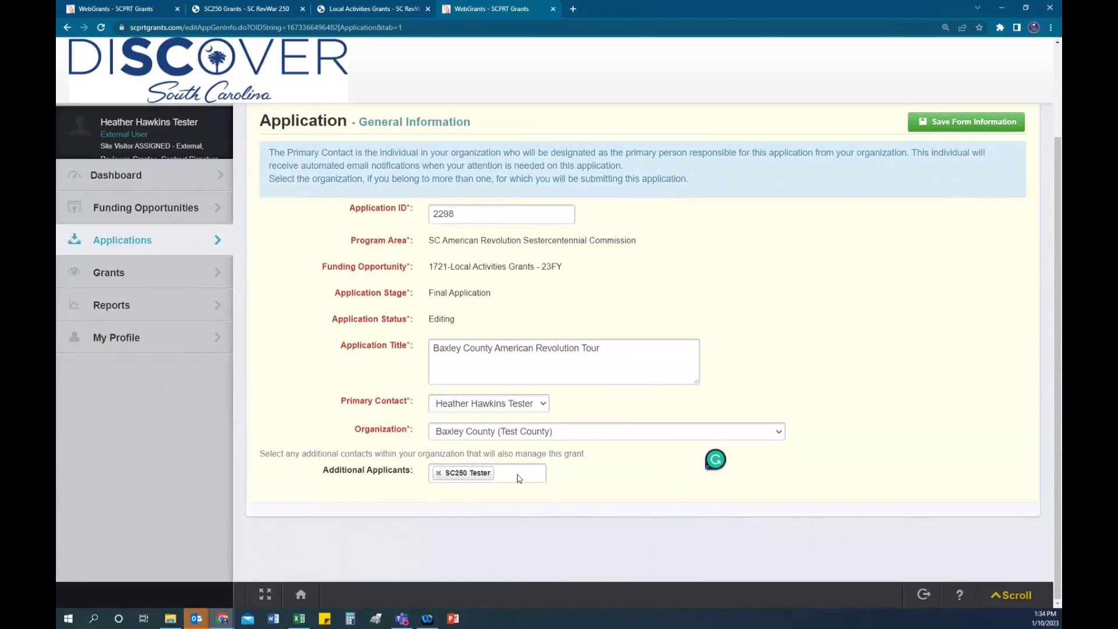
click(518, 472)
click(479, 514)
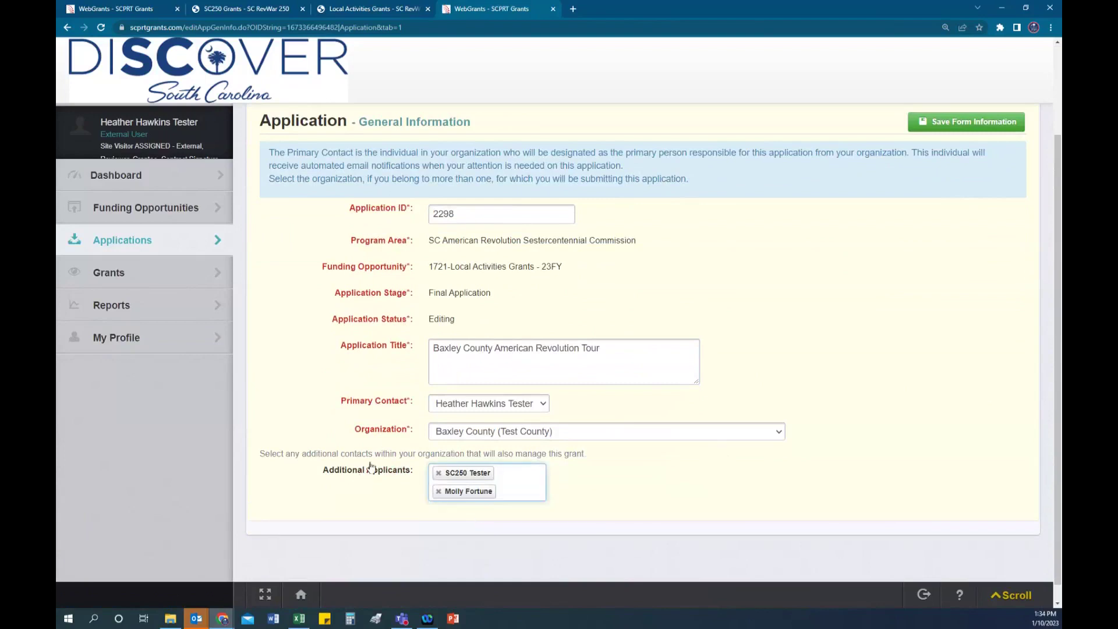
click(965, 123)
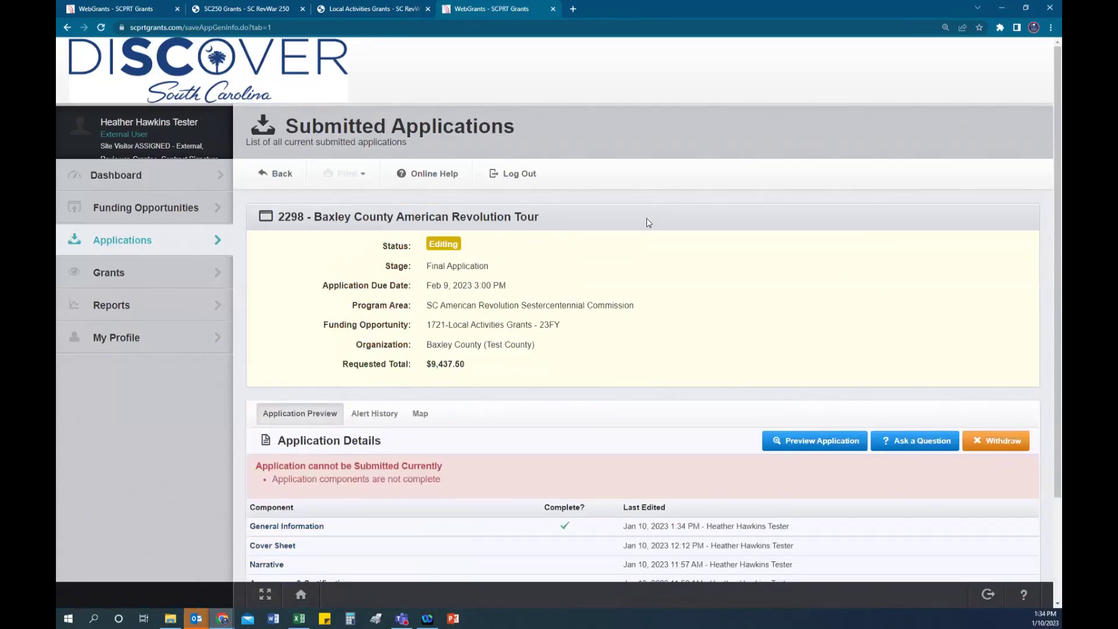
scroll(646, 222, down, 2)
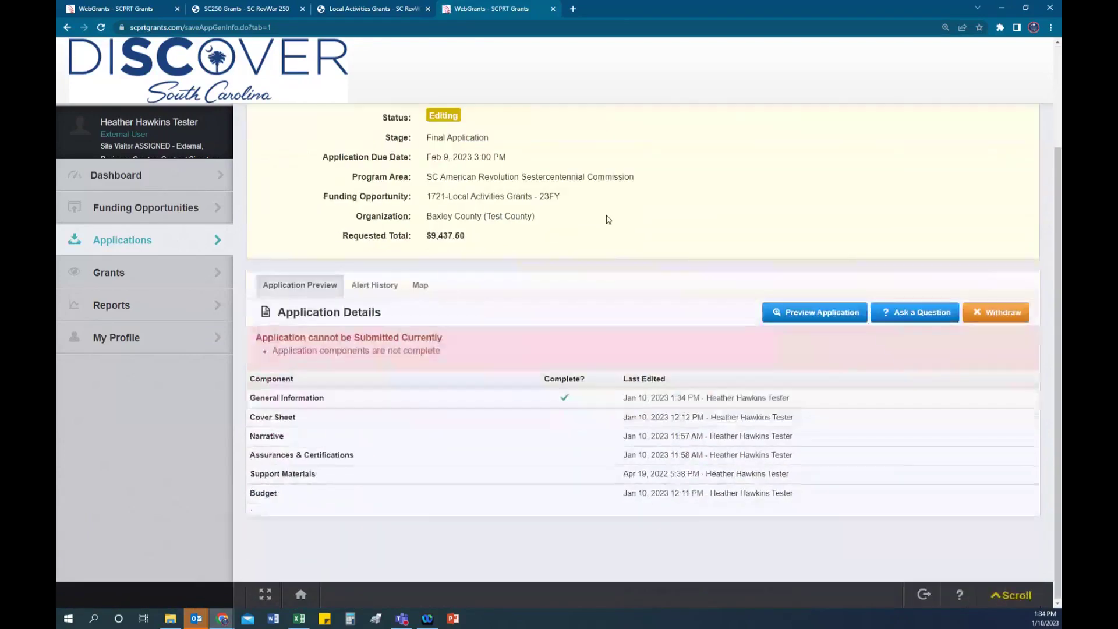
Step: Open the Cover Sheet component and make its Project Information section editable
click(293, 423)
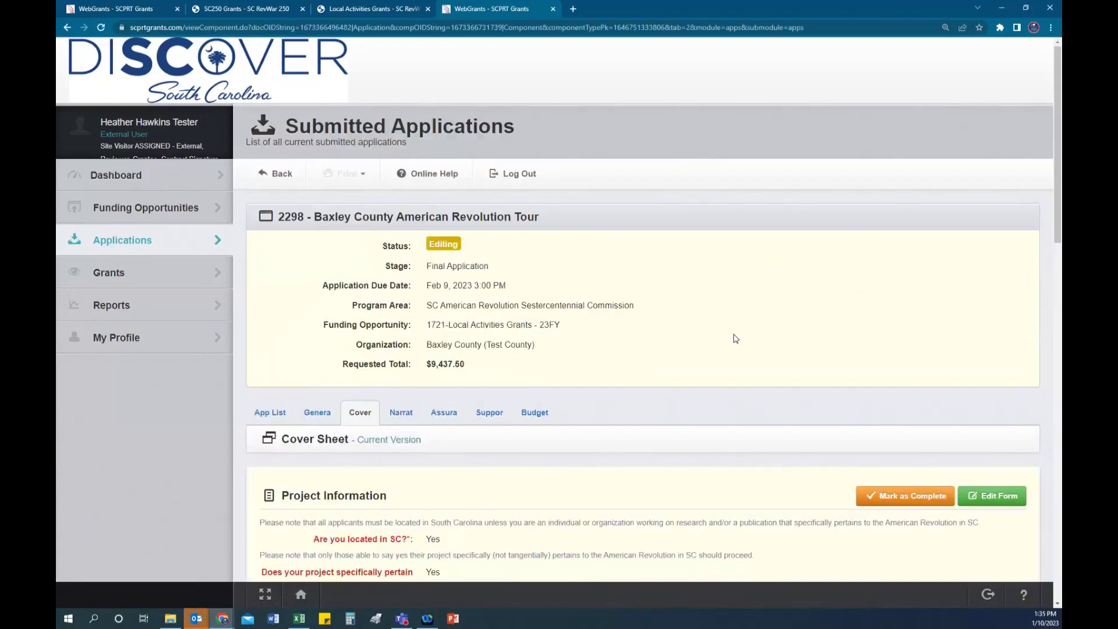
scroll(747, 340, down, 1)
scroll(747, 340, down, 3)
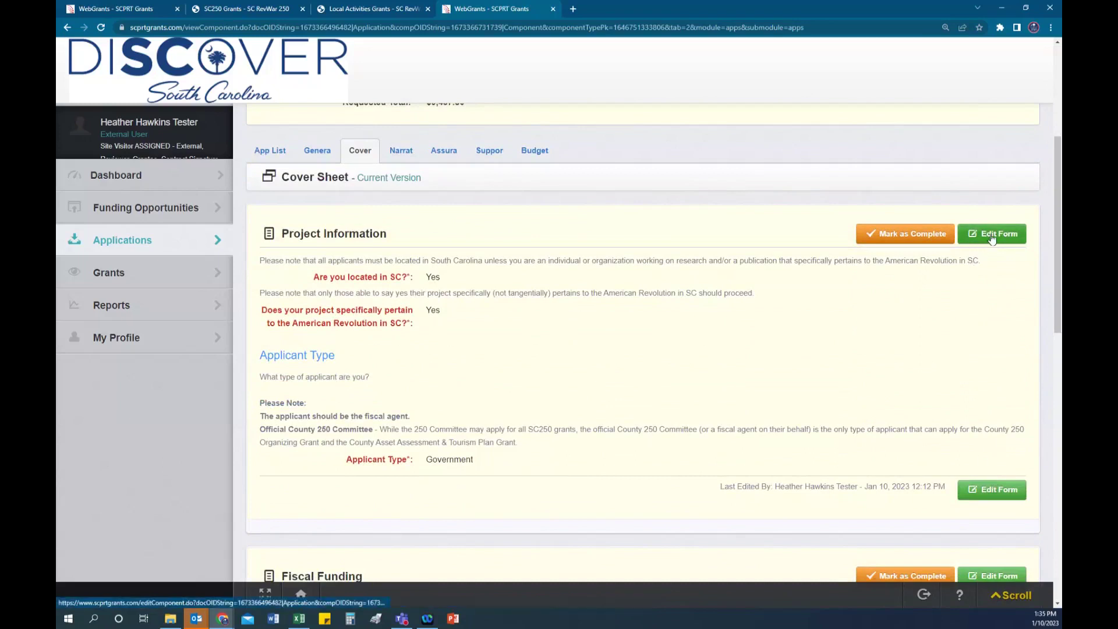
click(991, 235)
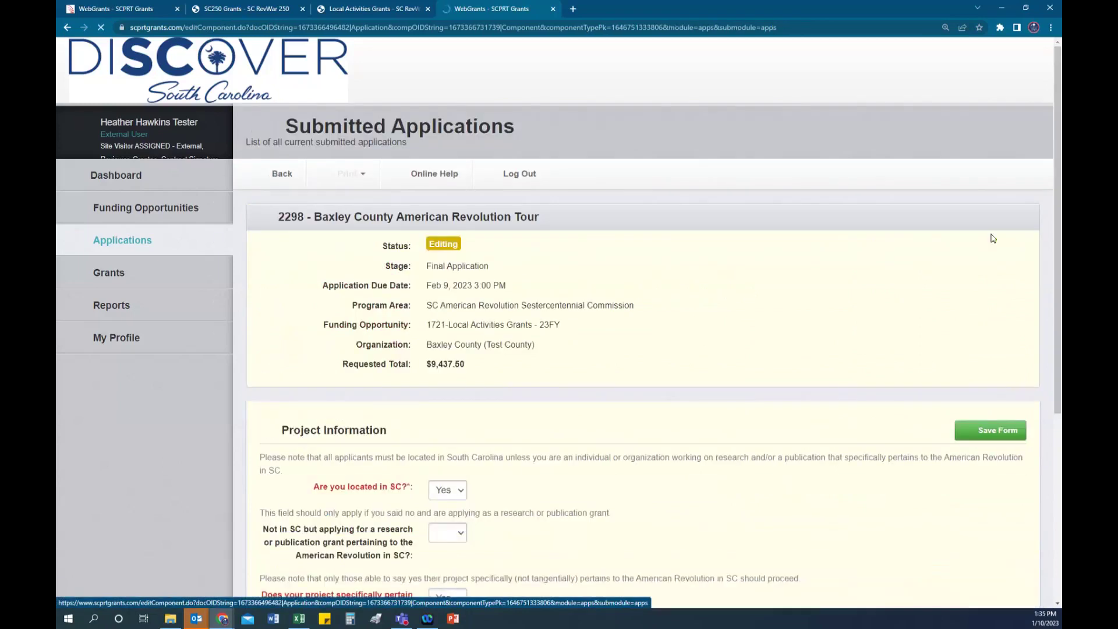
scroll(661, 344, down, 3)
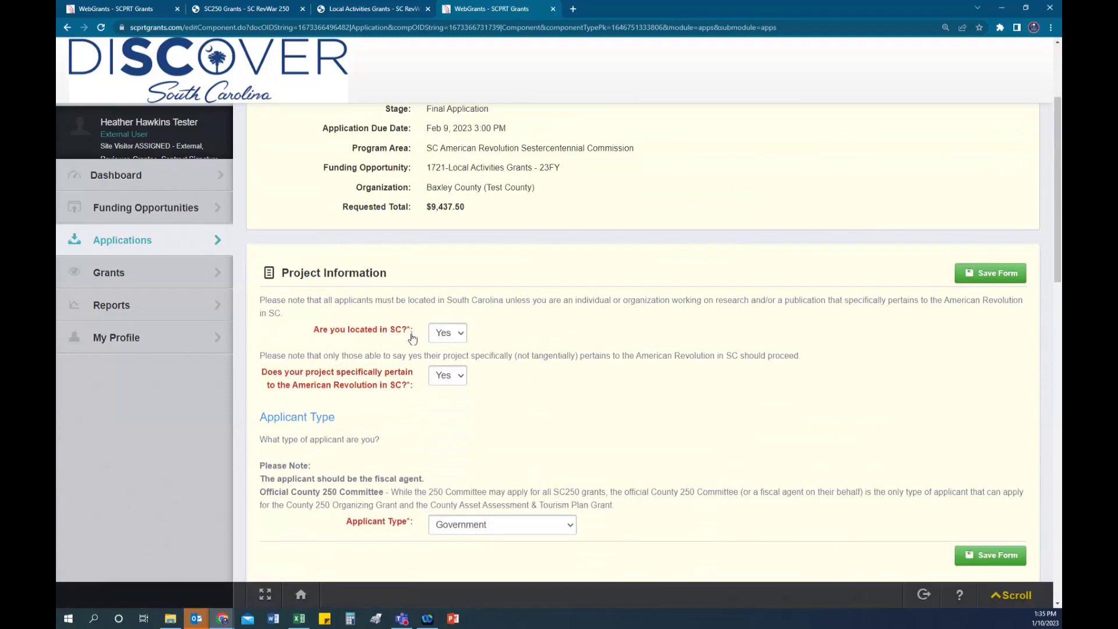
Step: Try No for located in SC with Yes for Not in SC, then restore located in SC to Yes
click(461, 343)
click(447, 372)
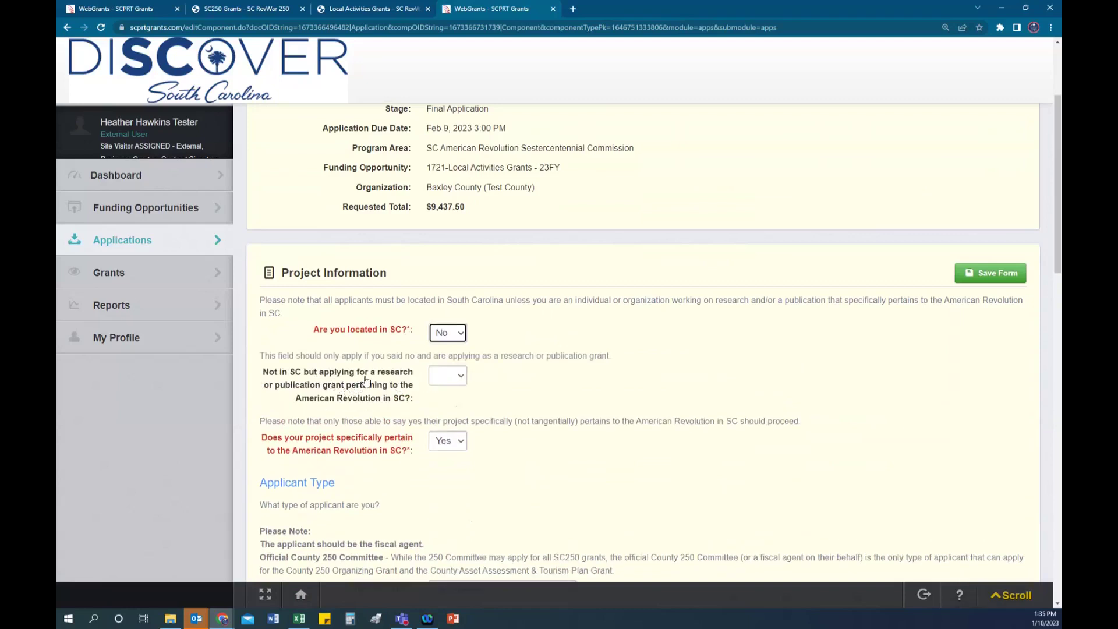
click(455, 380)
click(447, 399)
click(453, 333)
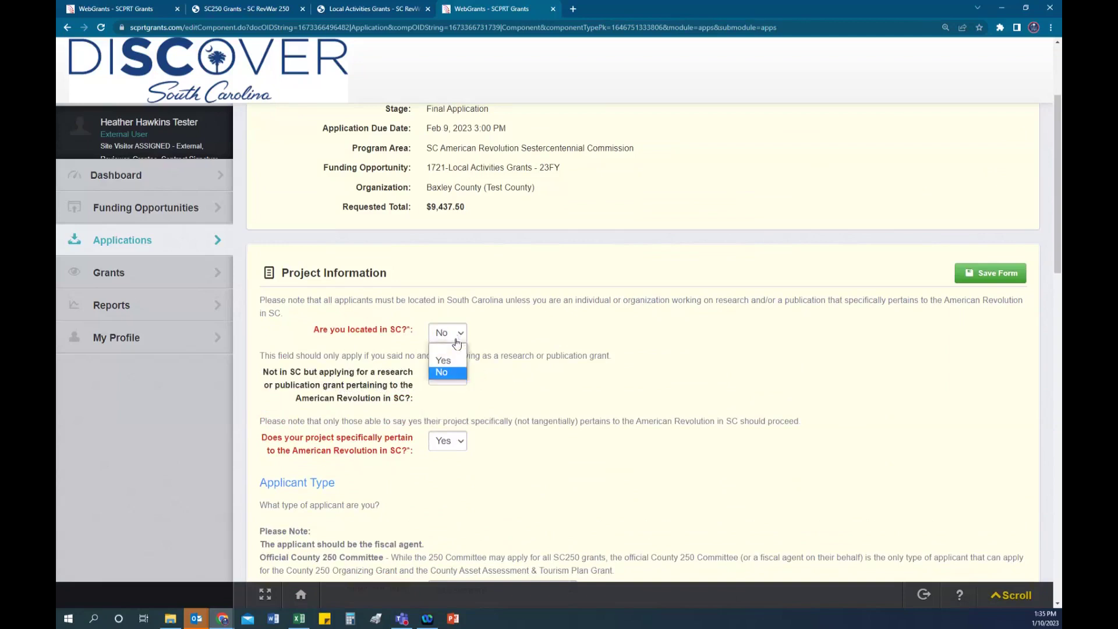
click(446, 362)
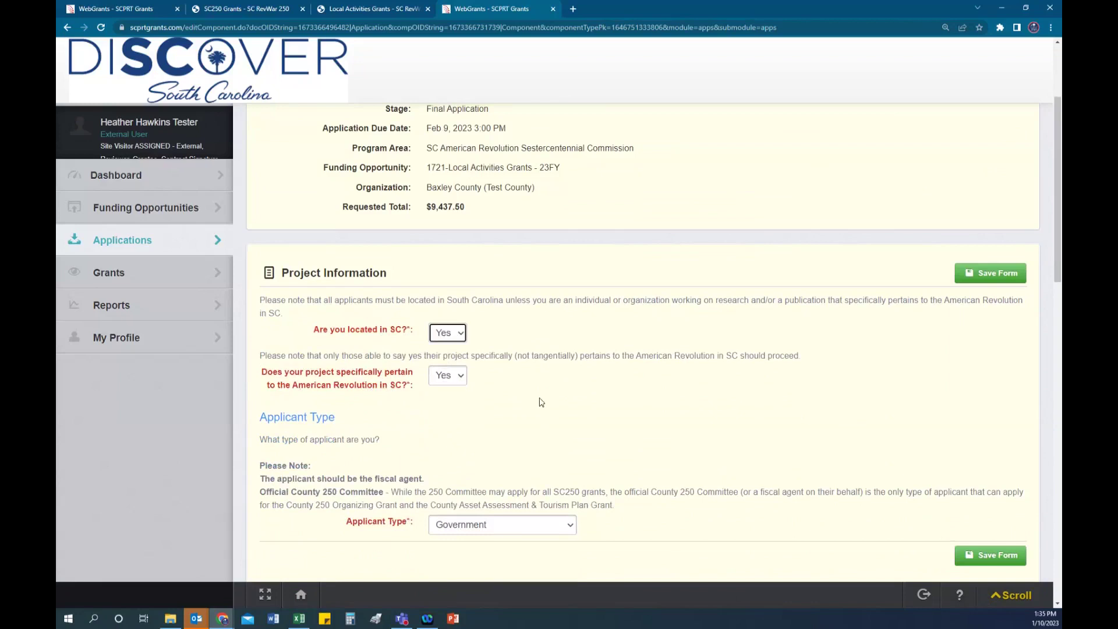
Step: Keep Government as the applicant type and Applicant as the grant fund manager
scroll(539, 399, down, 3)
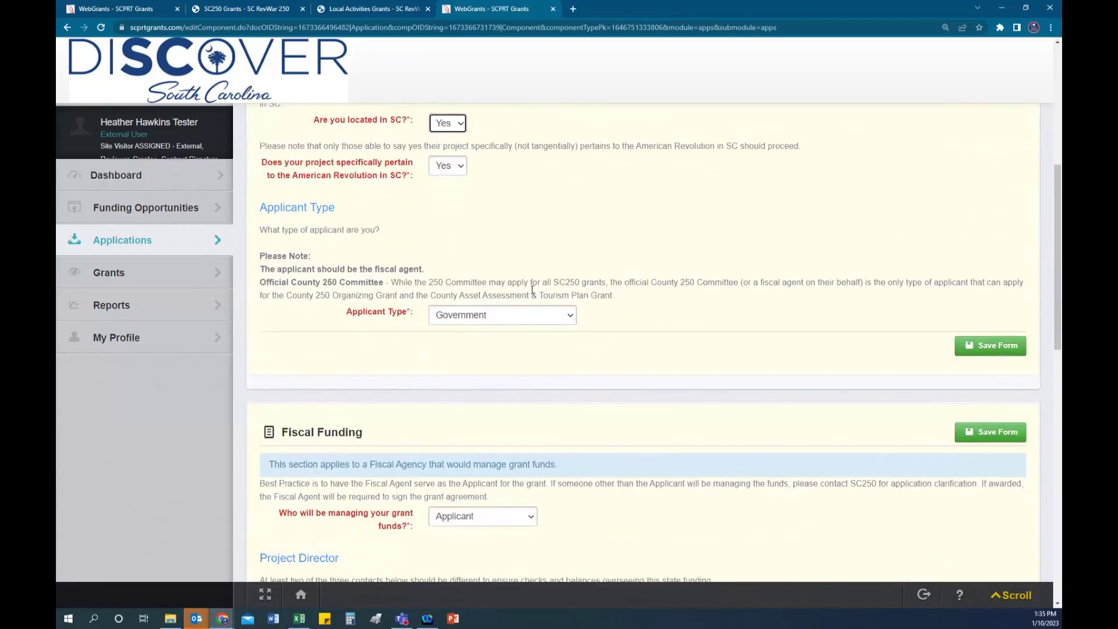
click(563, 319)
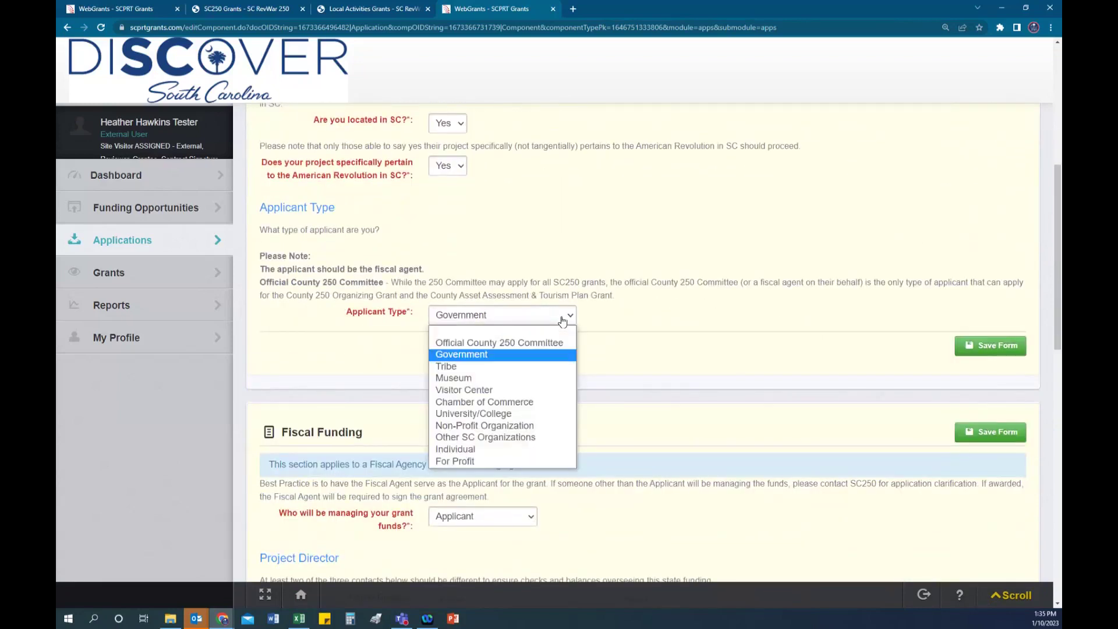
click(506, 355)
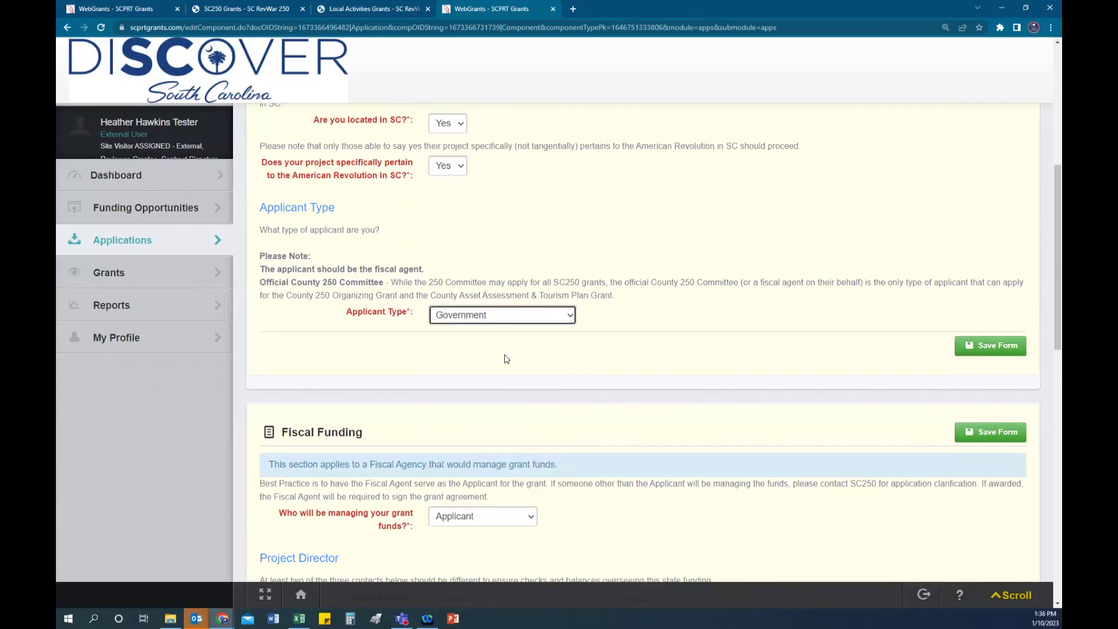
scroll(619, 399, down, 3)
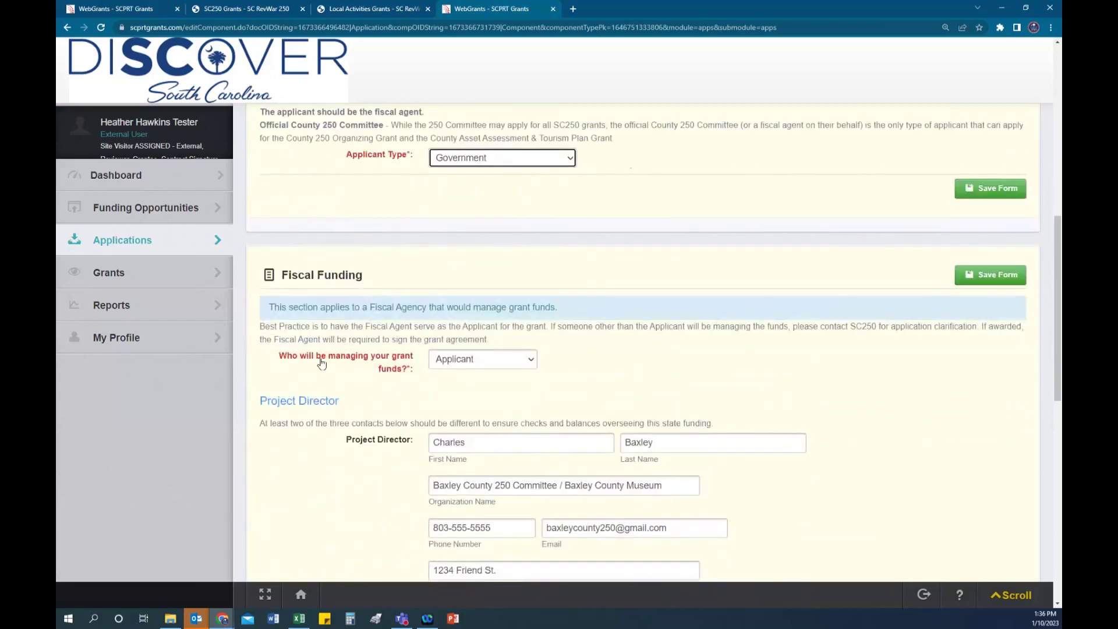
click(527, 363)
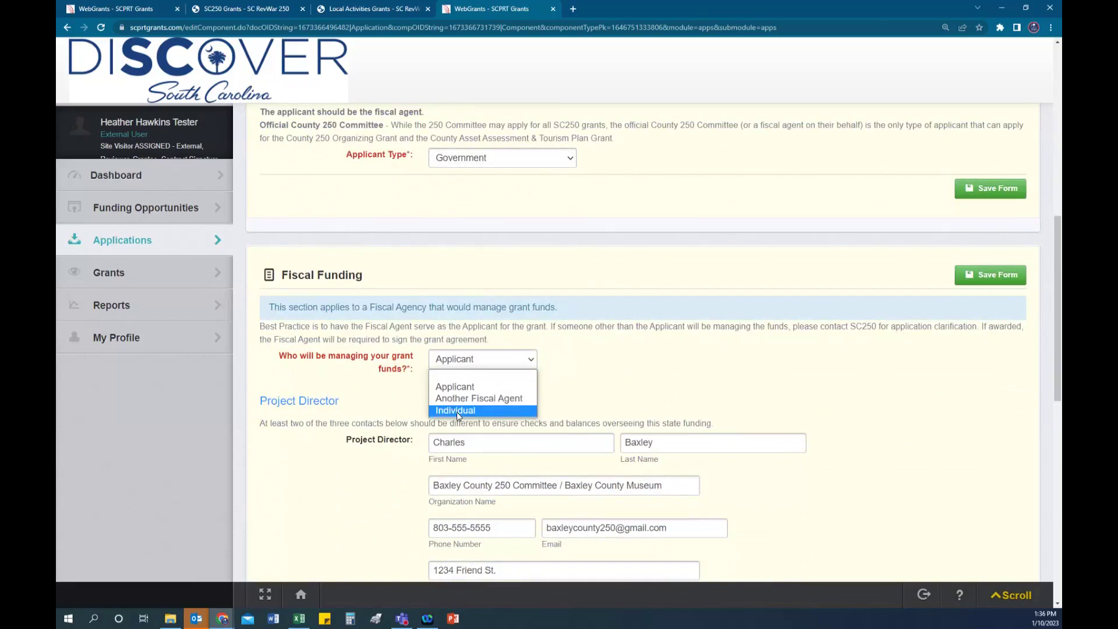
click(496, 389)
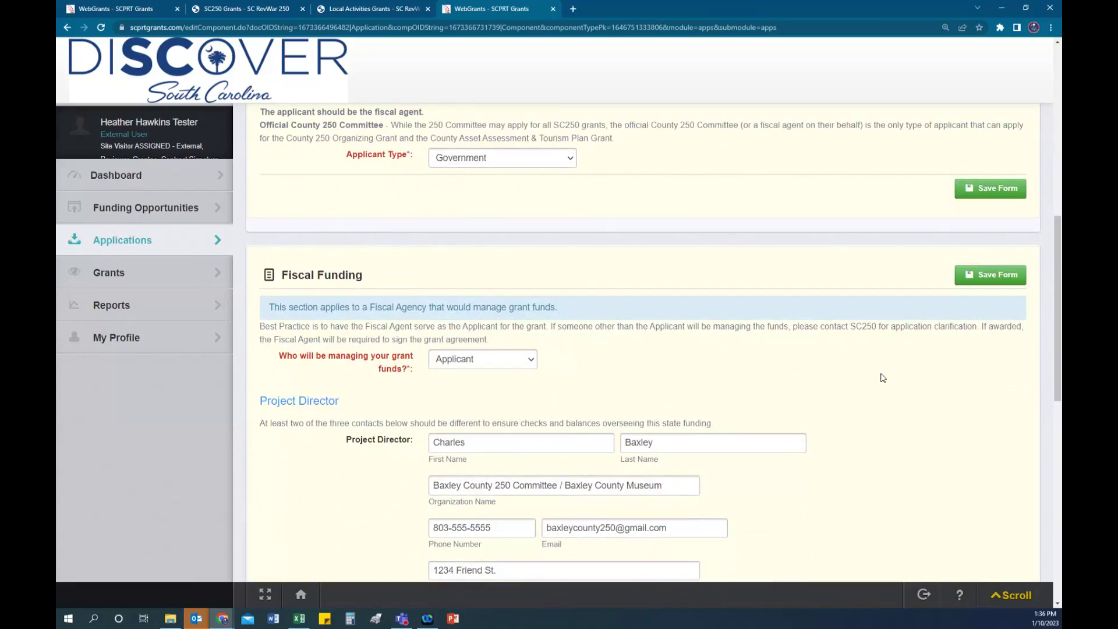
Step: Review the Project Director and Fiscal Officer contacts down to the Authorizing Officer question
scroll(884, 378, down, 3)
scroll(875, 372, down, 1)
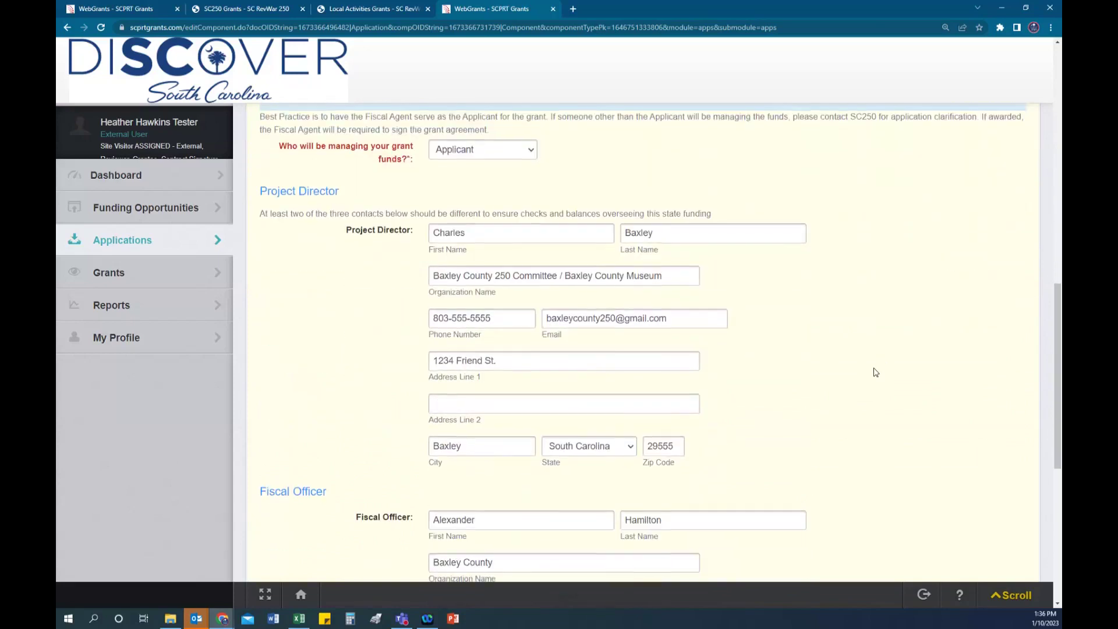
scroll(875, 372, down, 1)
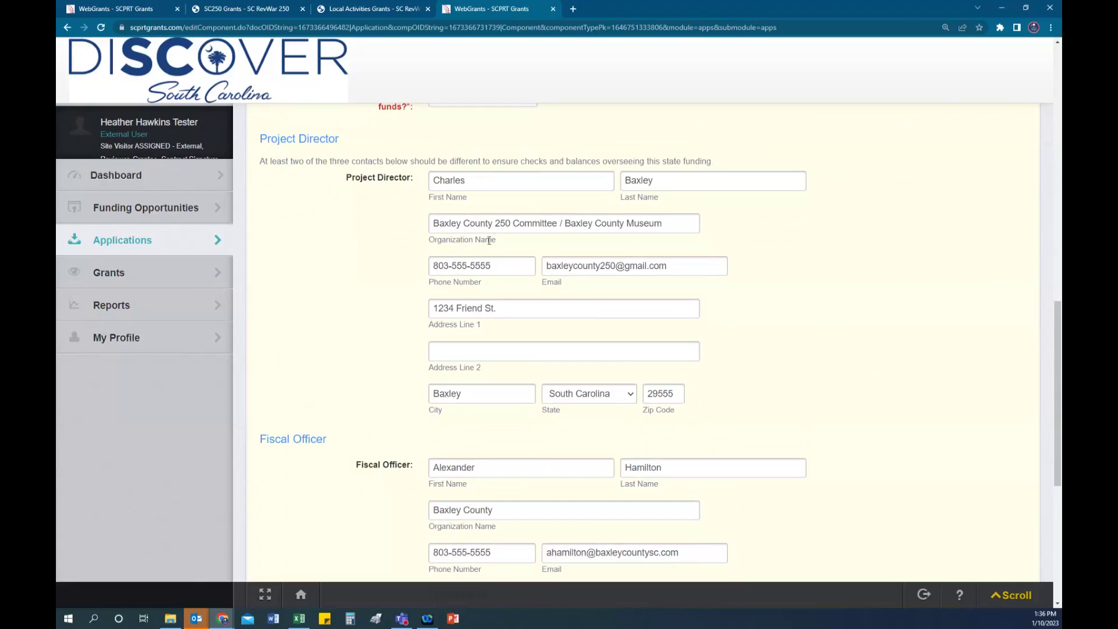
scroll(813, 273, down, 3)
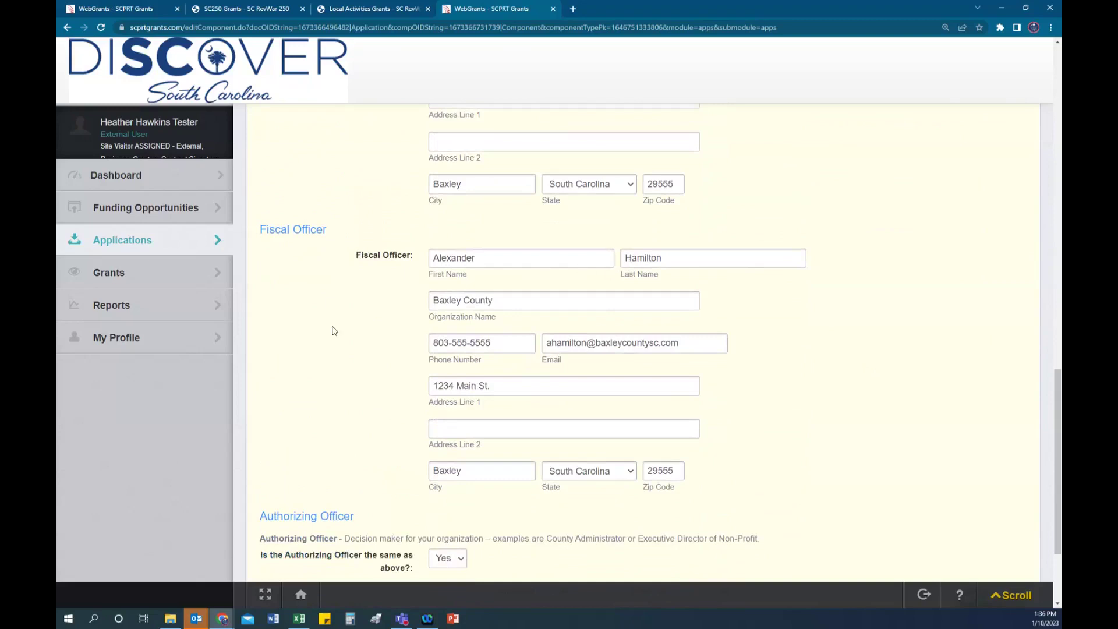
scroll(335, 329, down, 1)
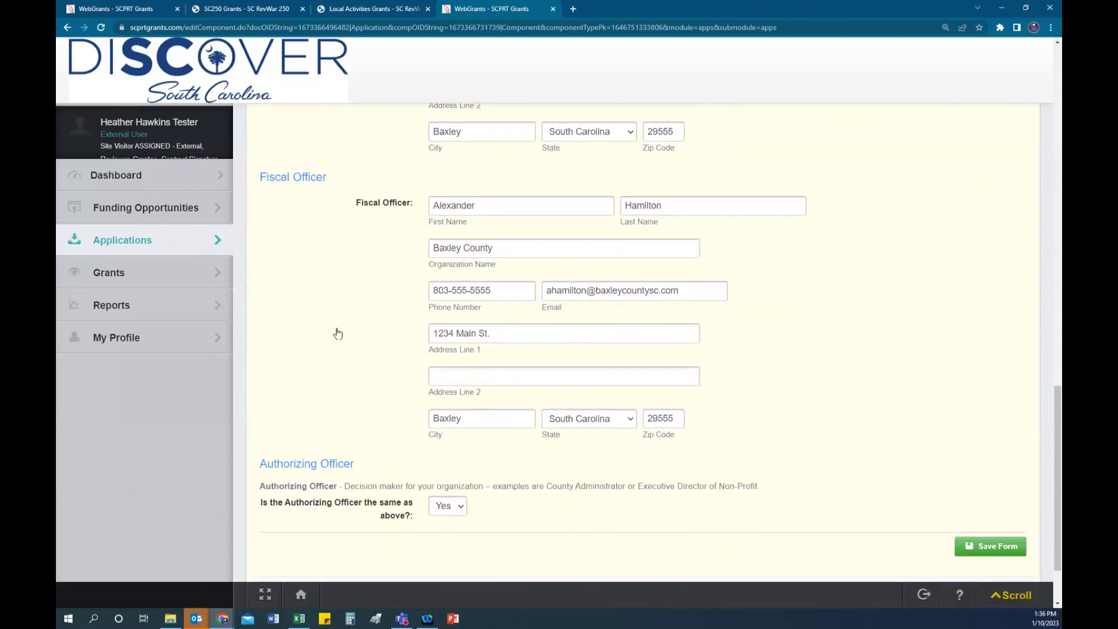
scroll(336, 332, down, 1)
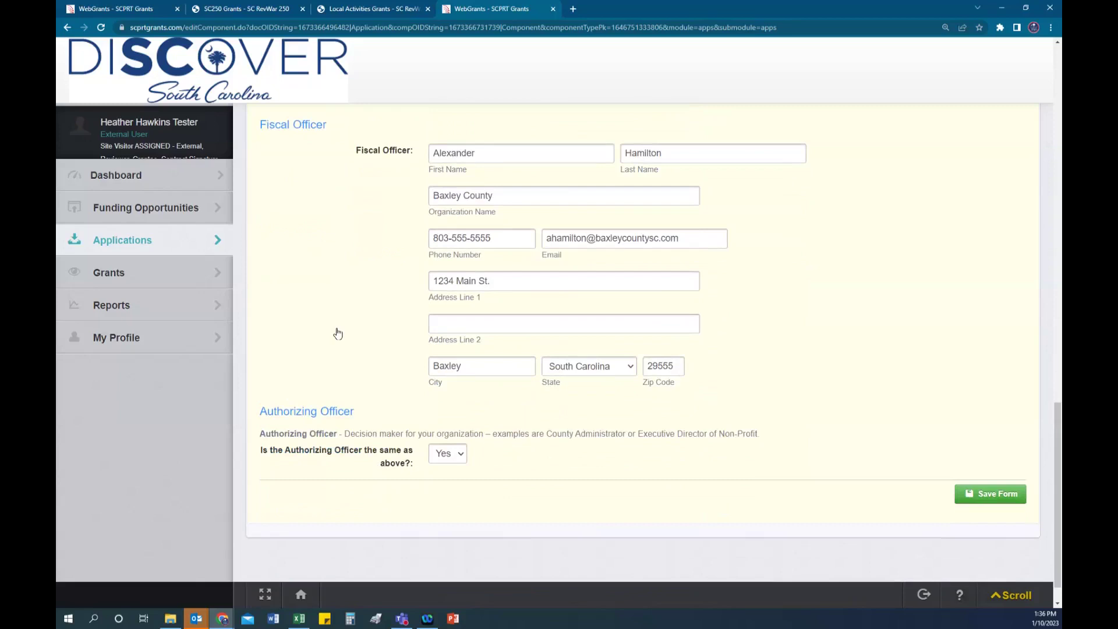
scroll(344, 332, down, 1)
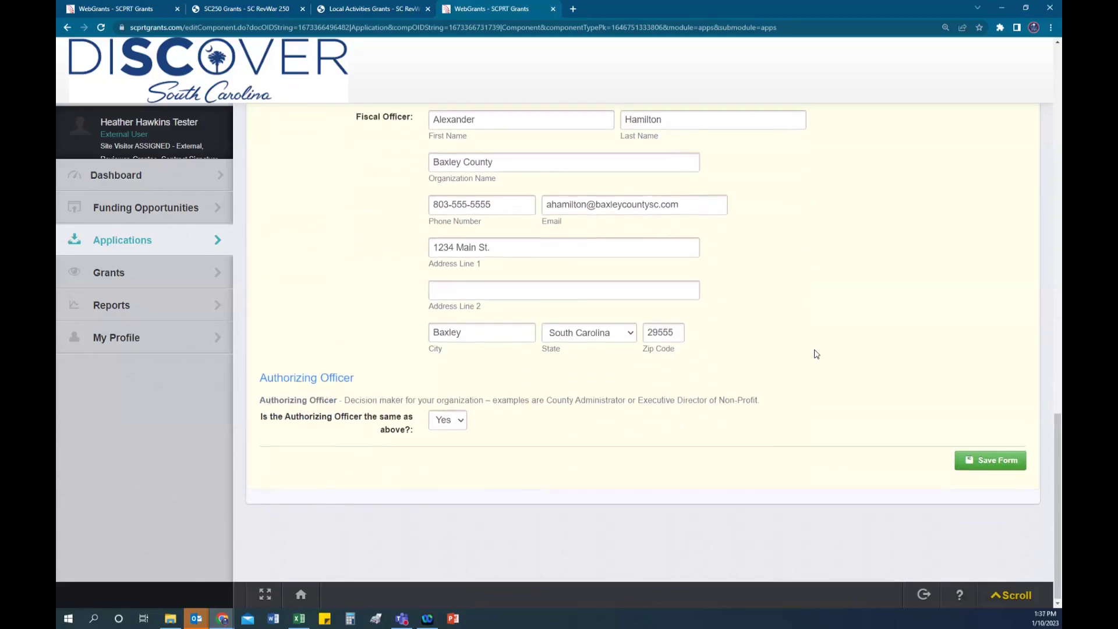
scroll(815, 352, up, 5)
scroll(816, 354, up, 1)
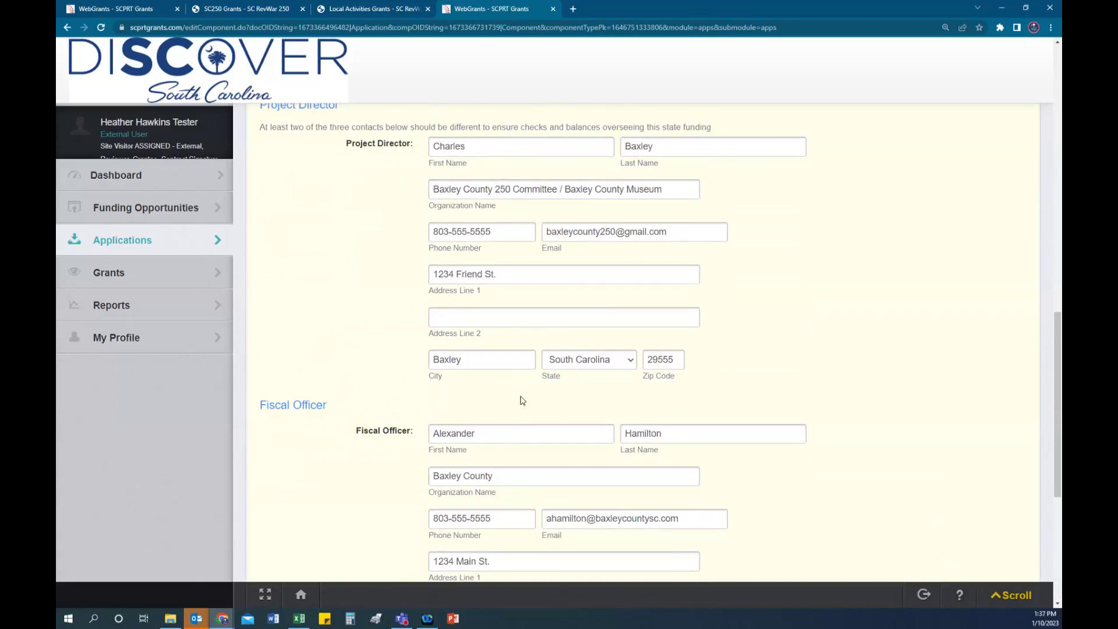
scroll(851, 364, down, 4)
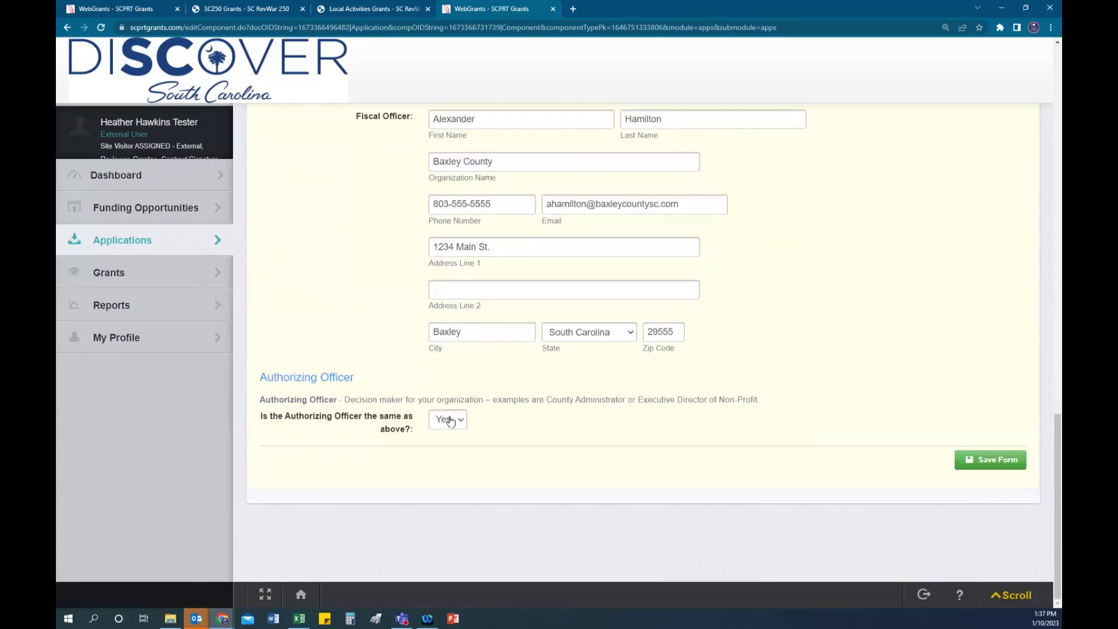
Step: Mark the Authorizing Officer as a different person and enter their first name, last name and organization Baxley Co
click(448, 419)
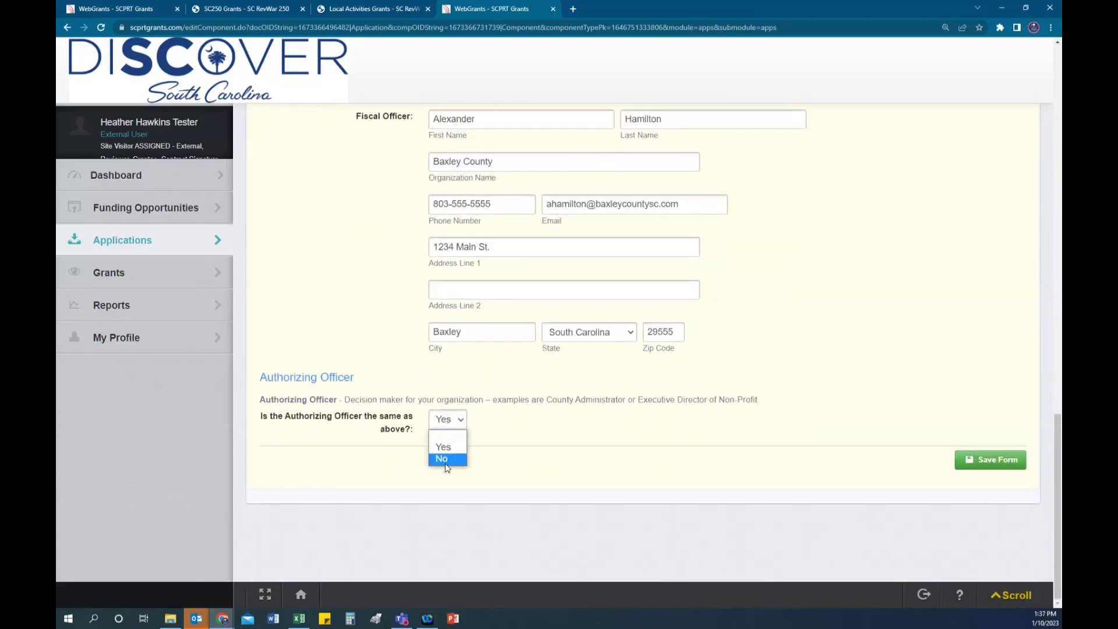
click(445, 464)
click(477, 457)
text(G)
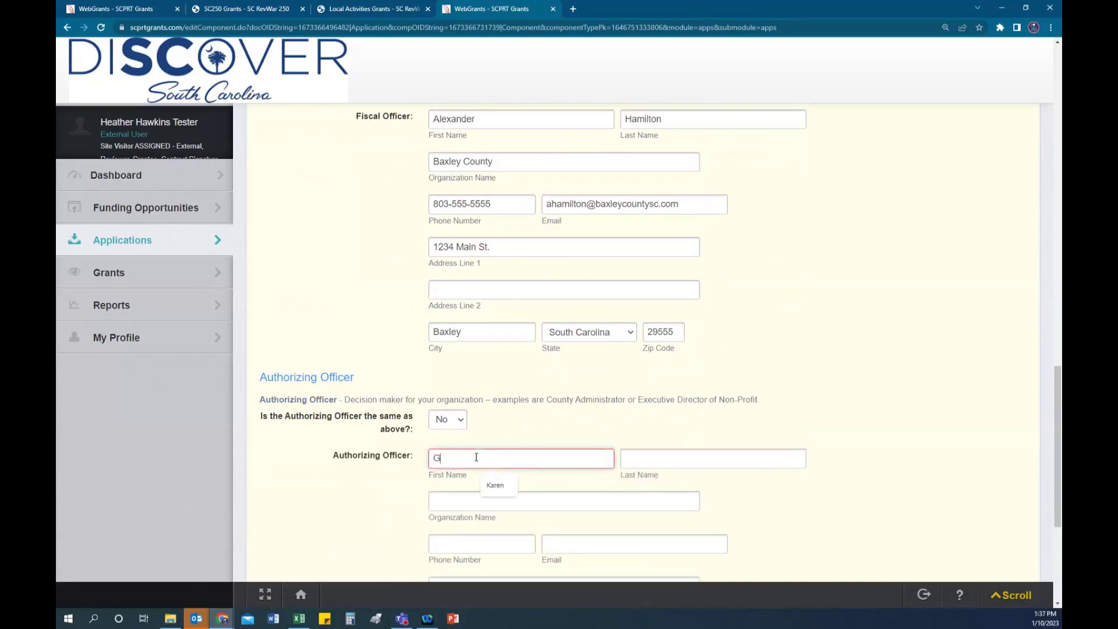
text(erage)
key(Tab)
text(Washington)
key(Tab)
text(Baxley Co)
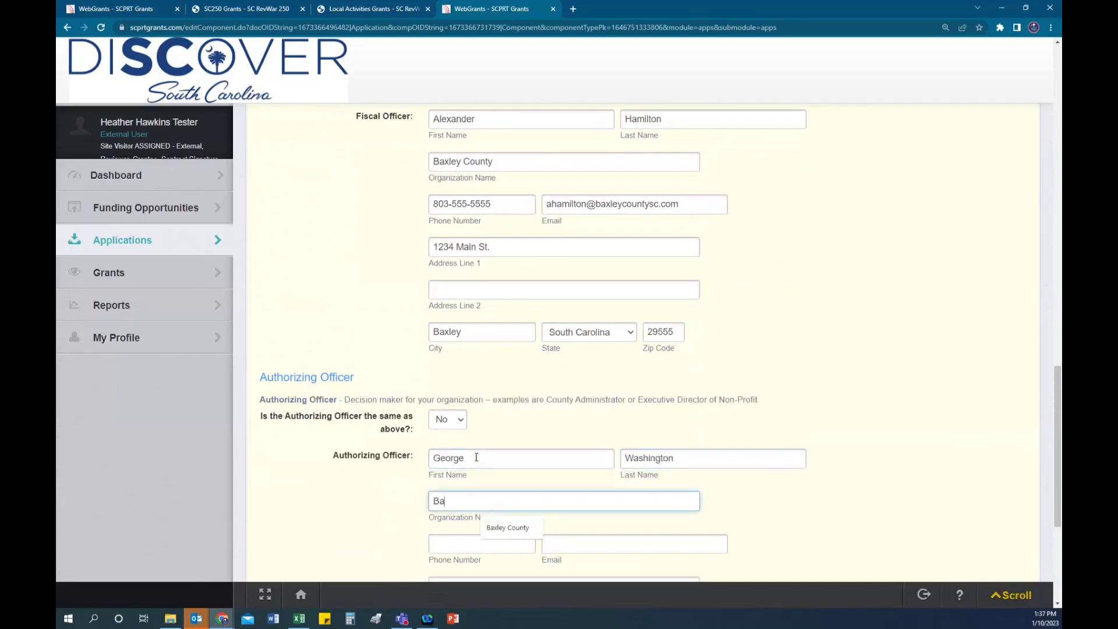
key(Tab)
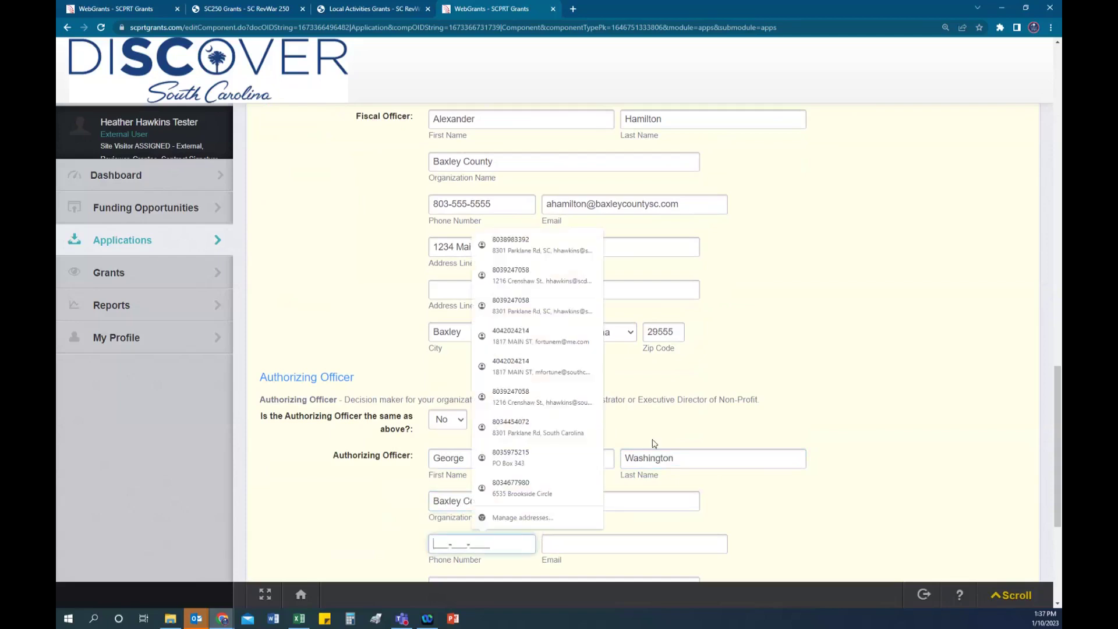
scroll(477, 443, down, 2)
text(803-555-)
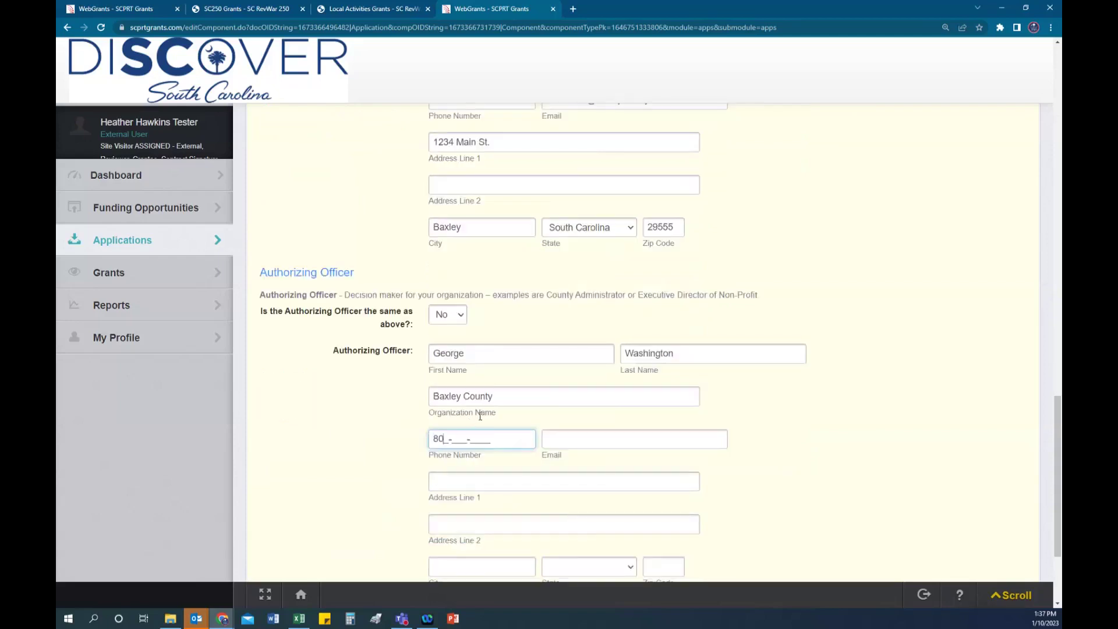
text(5555)
click(578, 441)
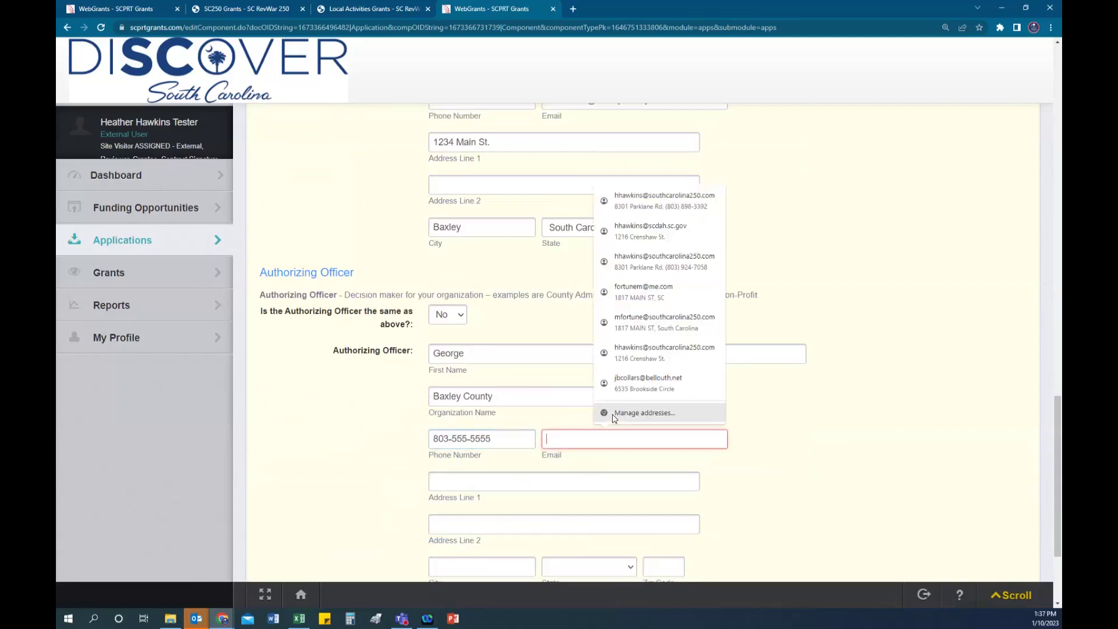
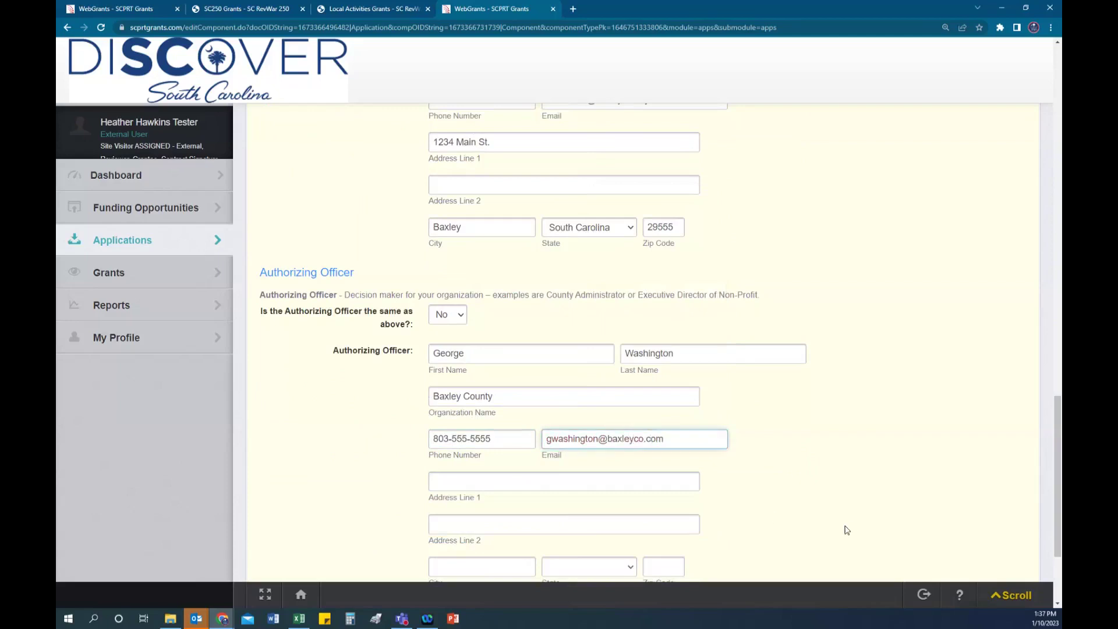
Step: Fill in the officer's street address, city, South Carolina as state and zip code, then save the cover sheet
scroll(850, 530, down, 3)
click(464, 381)
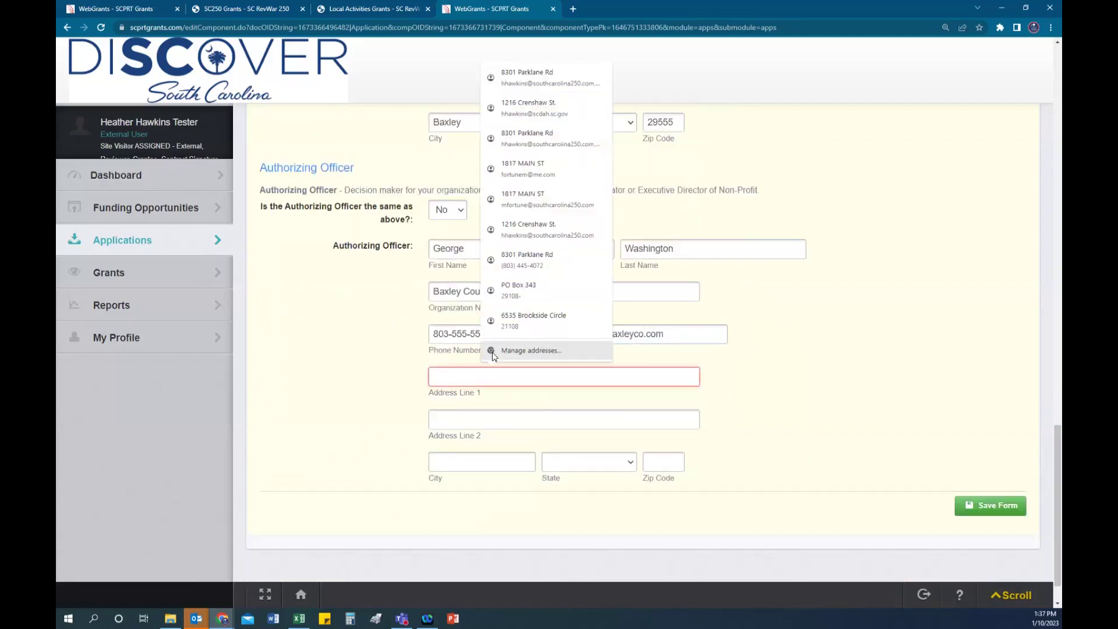
text(1234 ka)
key(BackSpace)
text(Main S)
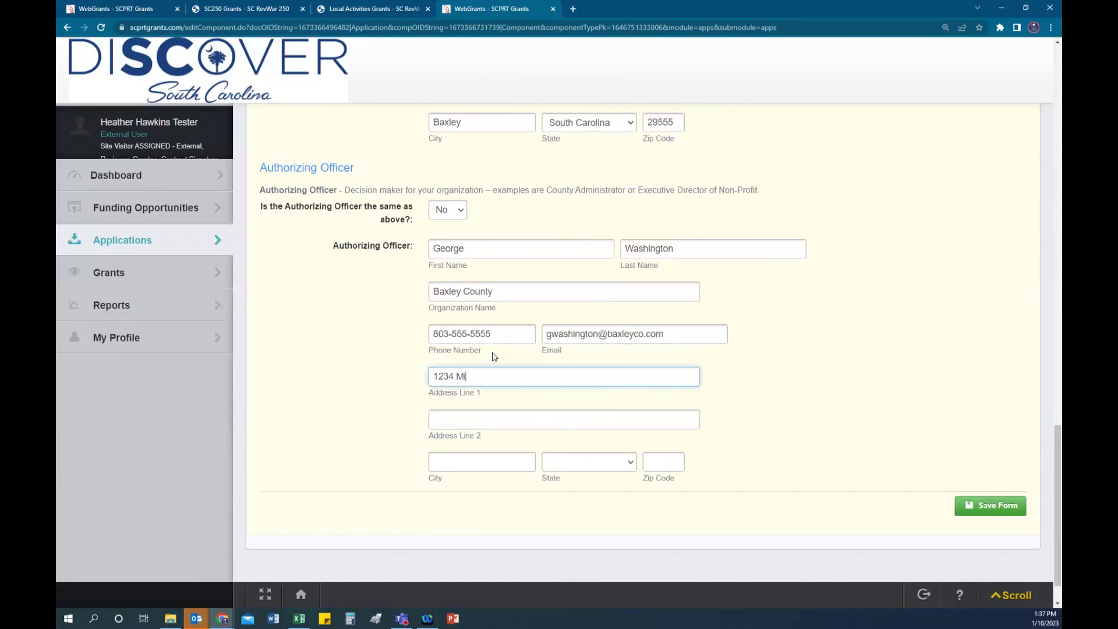
text(t.)
key(Tab)
key(Tab)
text(Baxley)
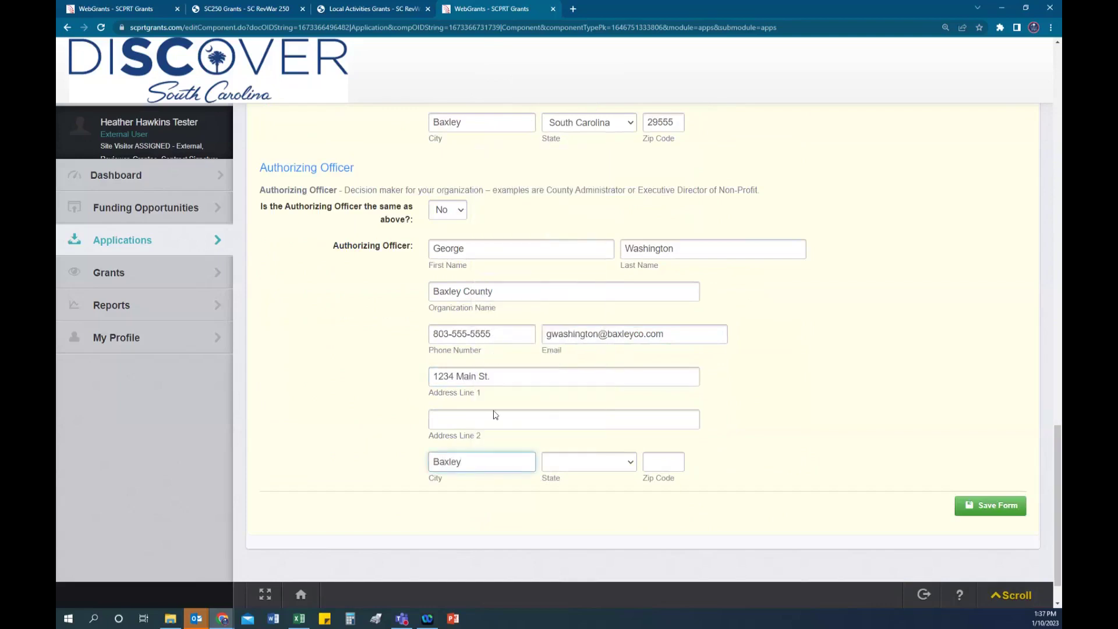
click(583, 472)
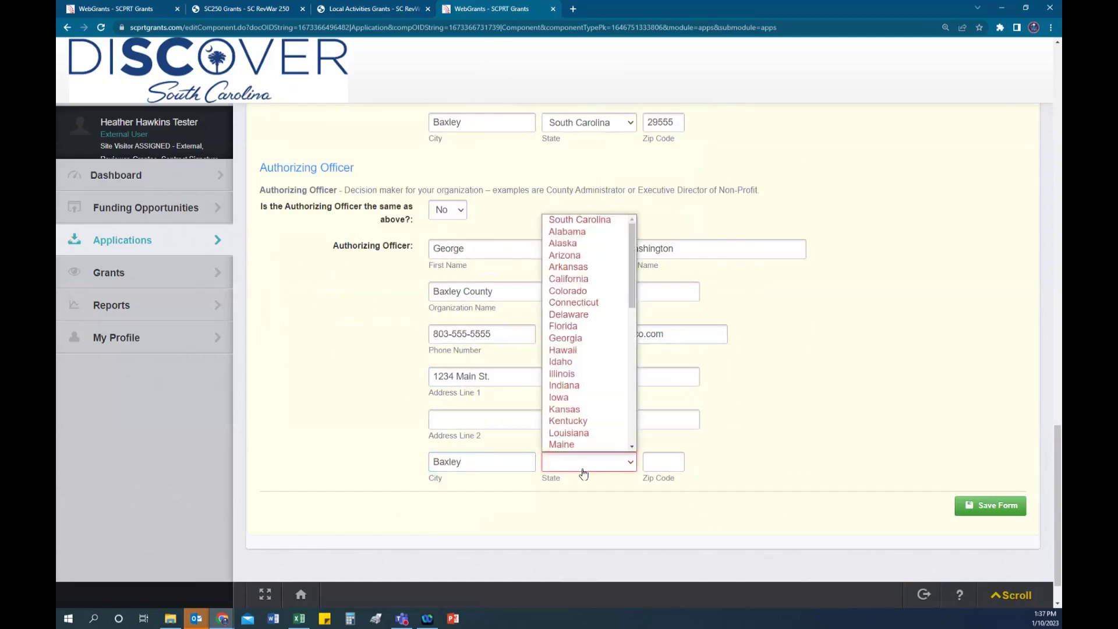
click(602, 225)
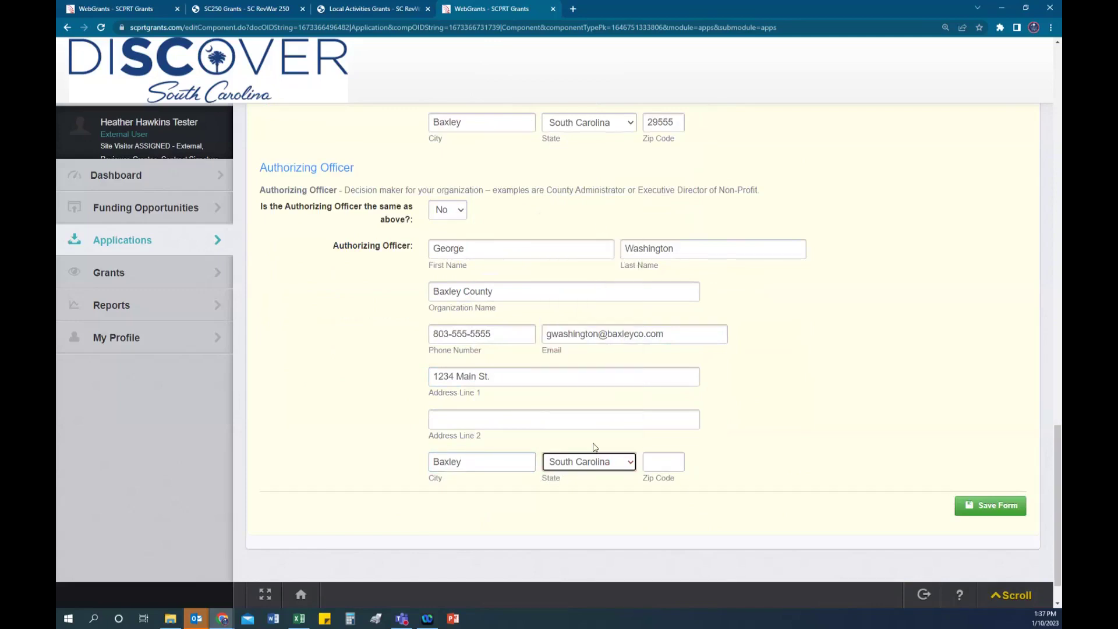
click(664, 466)
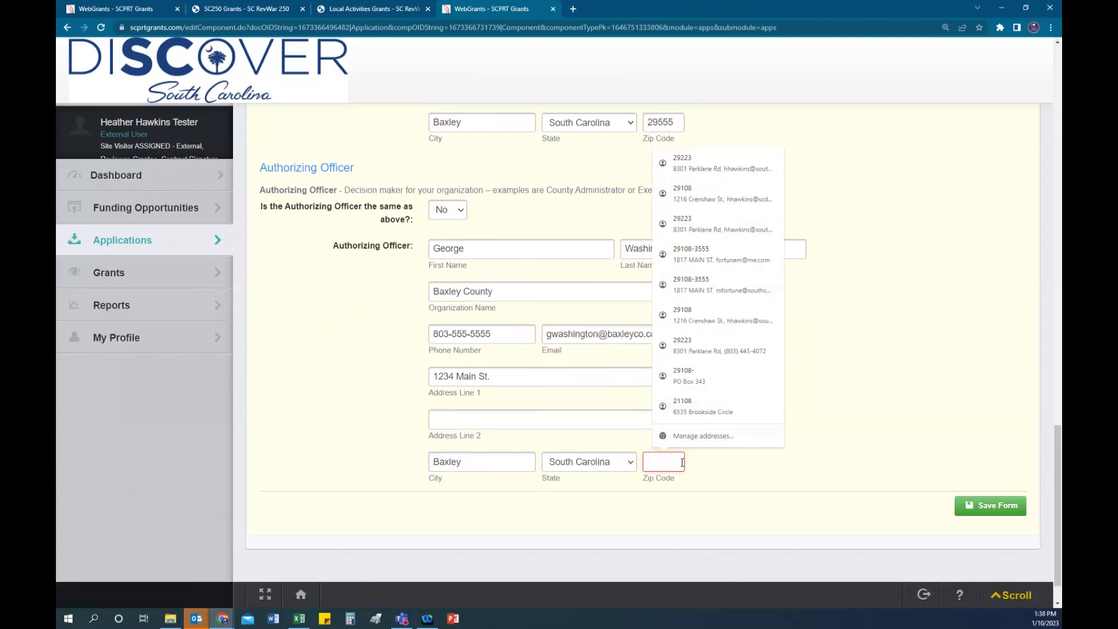
text(29555)
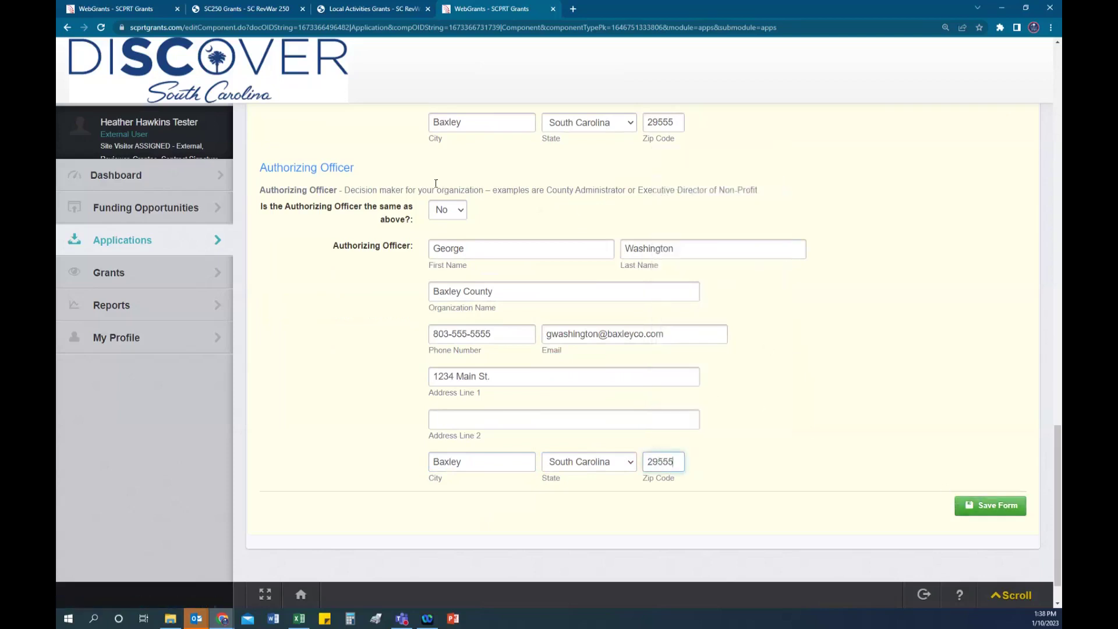
click(988, 506)
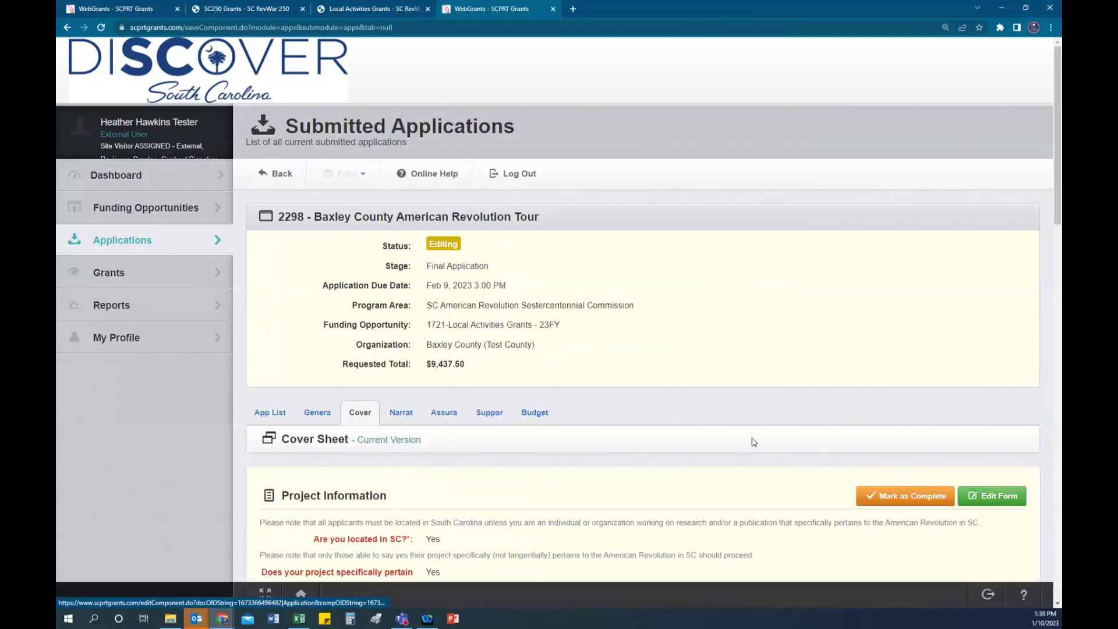
Step: Mark application 2298's Cover Sheet complete, then go to the Narrative component
scroll(754, 442, down, 2)
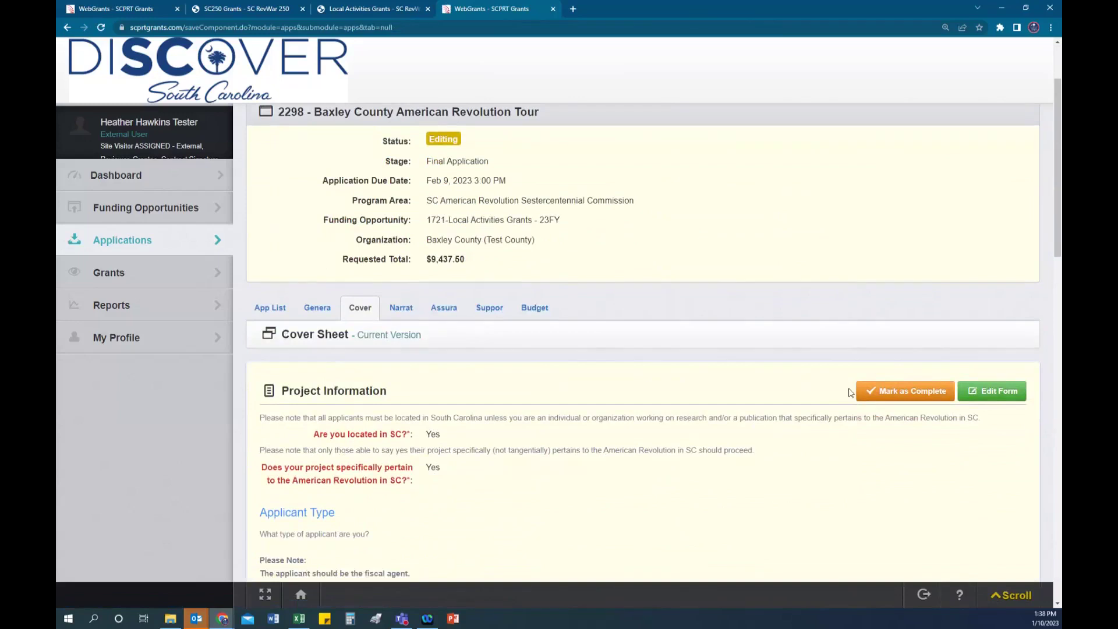
click(909, 390)
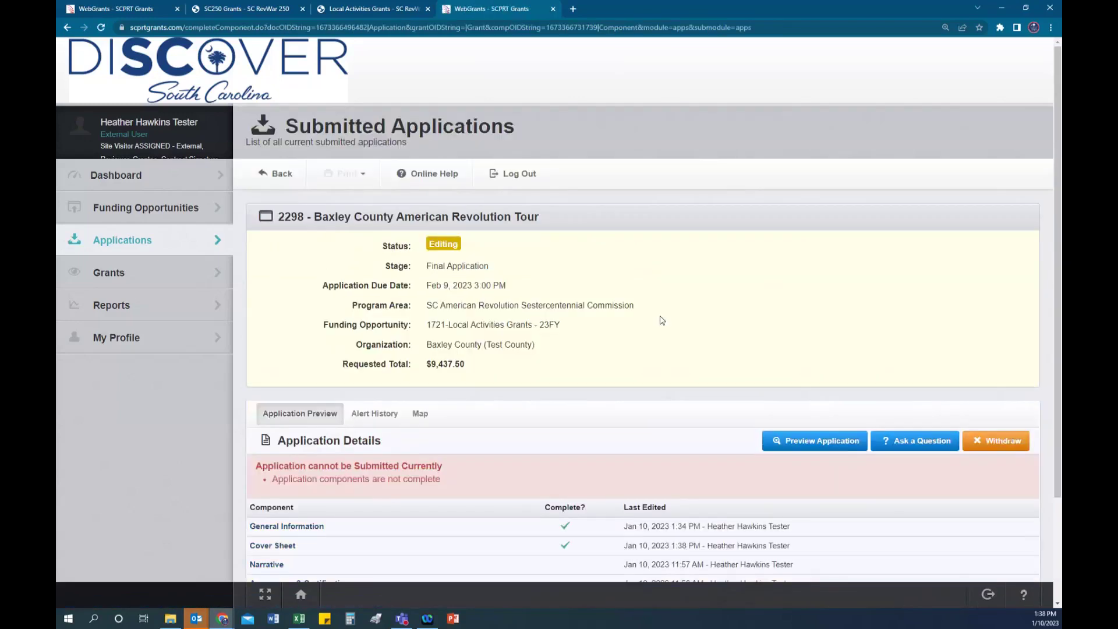
scroll(662, 320, down, 2)
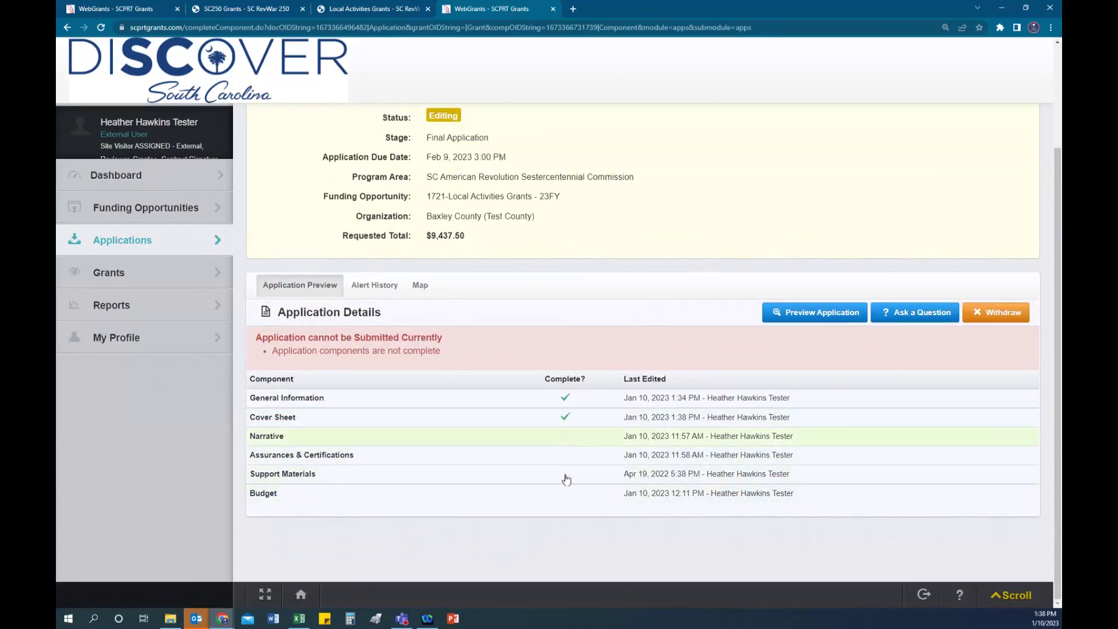
click(282, 437)
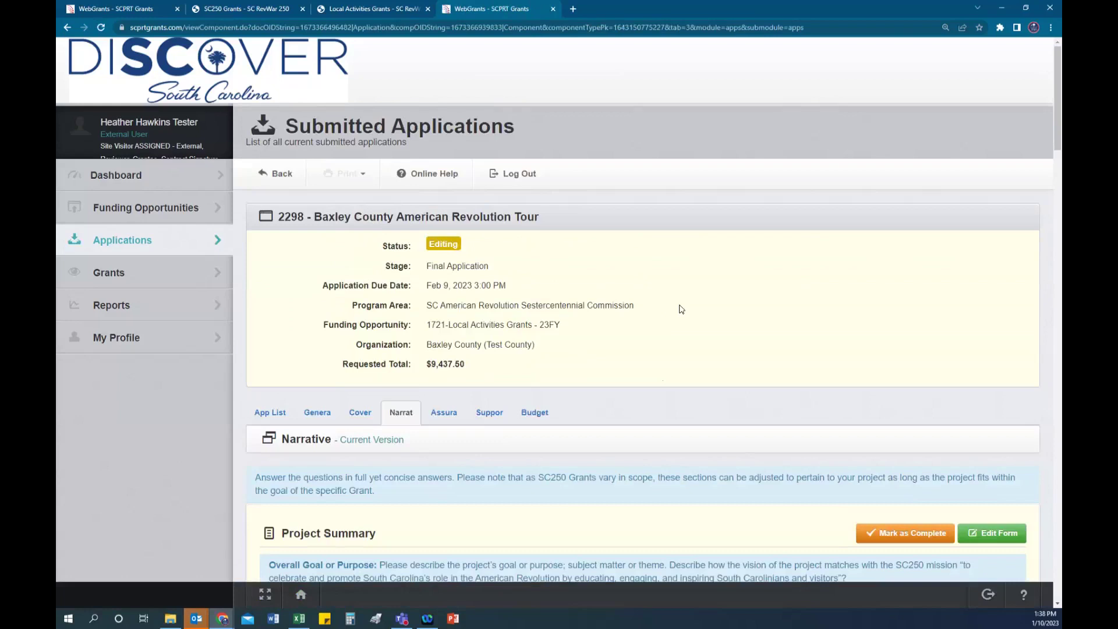
scroll(681, 308, down, 4)
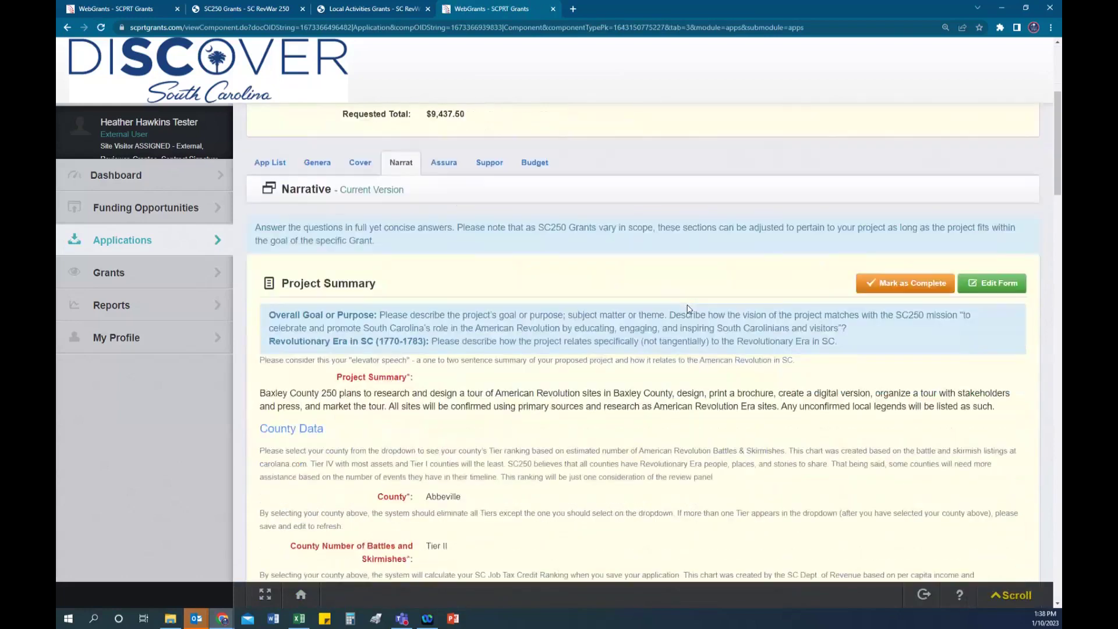
Step: Put the Narrative into edit mode and choose Barnwell as the county
click(992, 272)
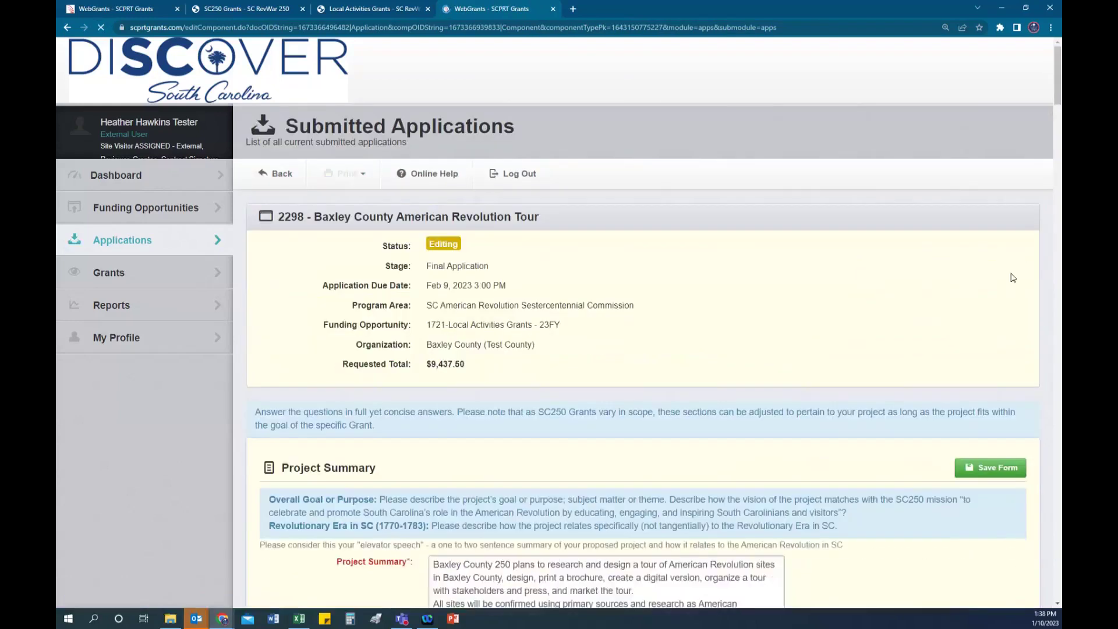
scroll(818, 292, down, 4)
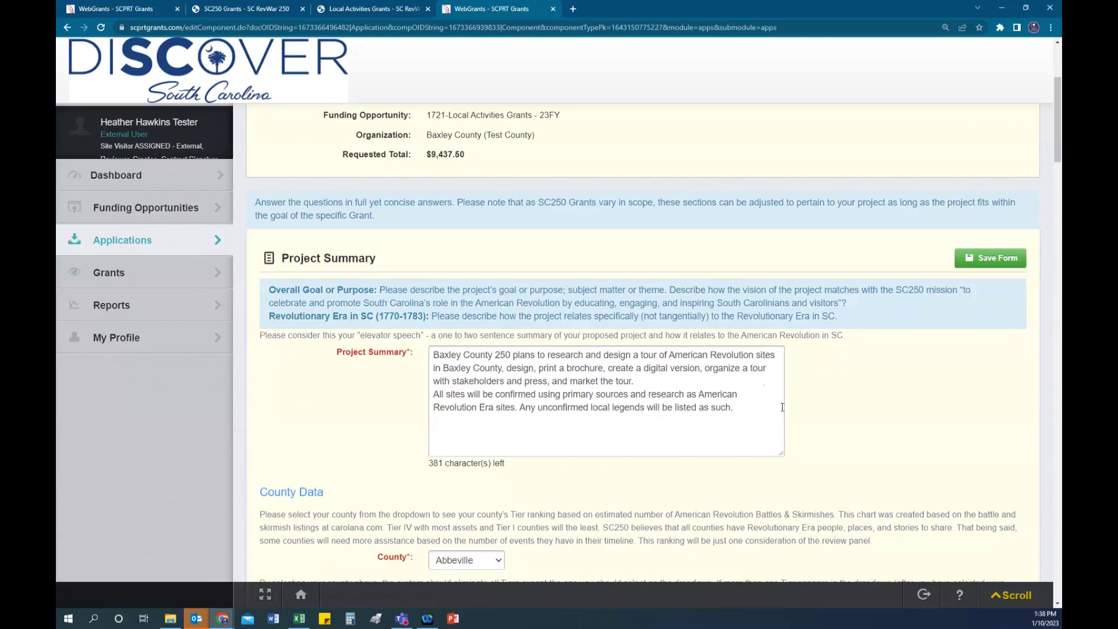
scroll(831, 408, down, 3)
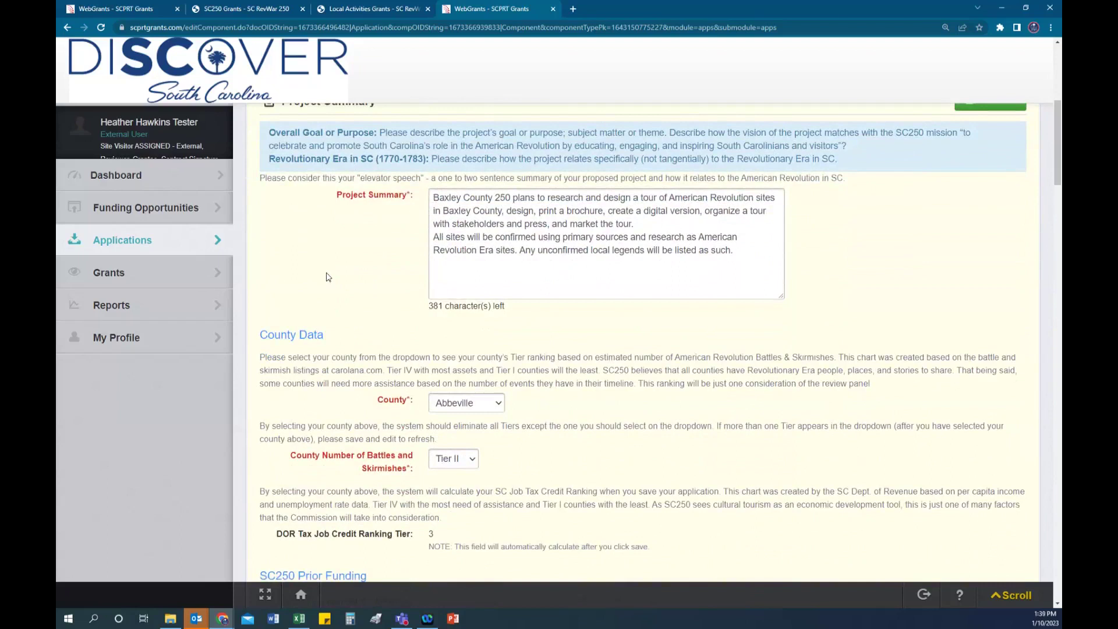
scroll(582, 320, down, 1)
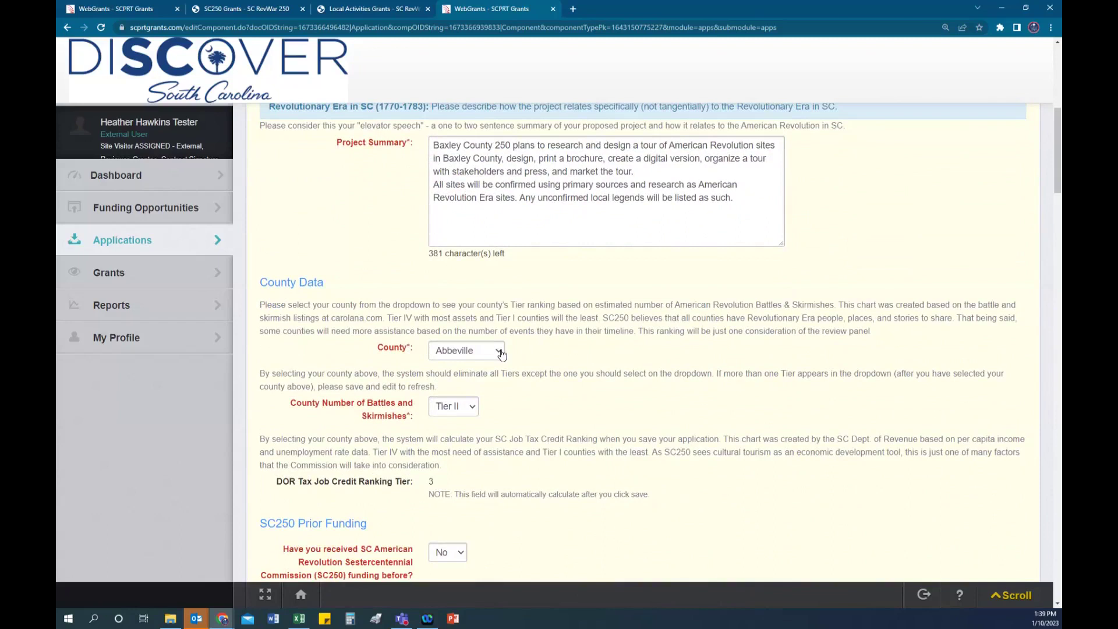
click(500, 352)
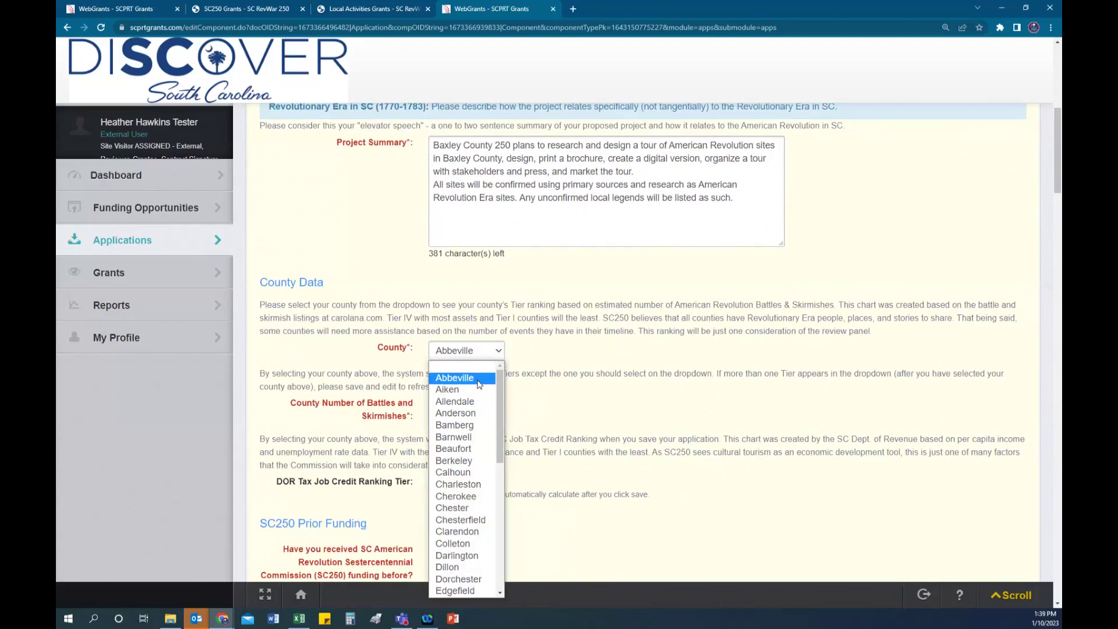
click(478, 379)
click(487, 352)
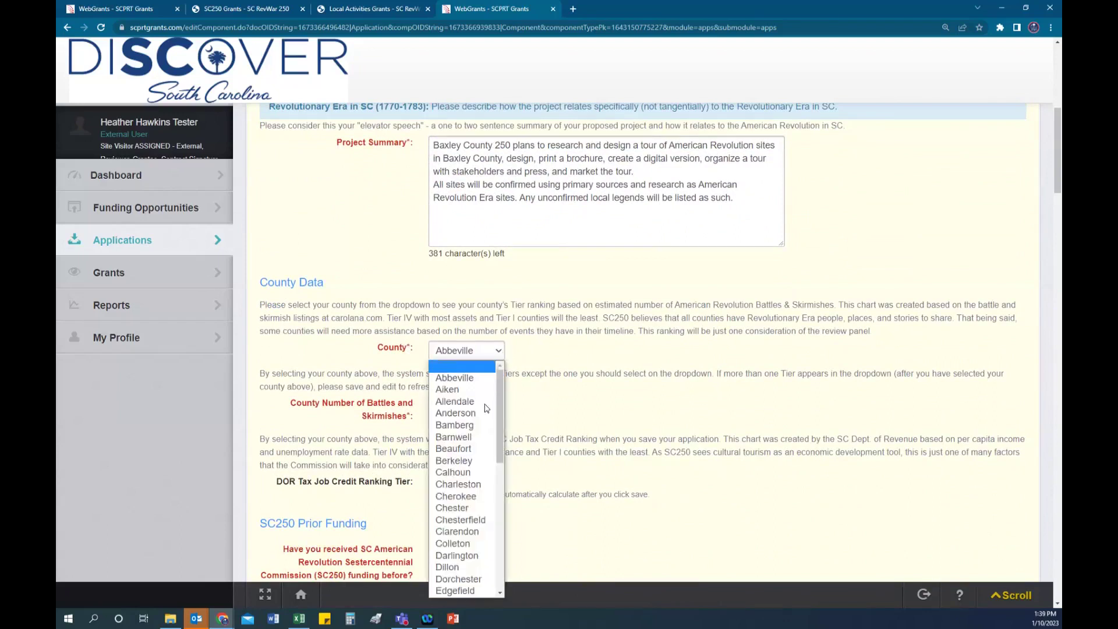
click(472, 438)
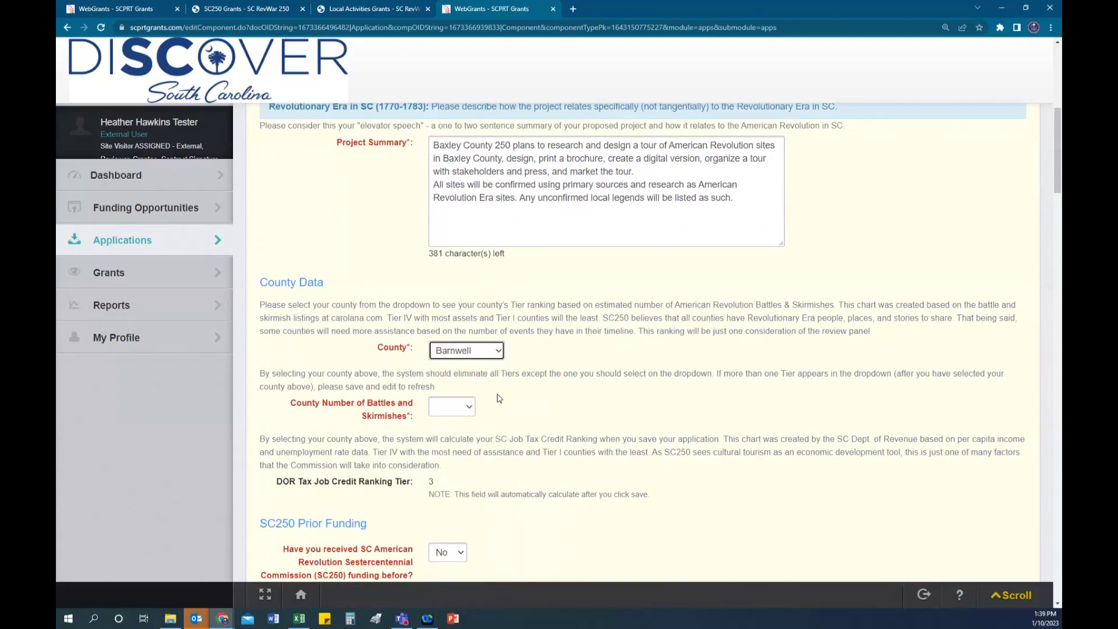
Step: Set County Number of Battles and Skirmishes to Tier II
click(468, 409)
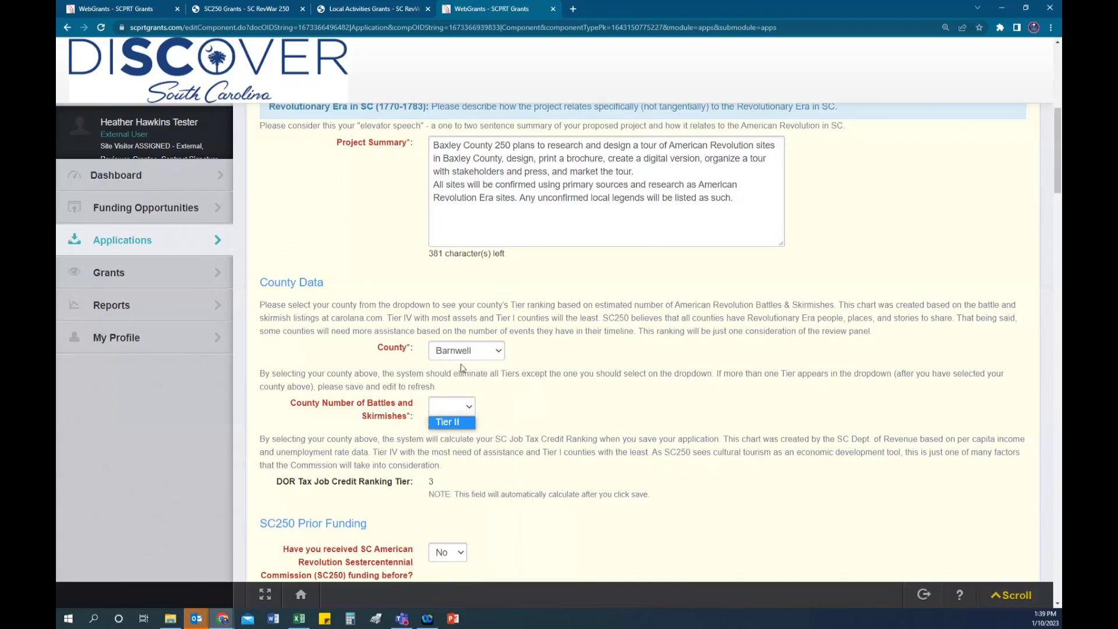
click(458, 423)
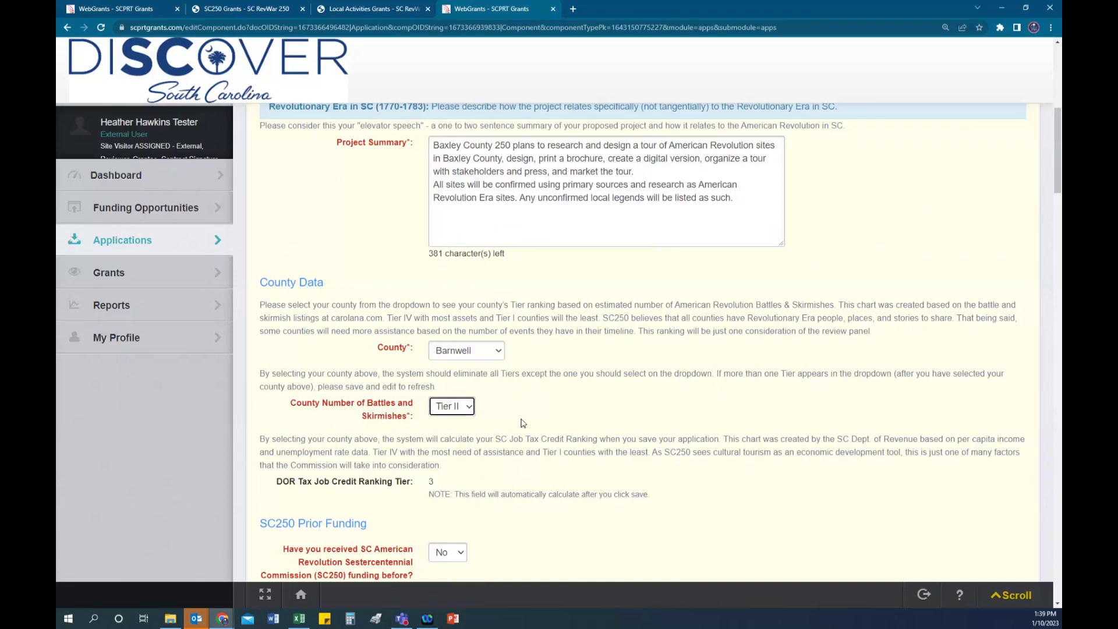
scroll(523, 422, down, 1)
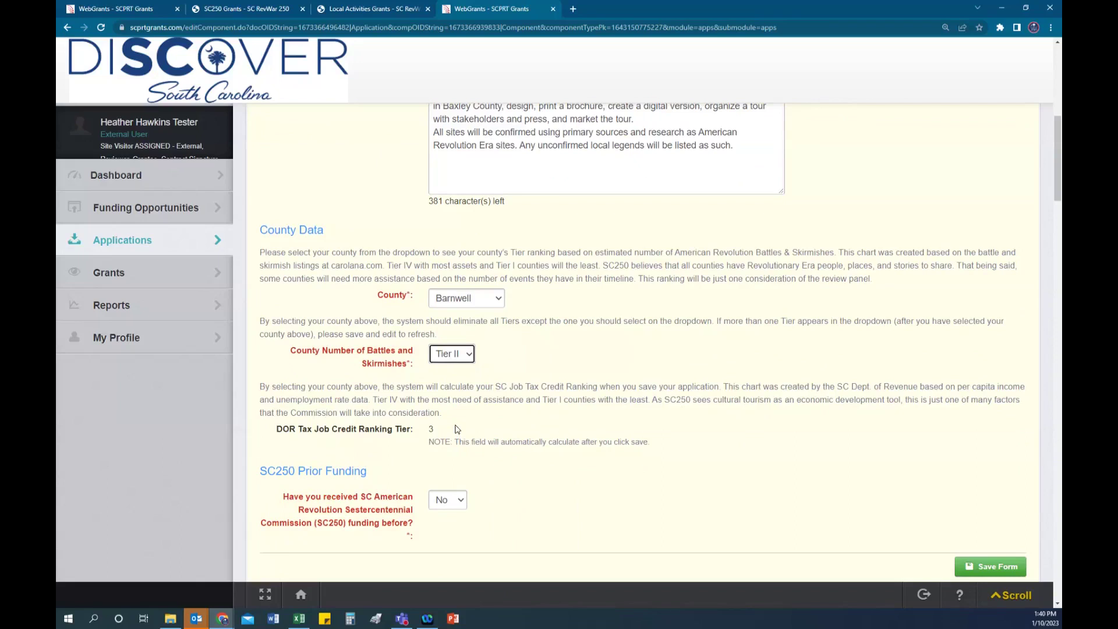
Step: Save the Narrative, confirm DOR Tax Job Credit Ranking Tier 4, and reopen it for editing
click(973, 568)
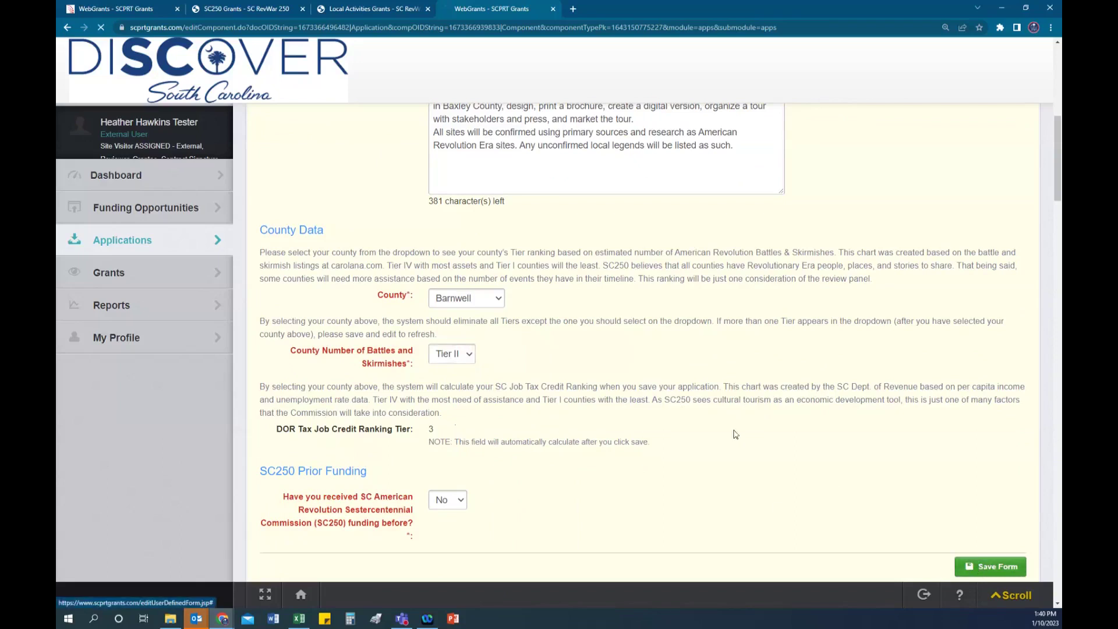
scroll(645, 452, down, 4)
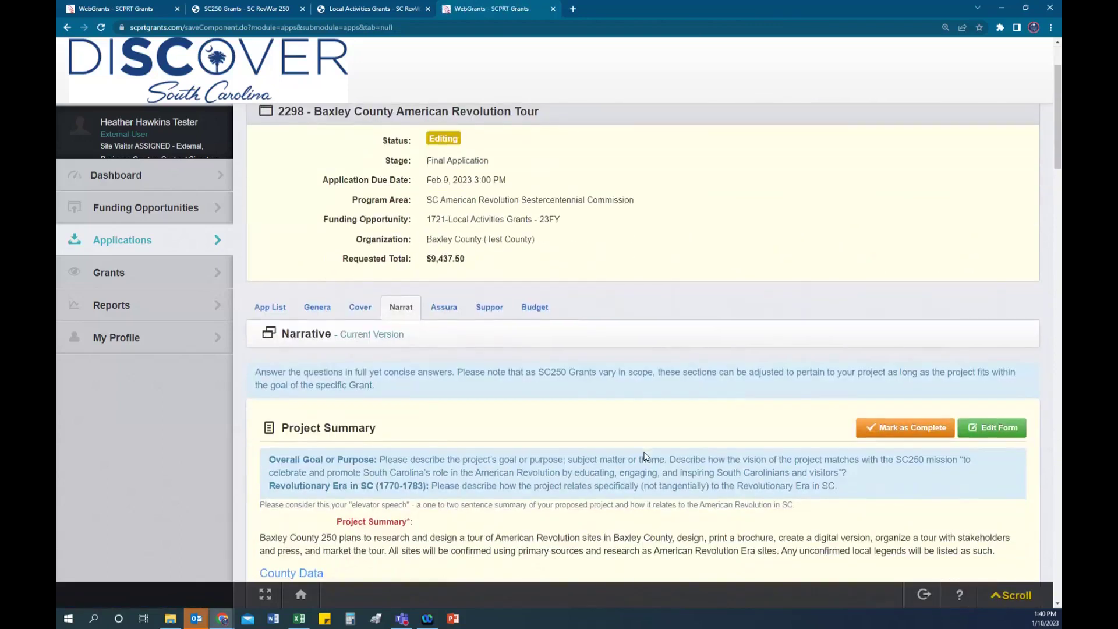
scroll(645, 452, down, 3)
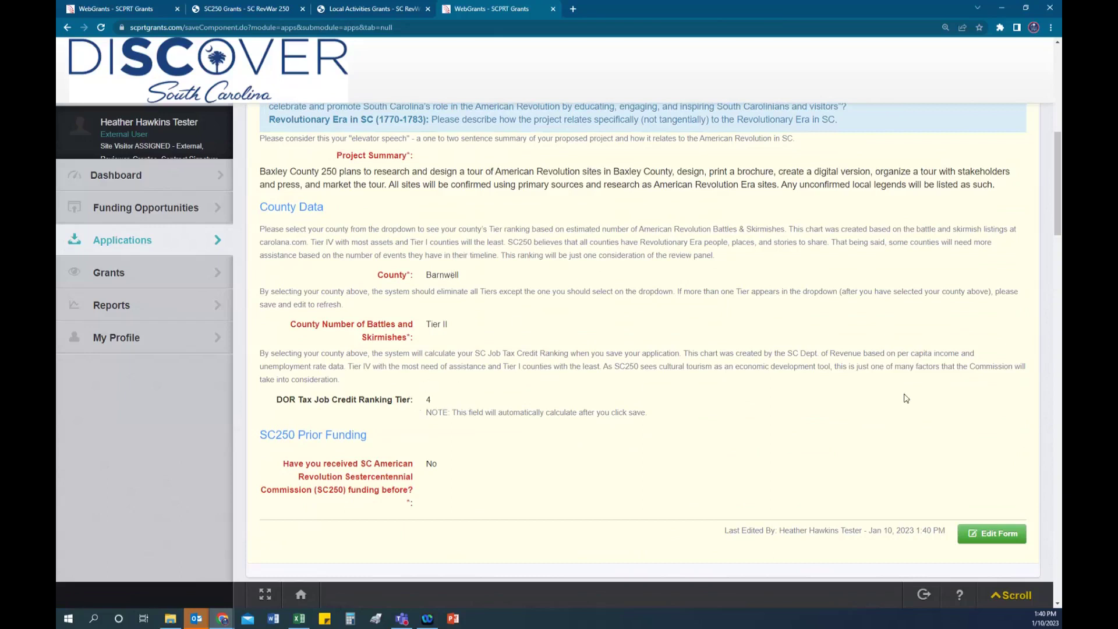
click(1013, 533)
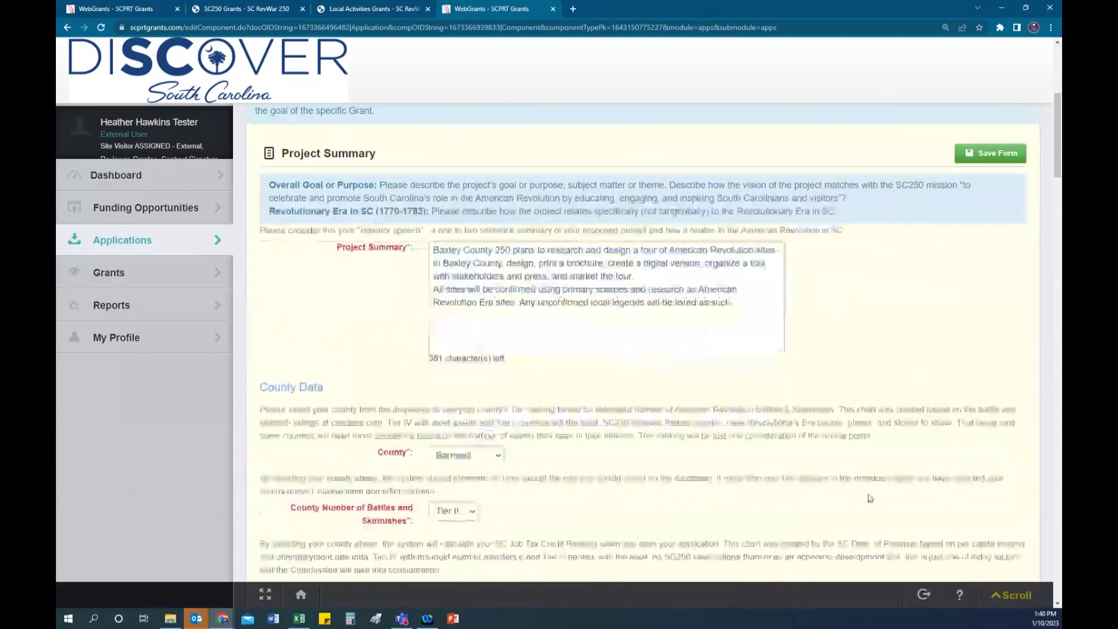
Step: Answer Yes to prior SC250 funding, enter 15000 for project 'test', and save the Narrative
scroll(870, 498, down, 5)
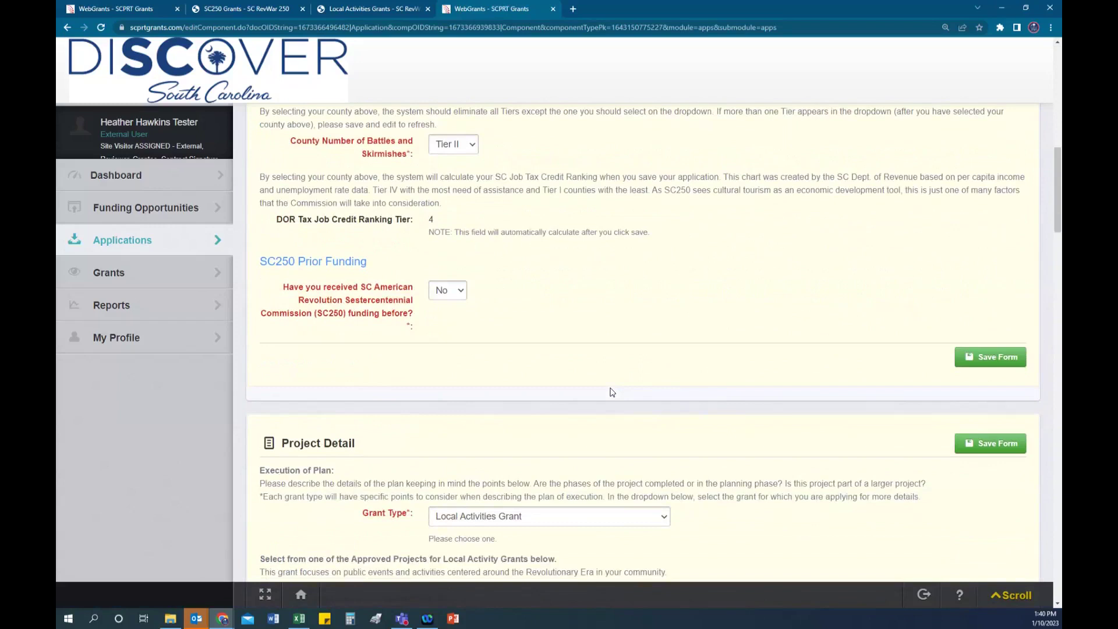
scroll(524, 326, down, 1)
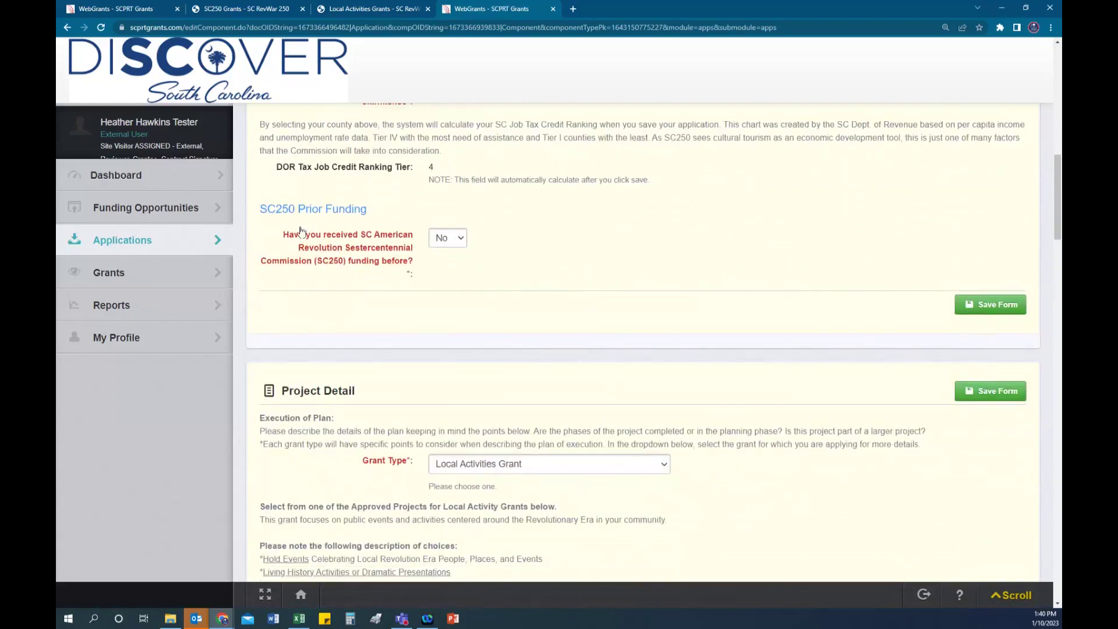
click(446, 238)
click(446, 273)
click(446, 301)
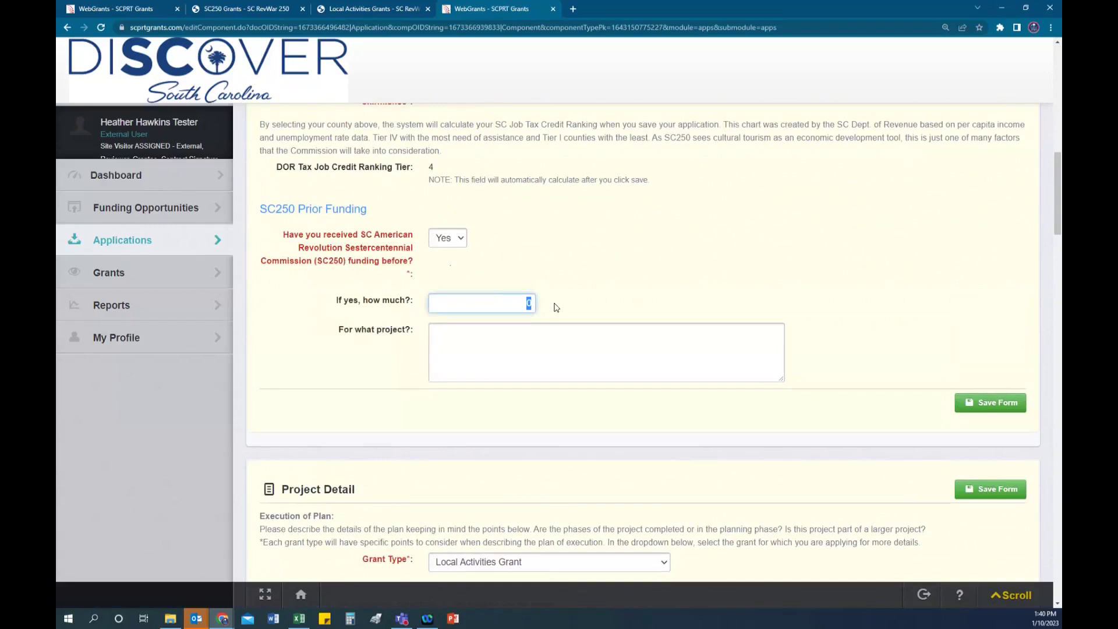
text(15000)
click(480, 332)
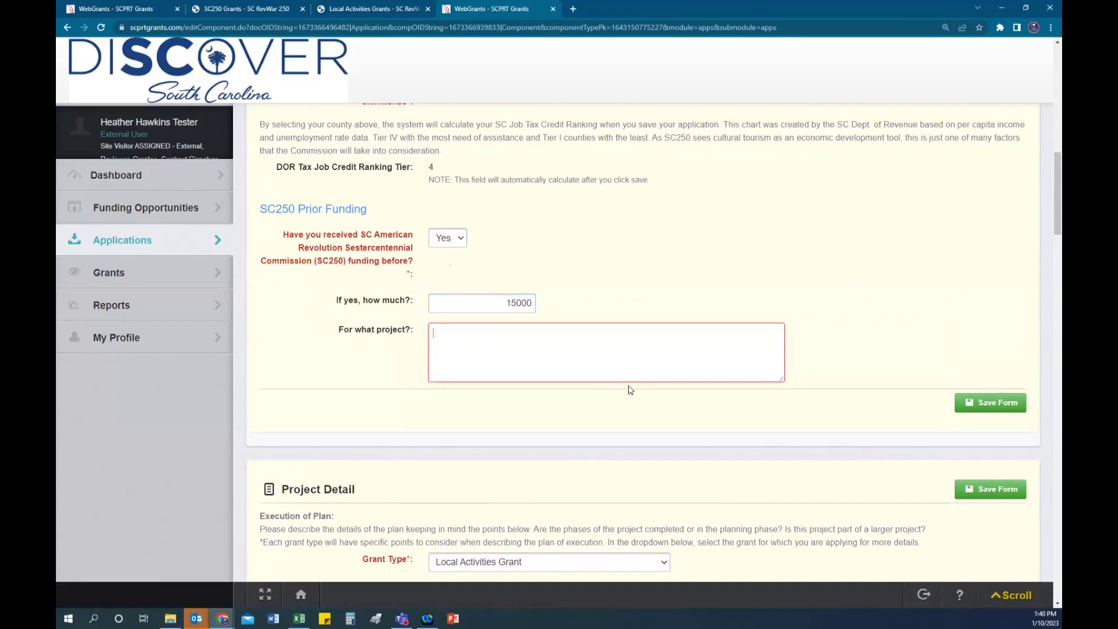
text(test)
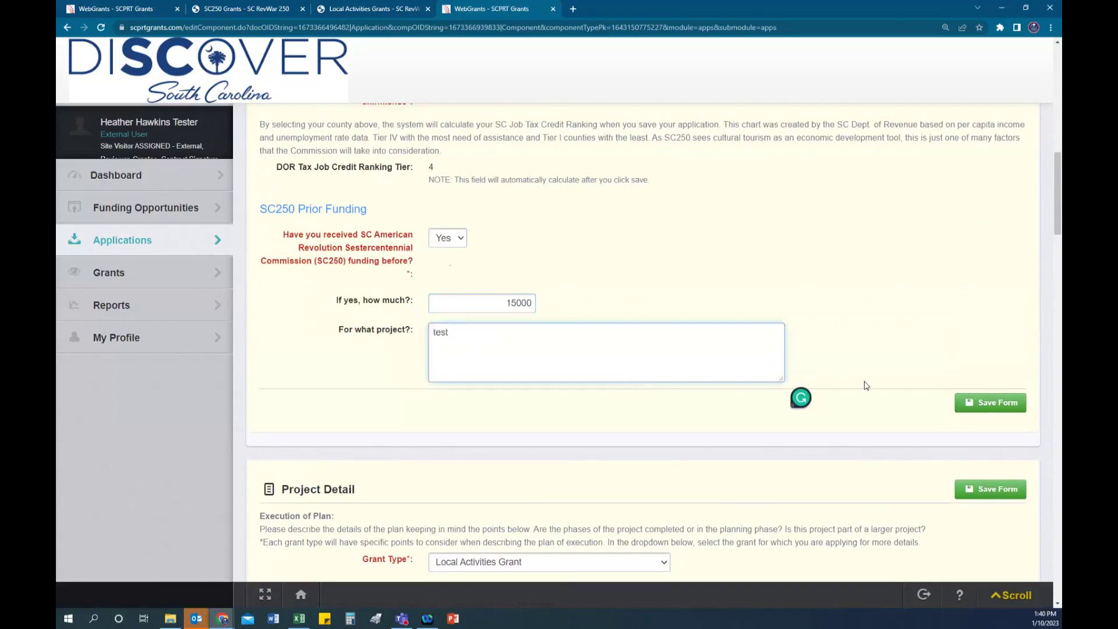
click(1005, 411)
Step: Return the Narrative to edit mode and expand the Grant Type dropdown in Project Detail
scroll(896, 350, down, 5)
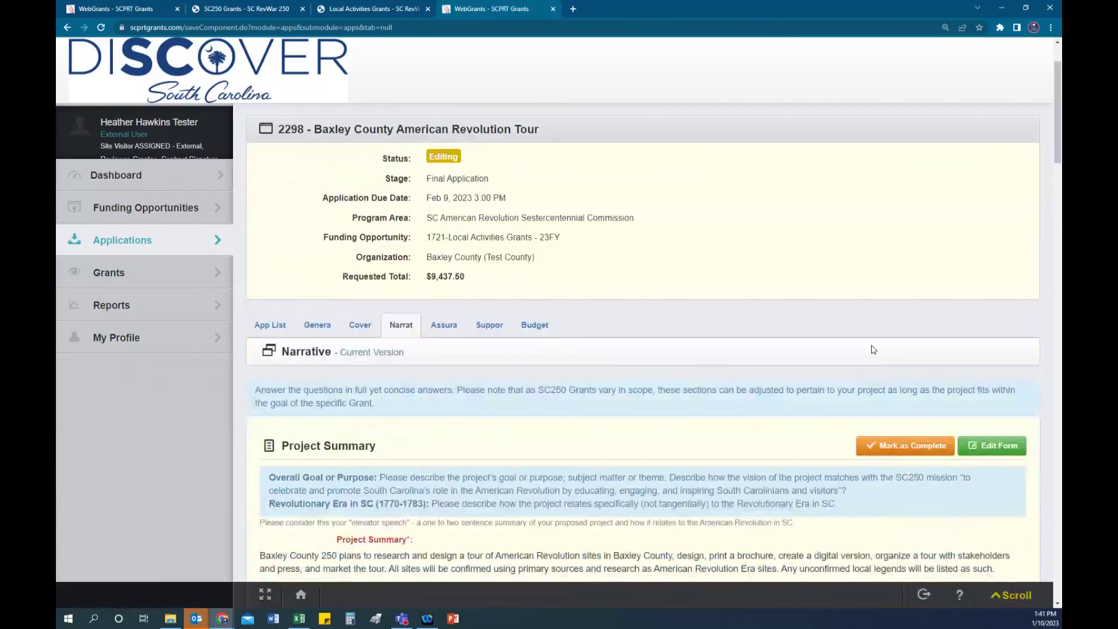
click(996, 330)
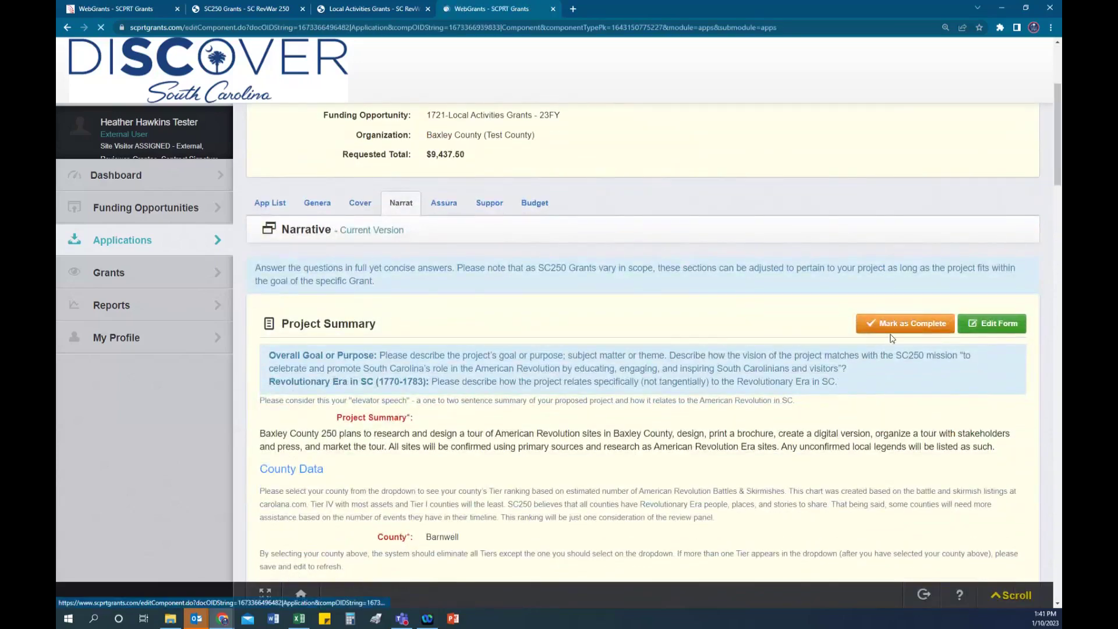
scroll(805, 332, down, 7)
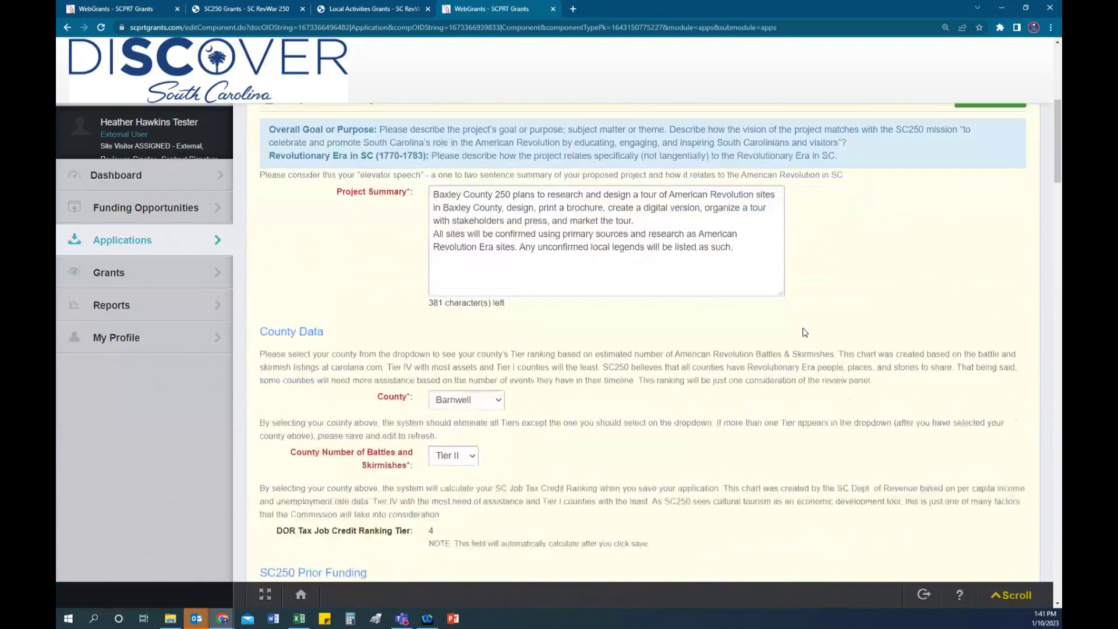
scroll(805, 332, down, 5)
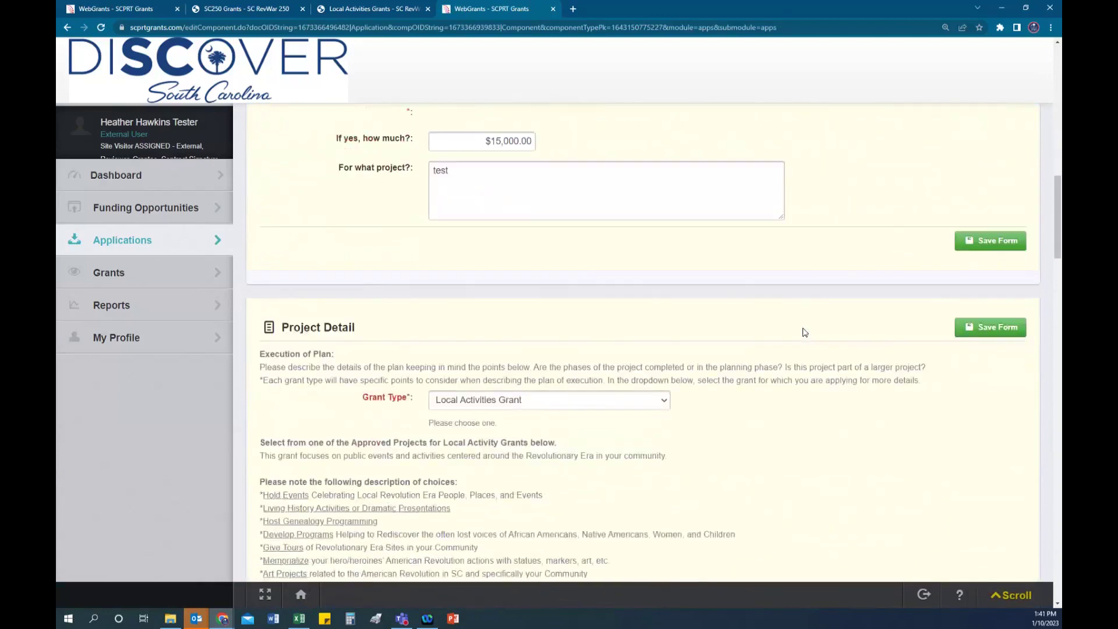
scroll(805, 332, up, 2)
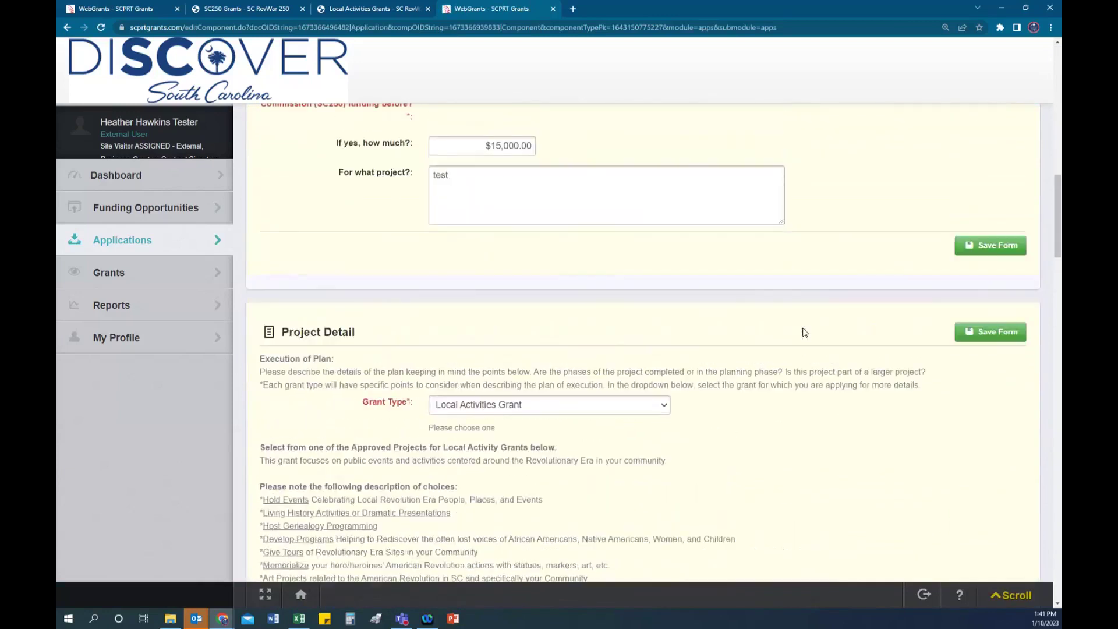
scroll(805, 332, down, 1)
scroll(804, 332, down, 1)
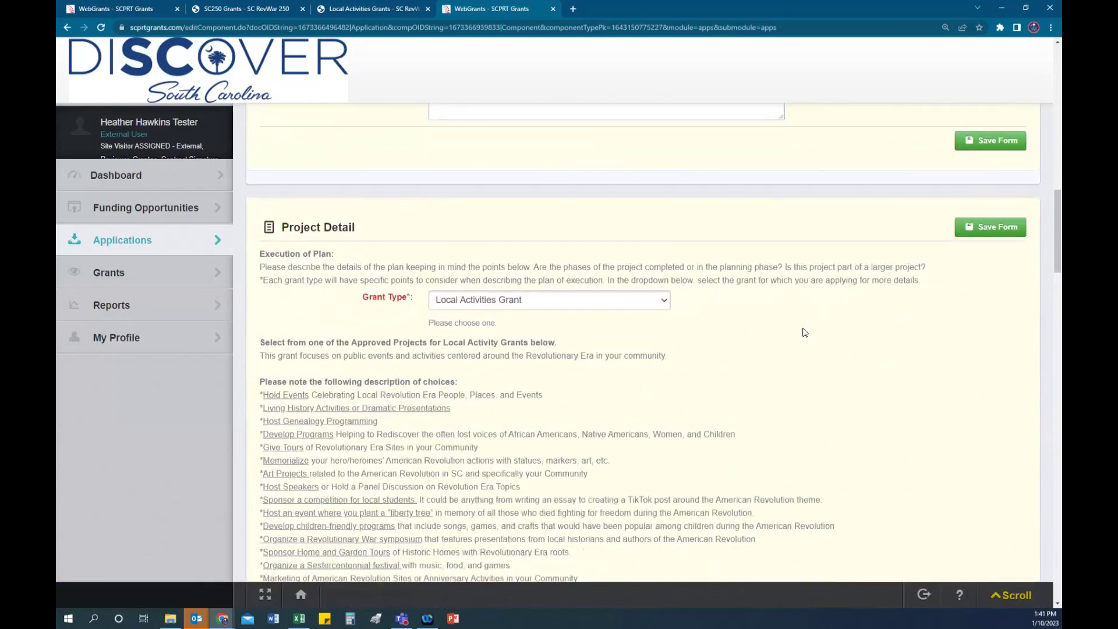
scroll(805, 331, down, 2)
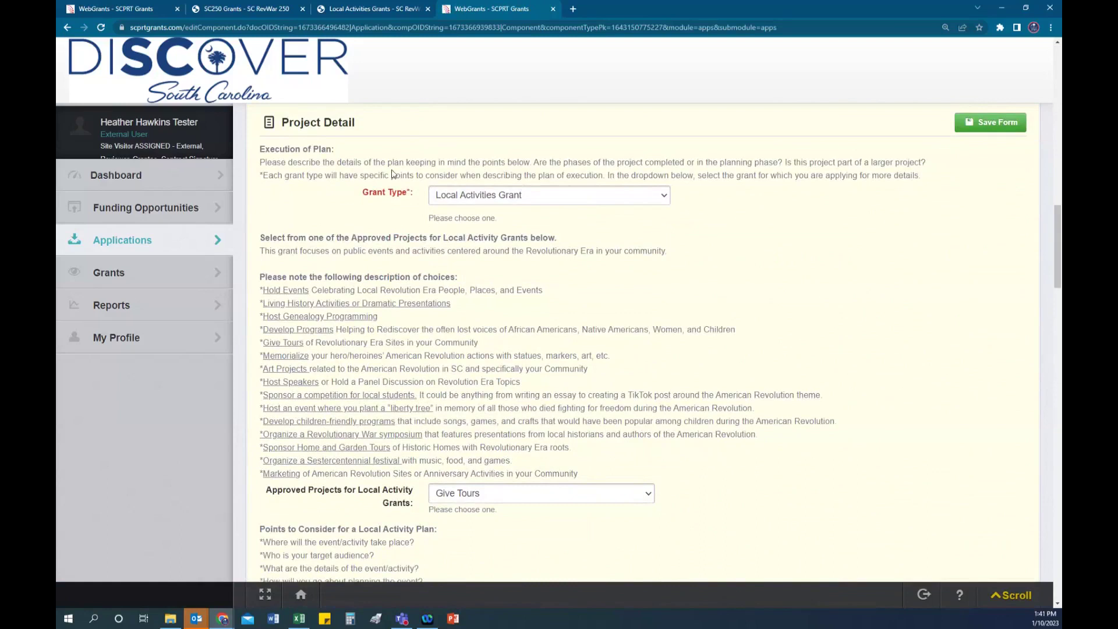
click(563, 201)
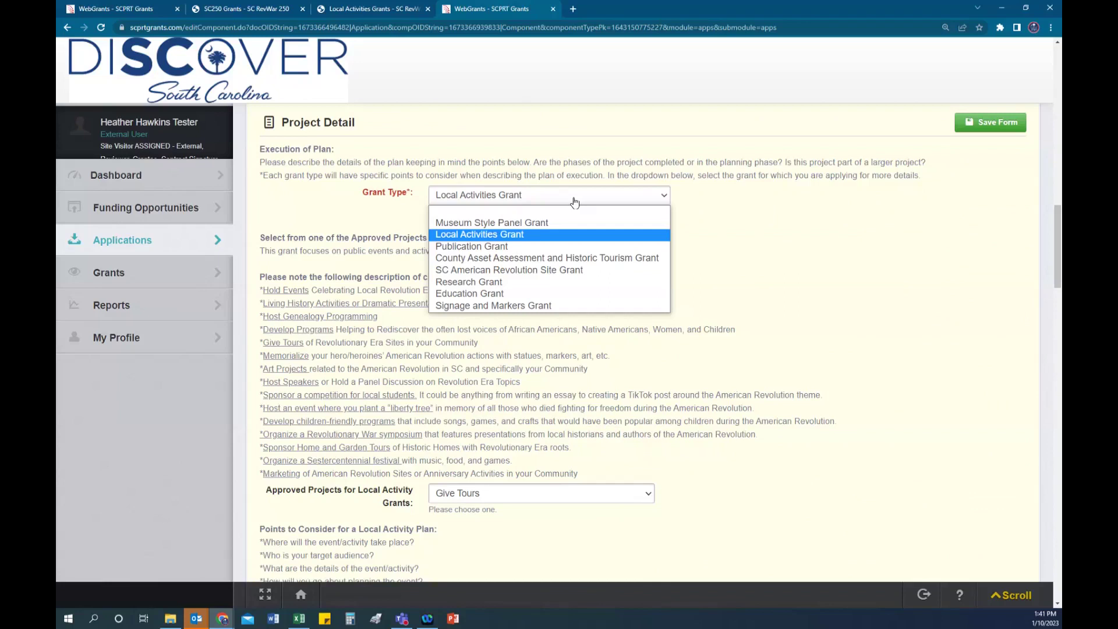
Step: Preview Research Grant as the grant type, then switch back to Local Activities Grant
click(487, 283)
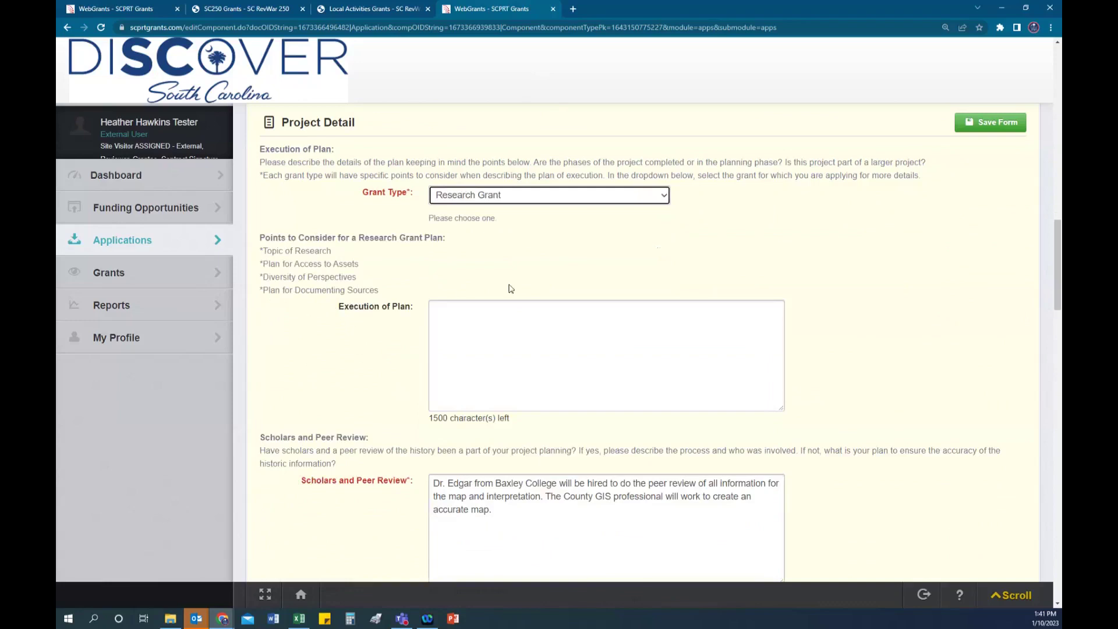
click(609, 202)
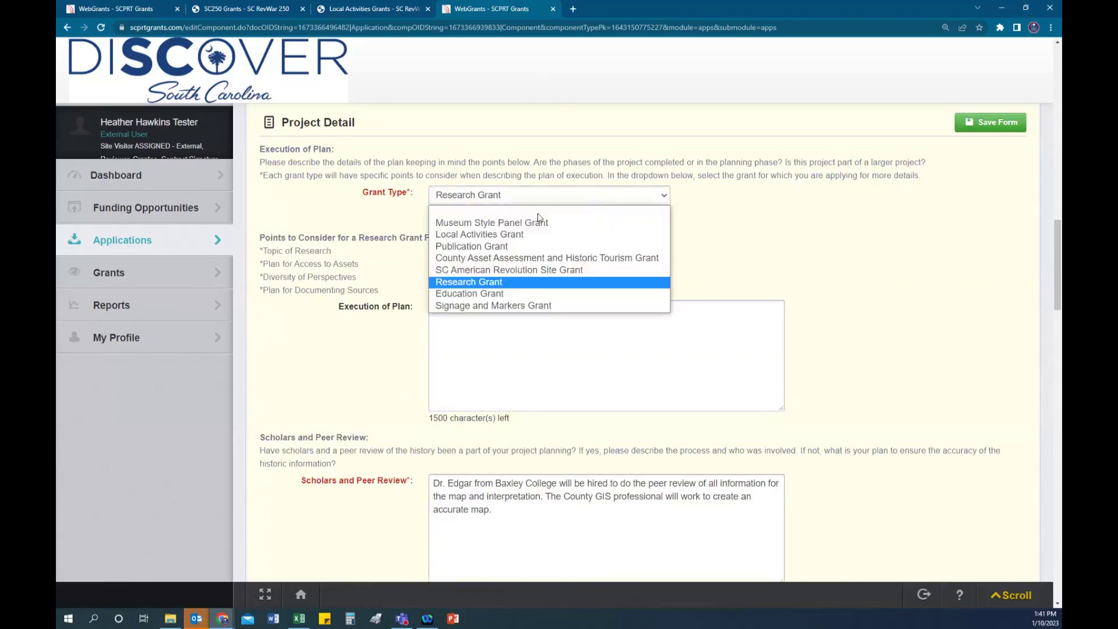
click(488, 236)
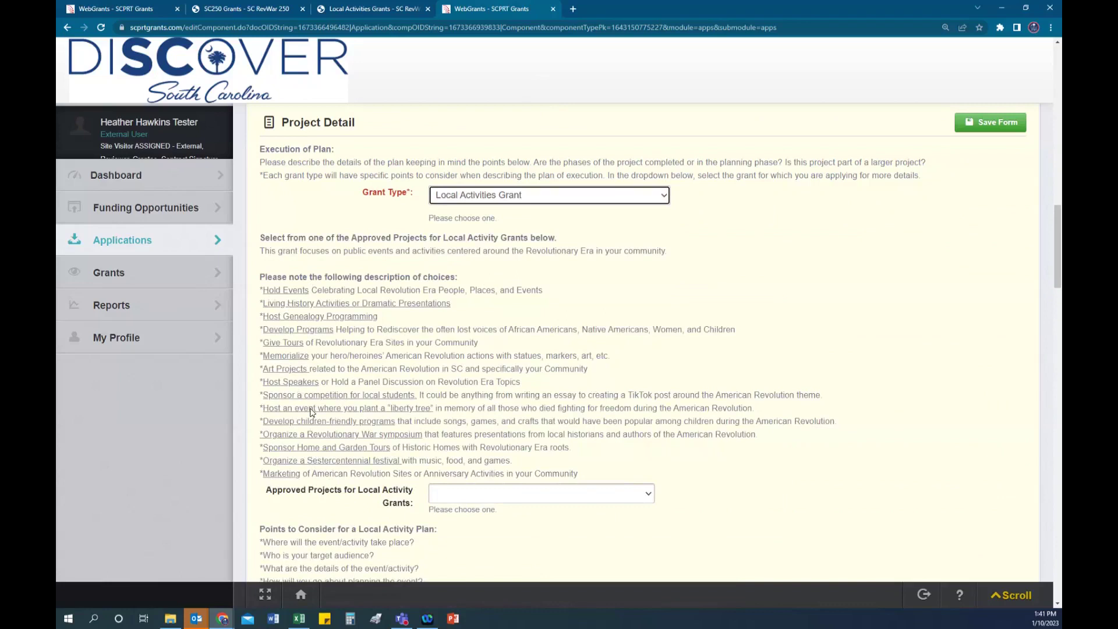
Step: Choose Give Tours as the approved project and place the cursor in Execution of Plan
scroll(346, 467, down, 1)
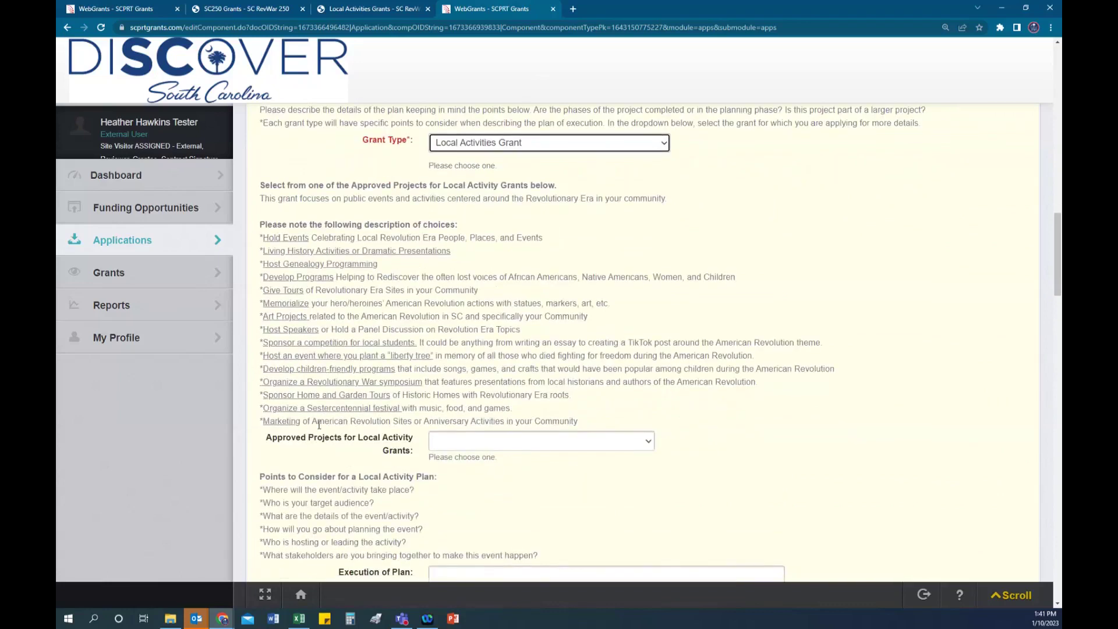
click(563, 447)
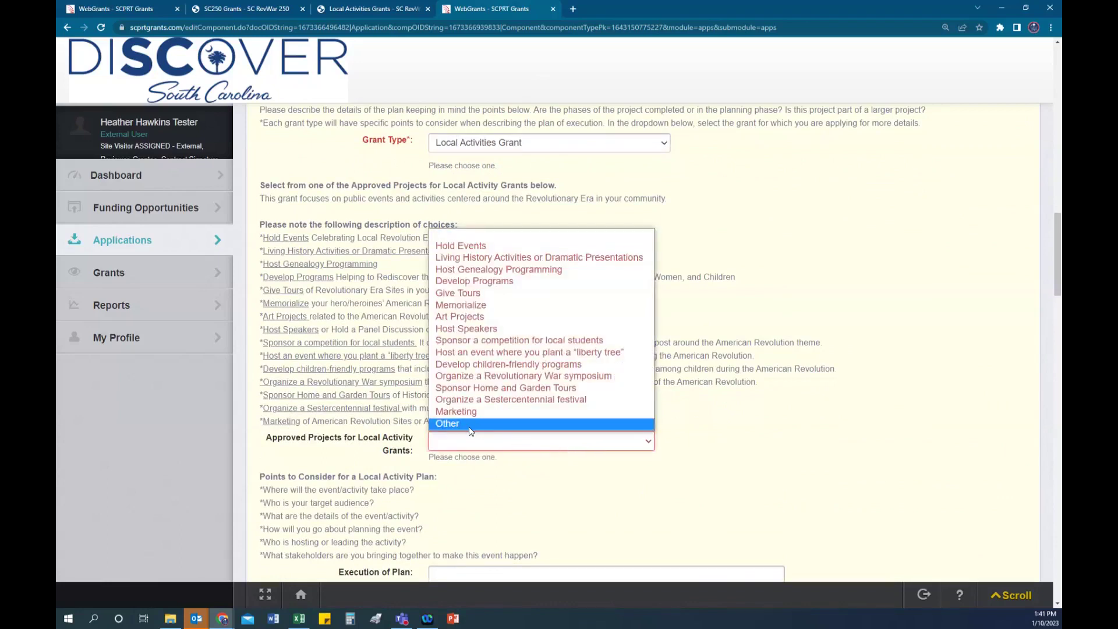
click(468, 294)
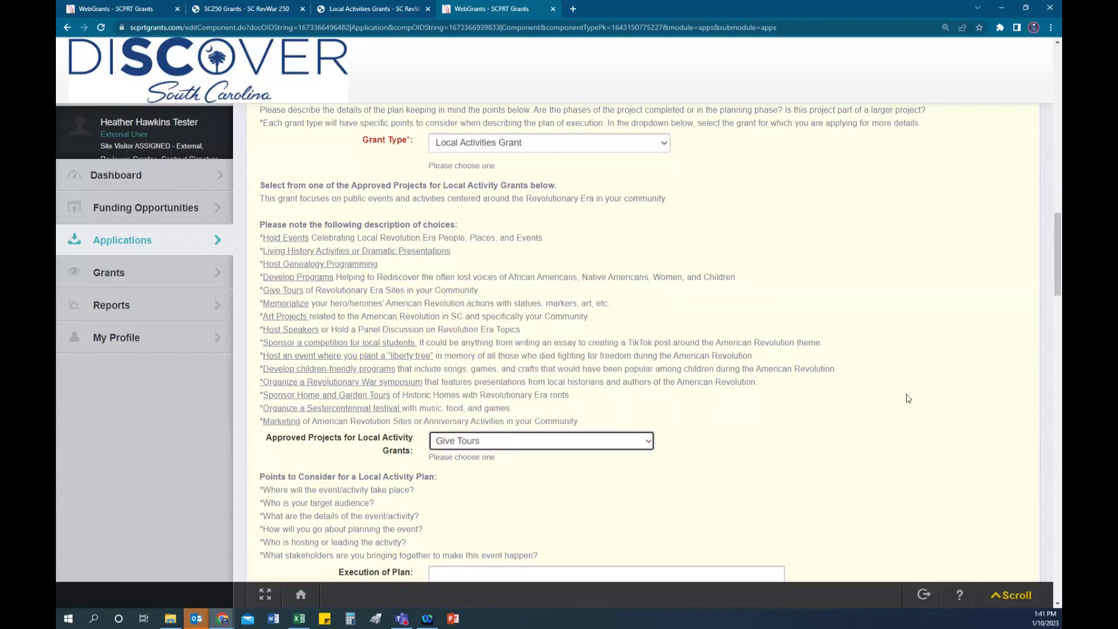
scroll(907, 399, down, 5)
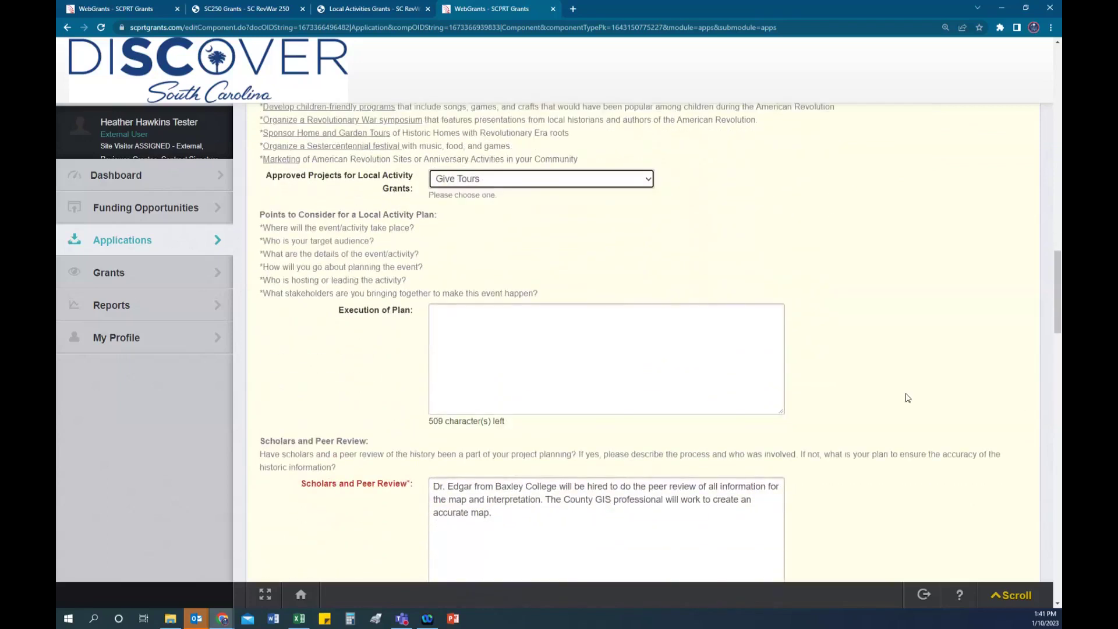
click(516, 316)
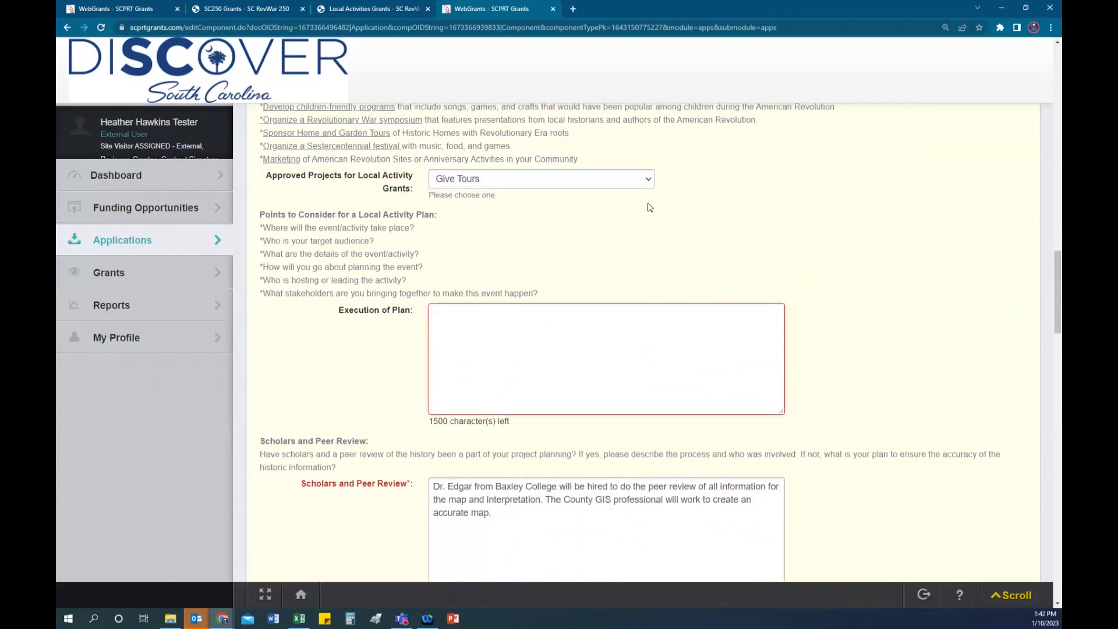
scroll(574, 197, up, 5)
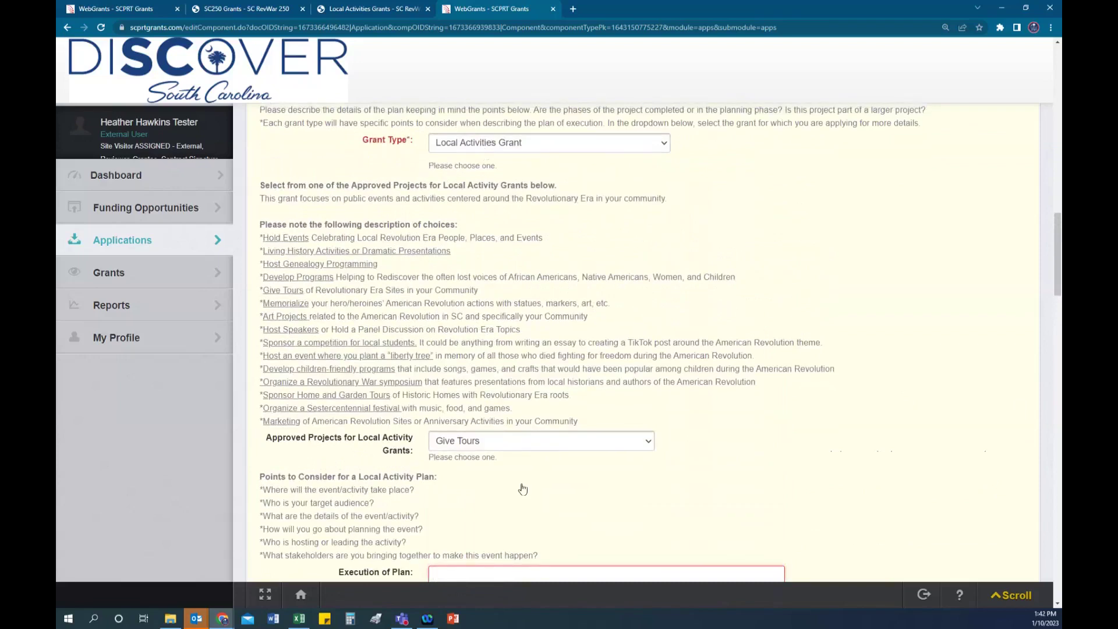
scroll(809, 400, down, 4)
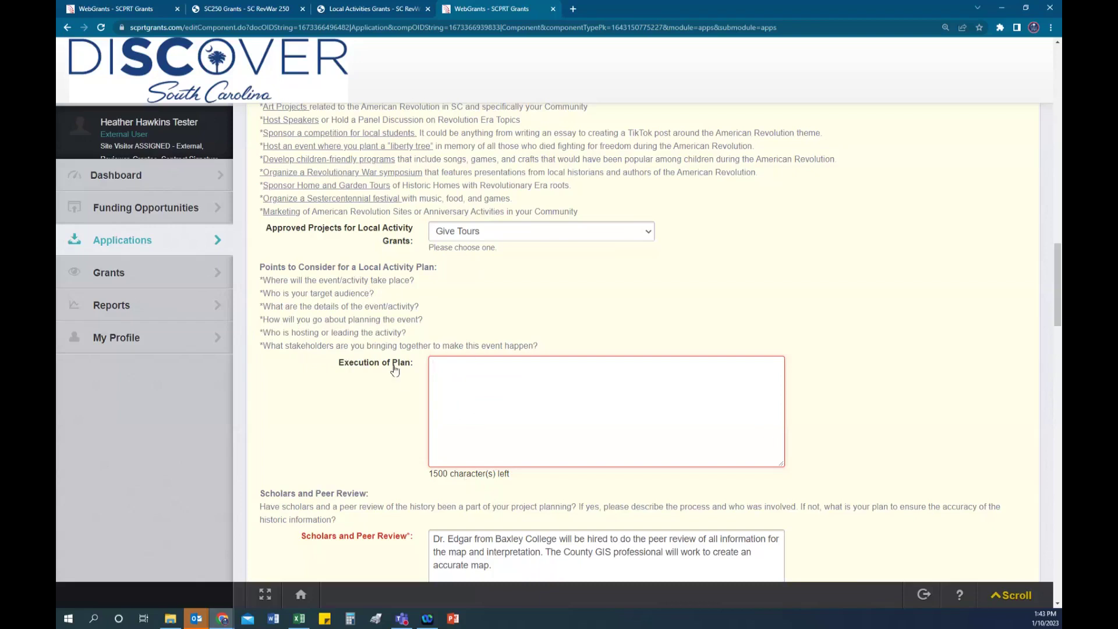
scroll(869, 351, down, 3)
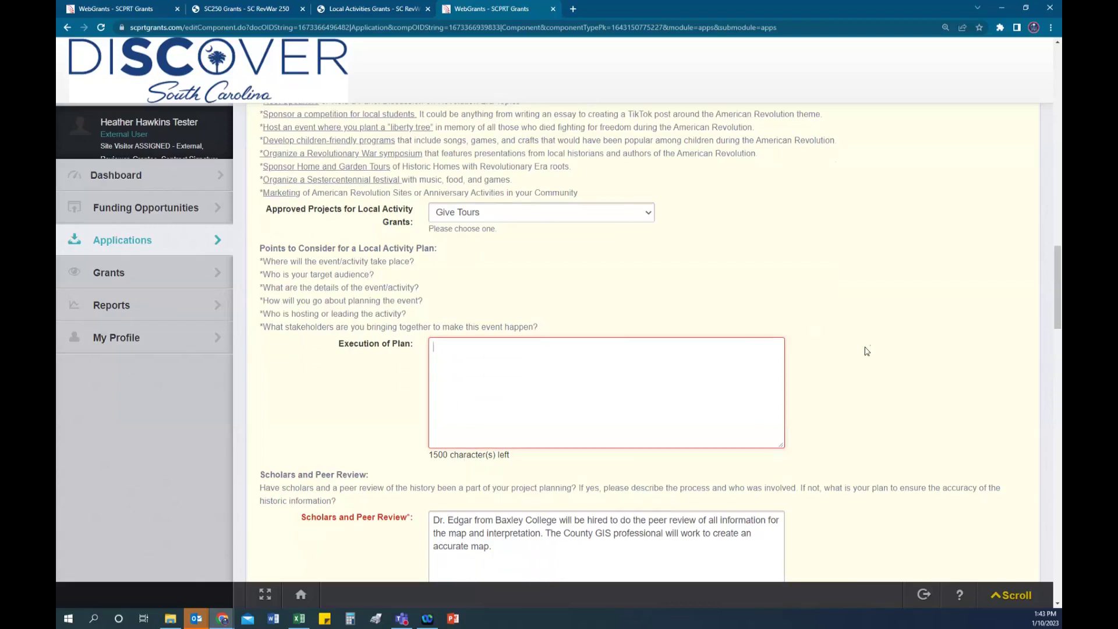
scroll(863, 347, down, 1)
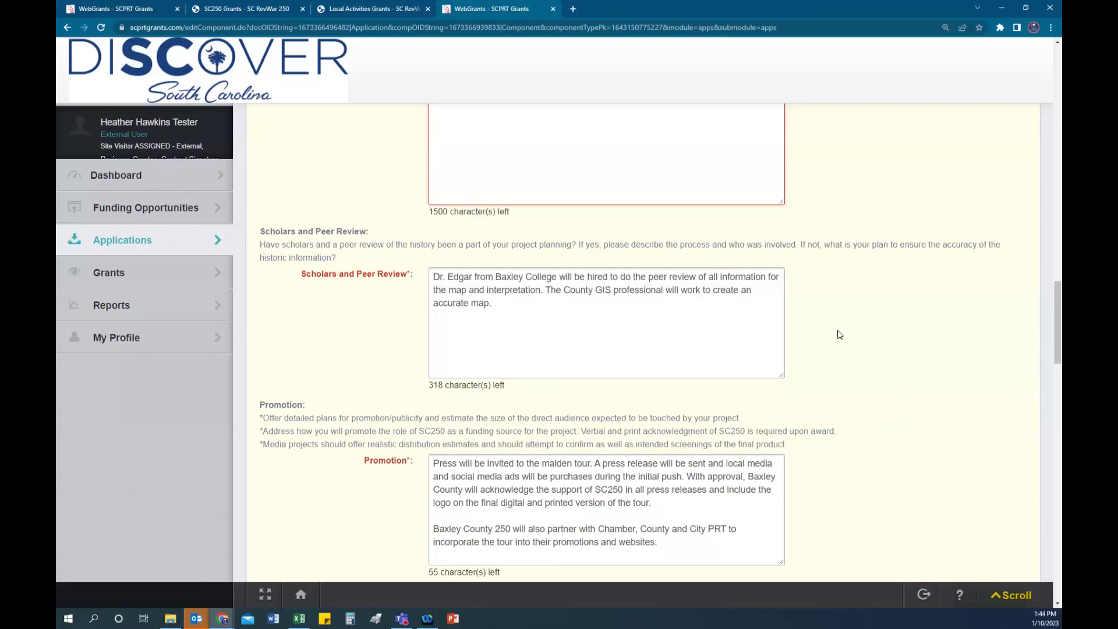
scroll(865, 331, down, 2)
scroll(865, 331, down, 1)
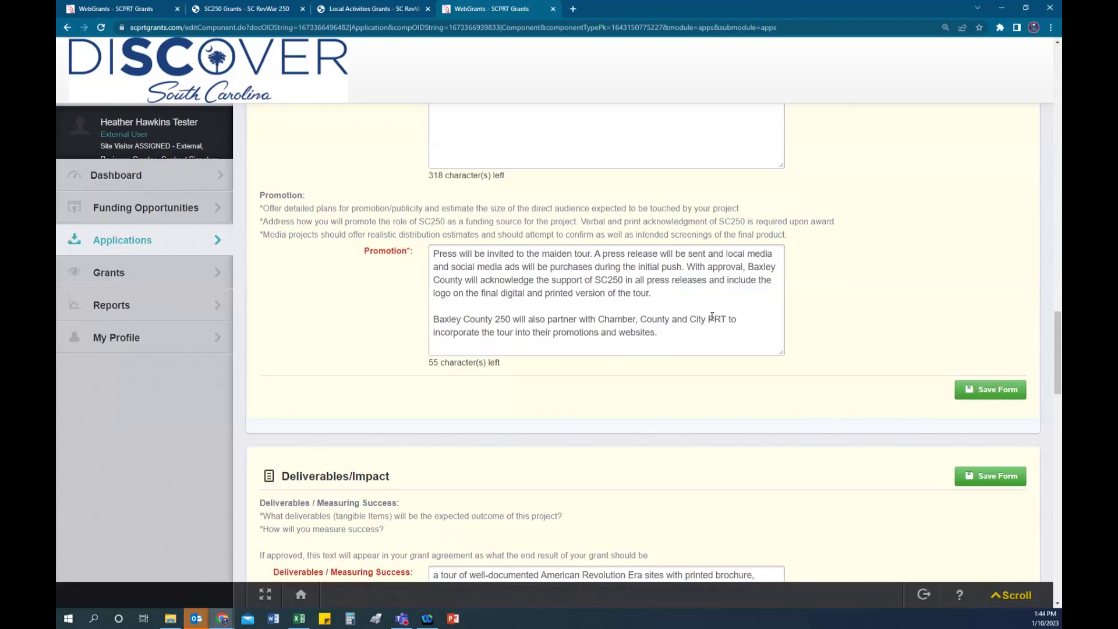
scroll(711, 316, down, 1)
scroll(711, 320, up, 1)
scroll(689, 333, down, 1)
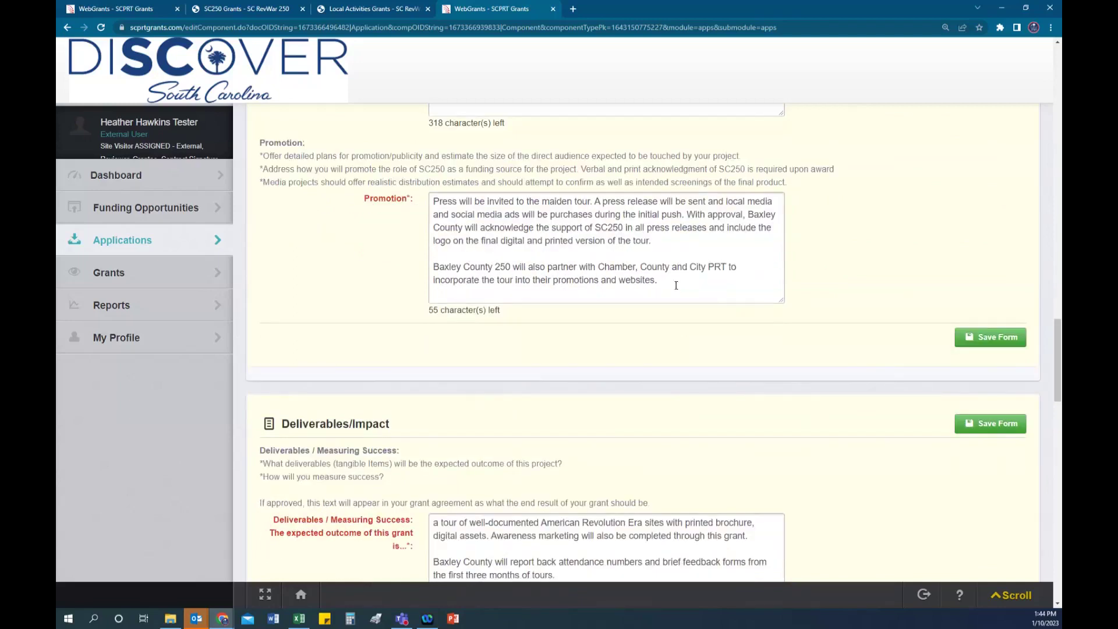
scroll(593, 320, down, 1)
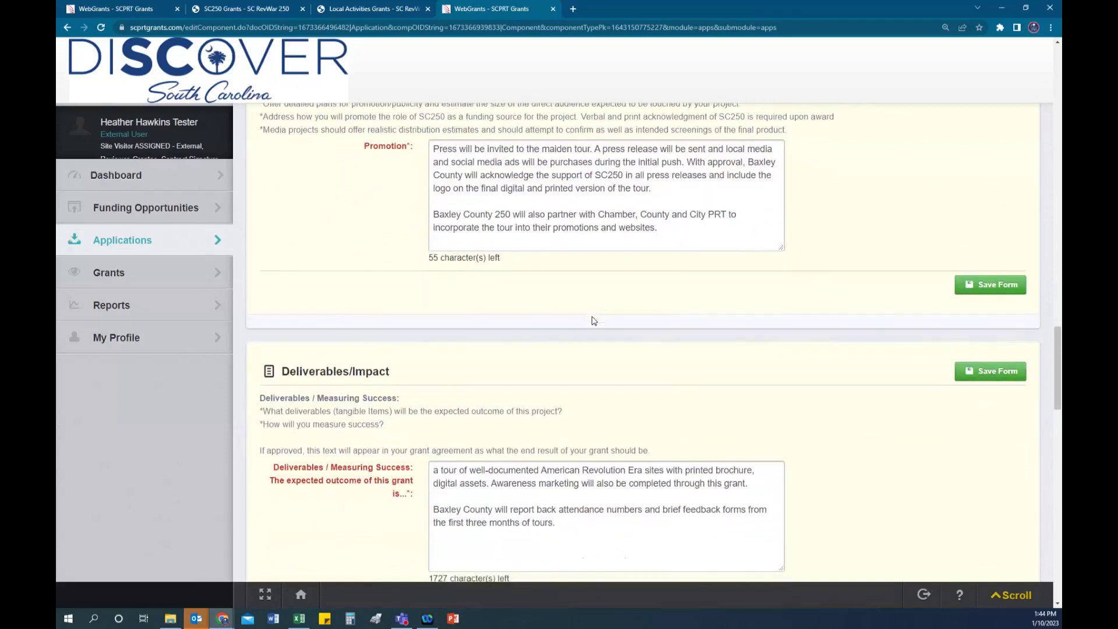
scroll(593, 321, down, 2)
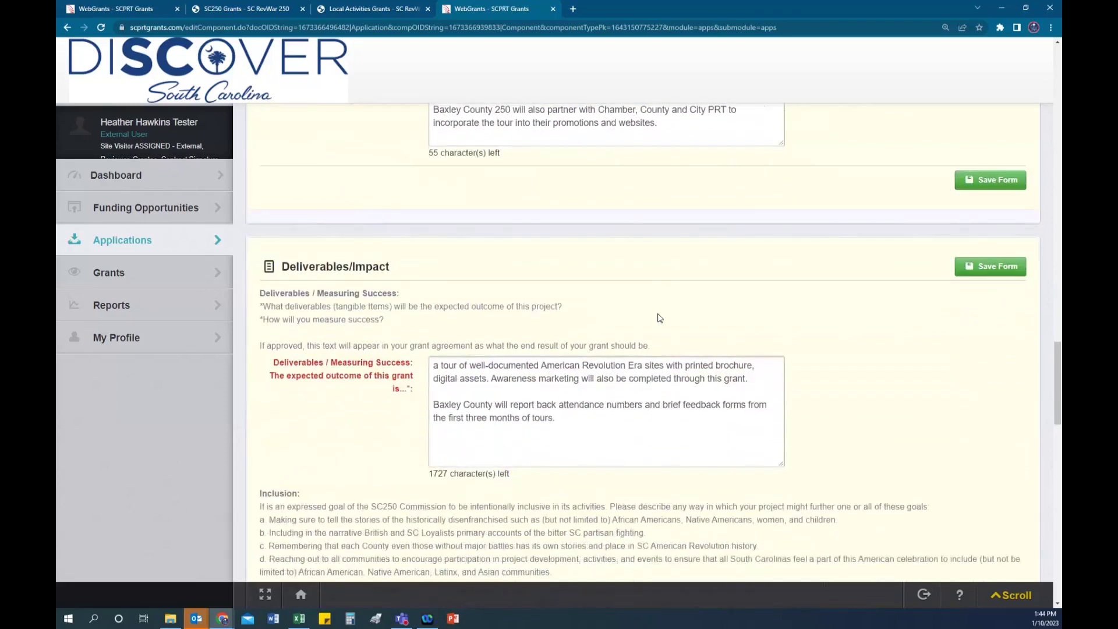
scroll(531, 283, down, 1)
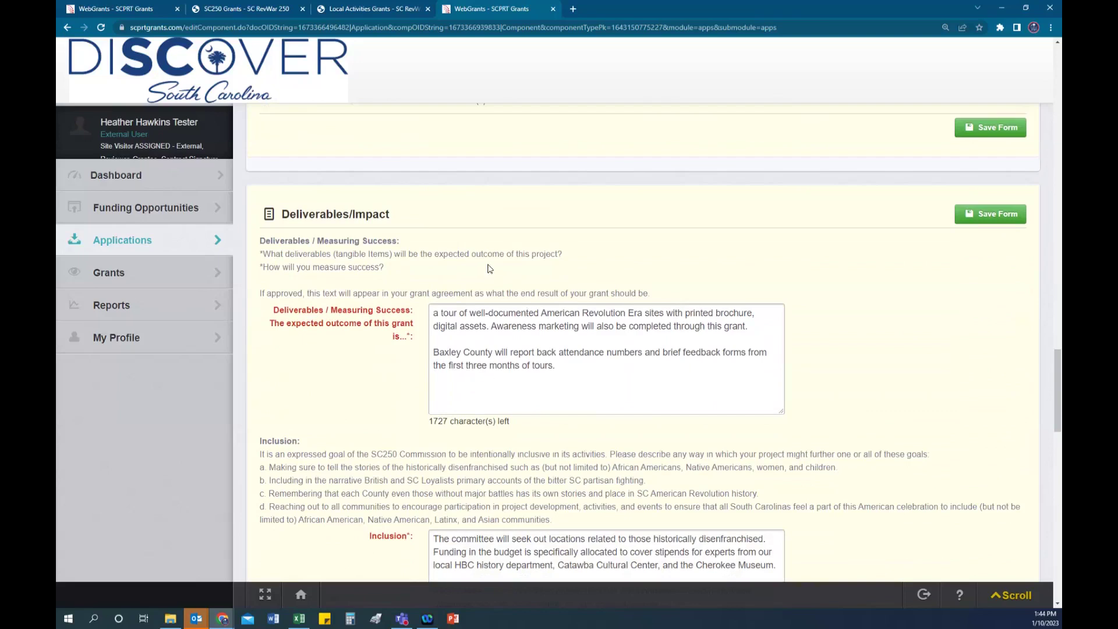
scroll(475, 263, down, 1)
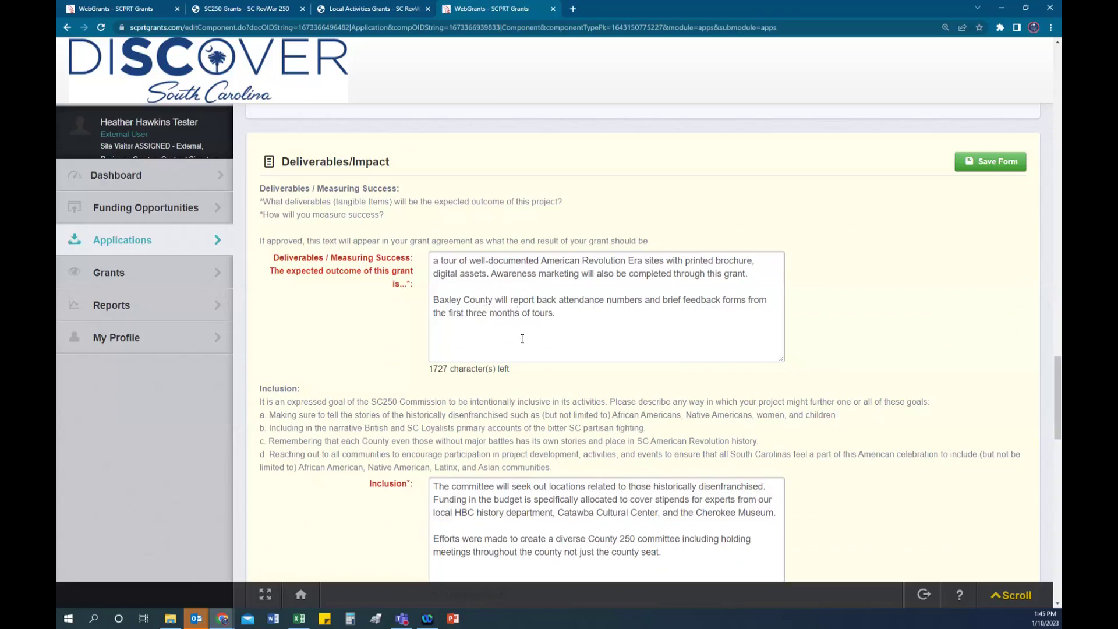
scroll(524, 340, down, 1)
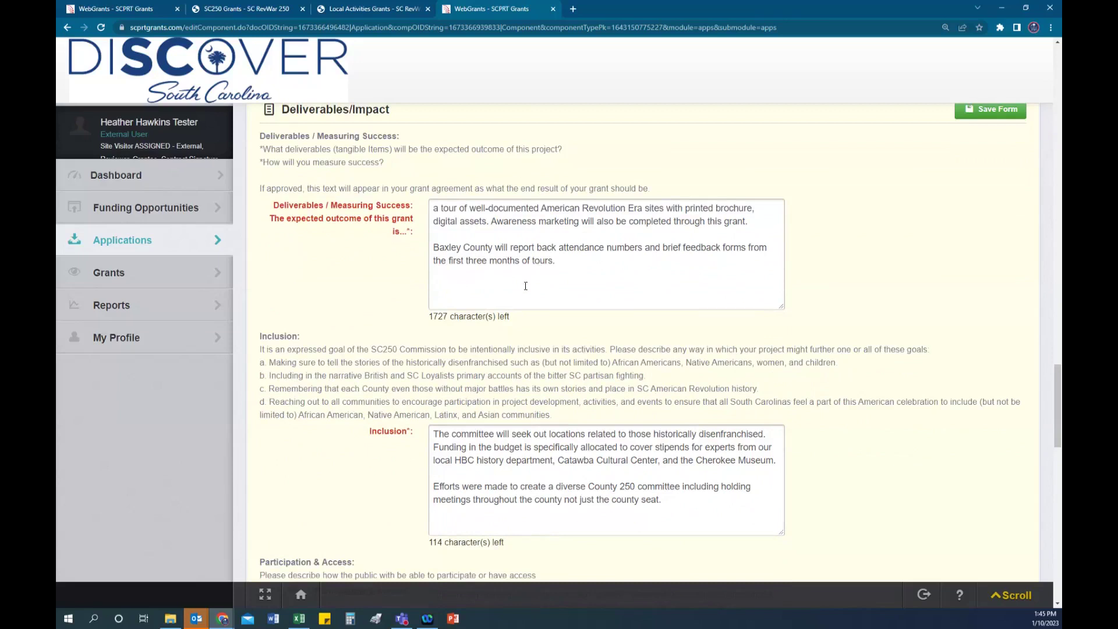
scroll(815, 314, down, 1)
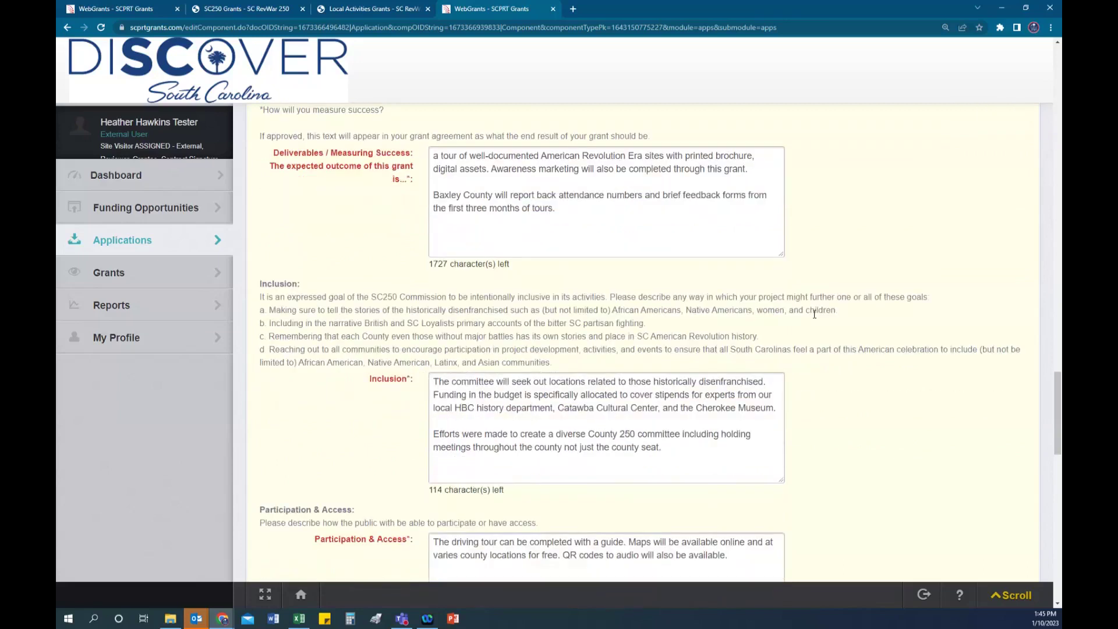
scroll(815, 315, down, 2)
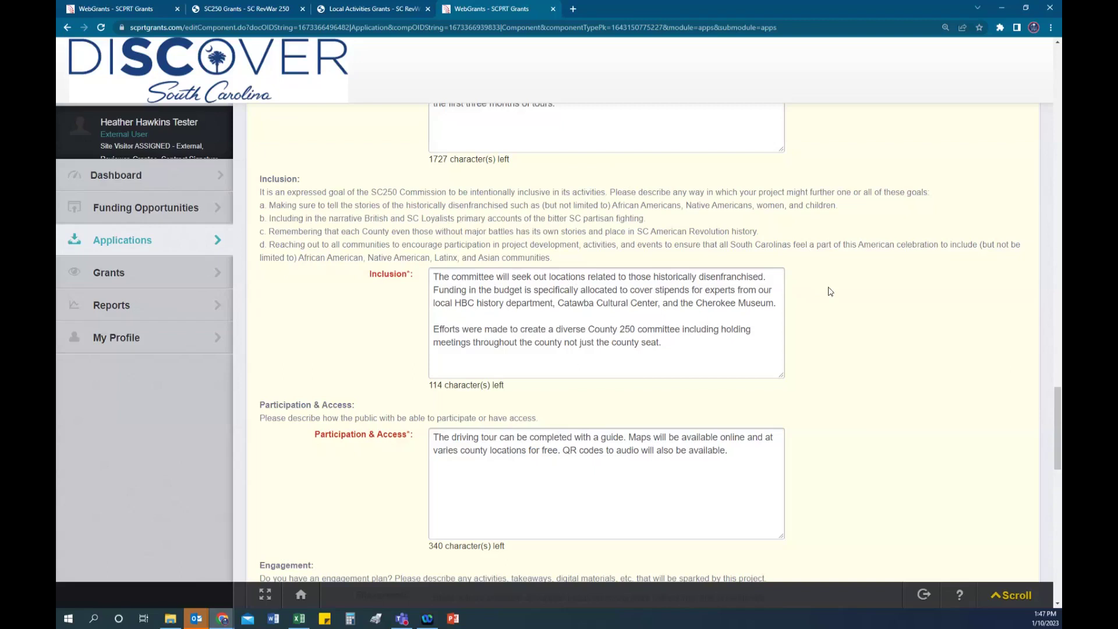
scroll(832, 292, down, 2)
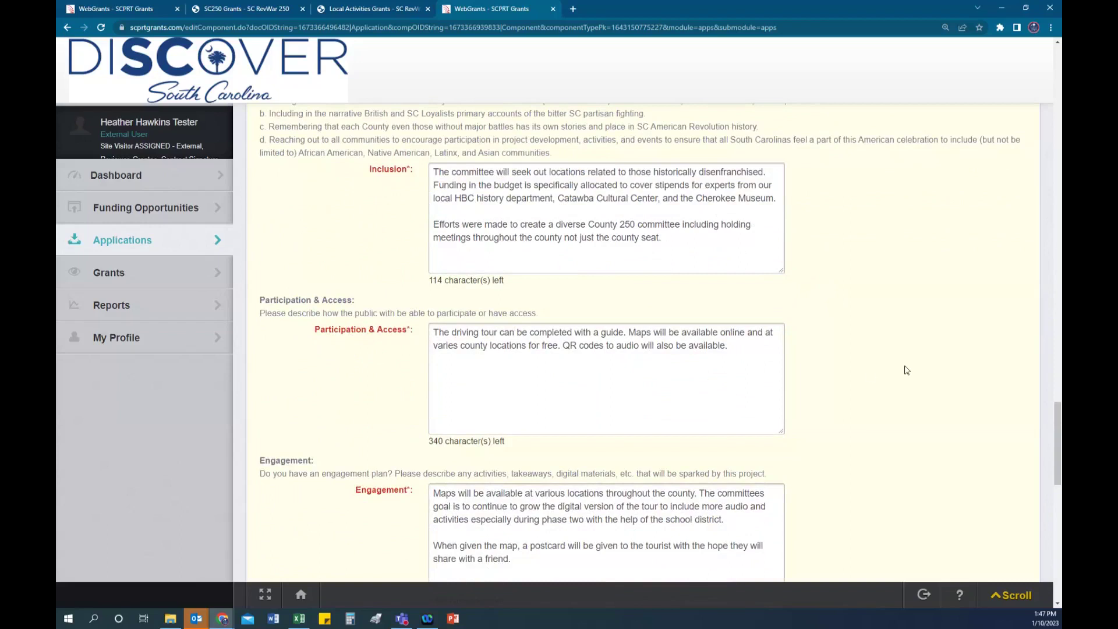
scroll(906, 369, down, 2)
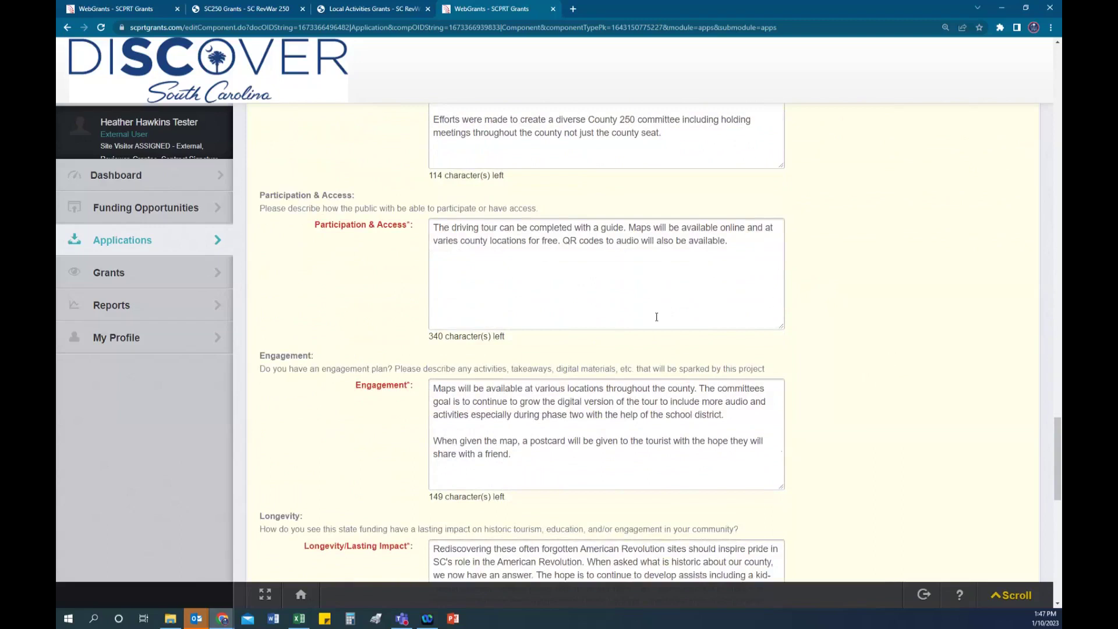
scroll(783, 354, down, 2)
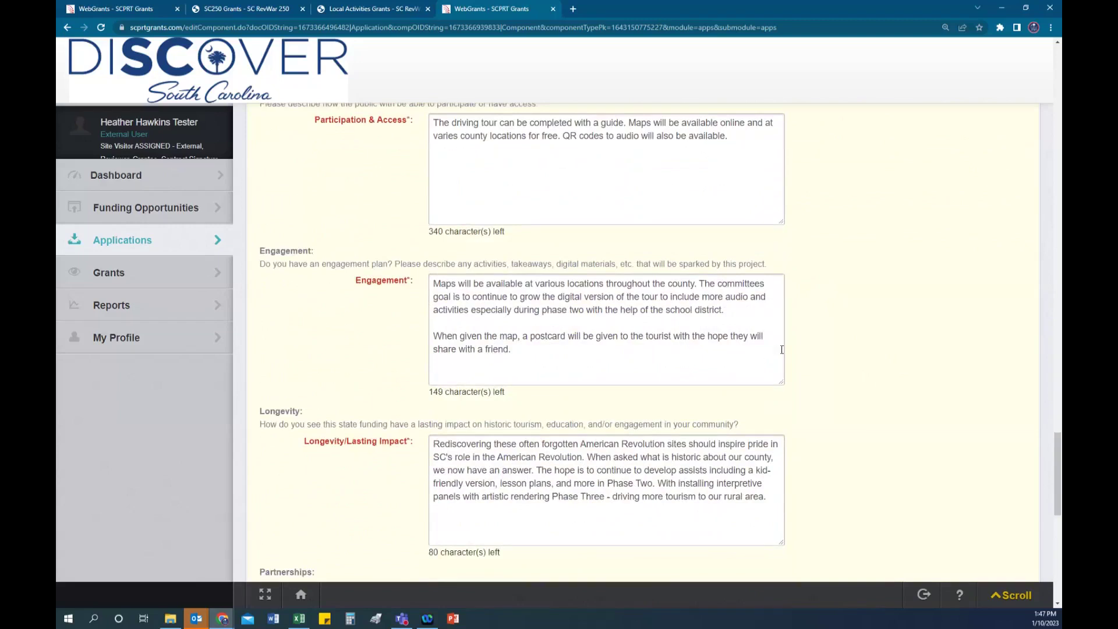
scroll(782, 350, up, 1)
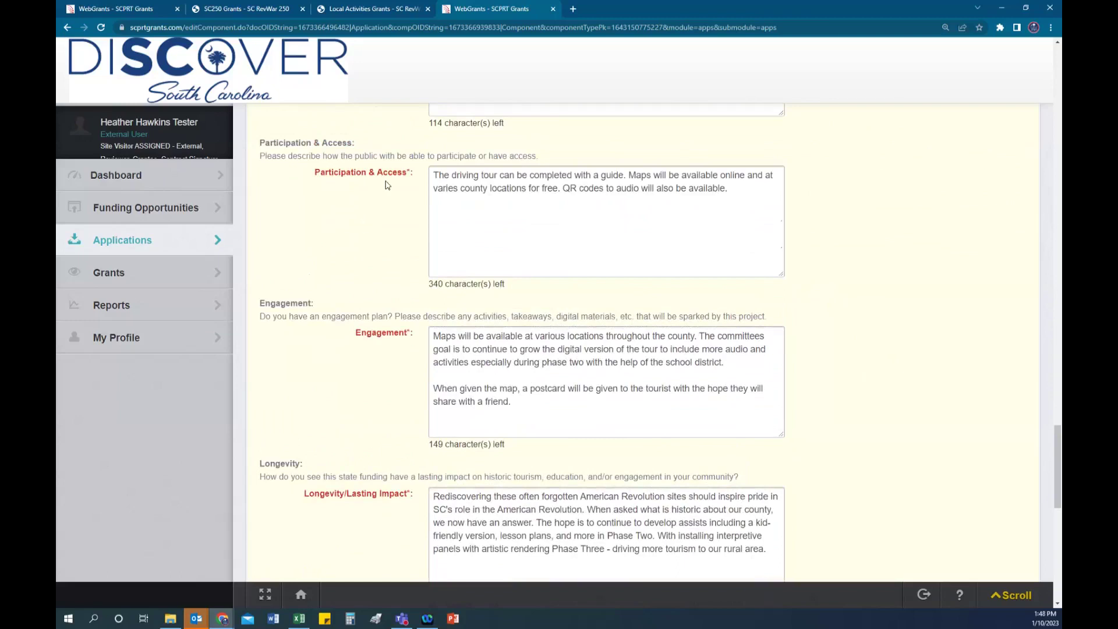
scroll(359, 279, down, 2)
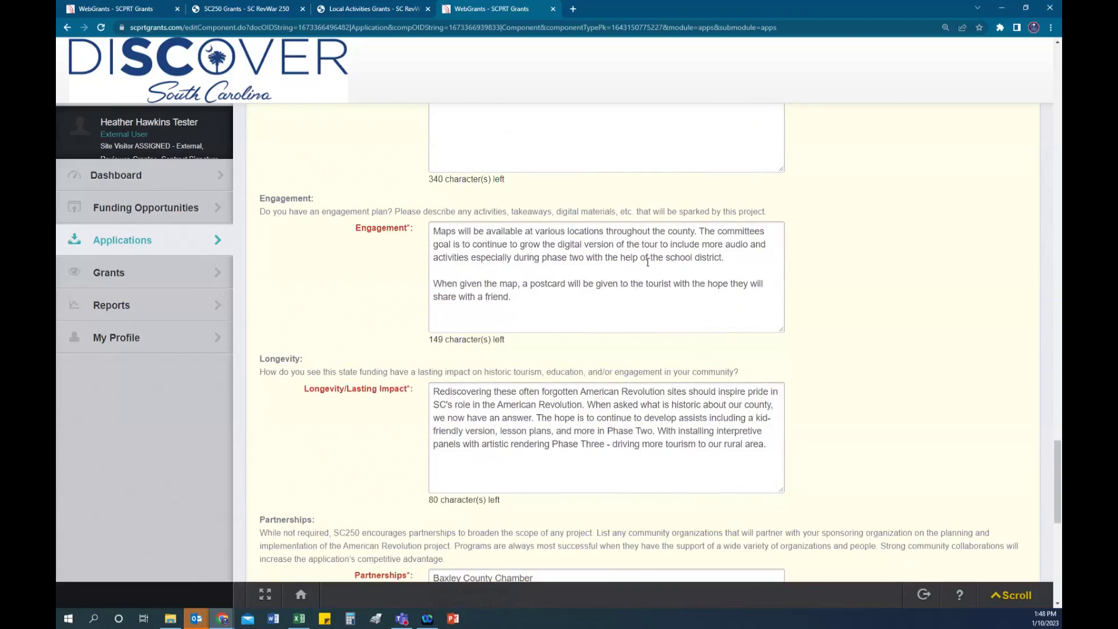
scroll(720, 237, down, 1)
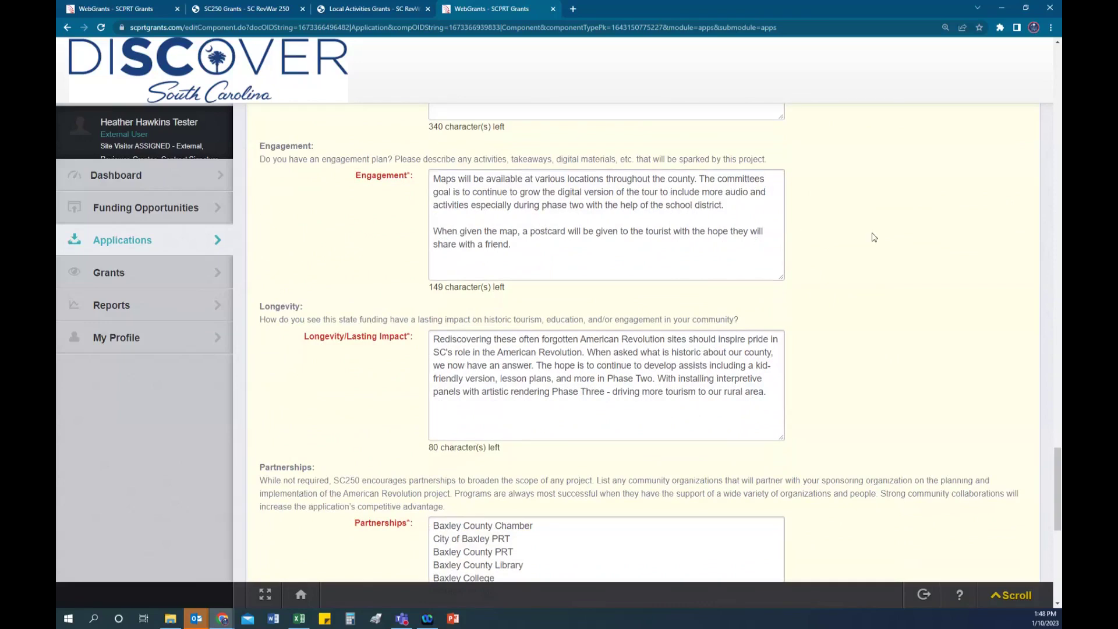
scroll(874, 237, down, 3)
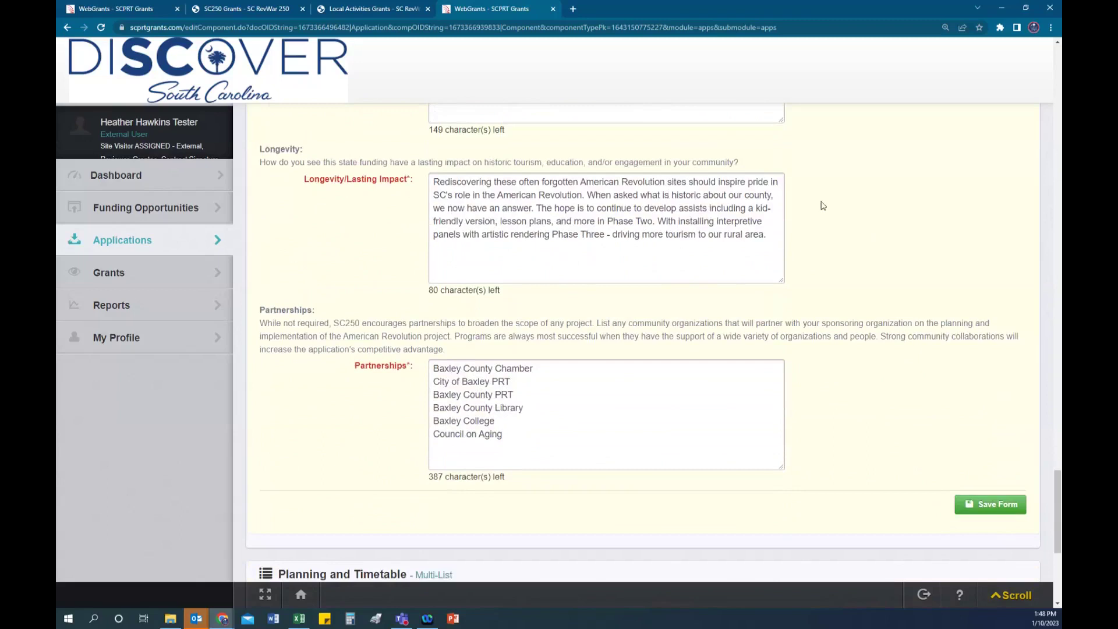
scroll(855, 205, up, 15)
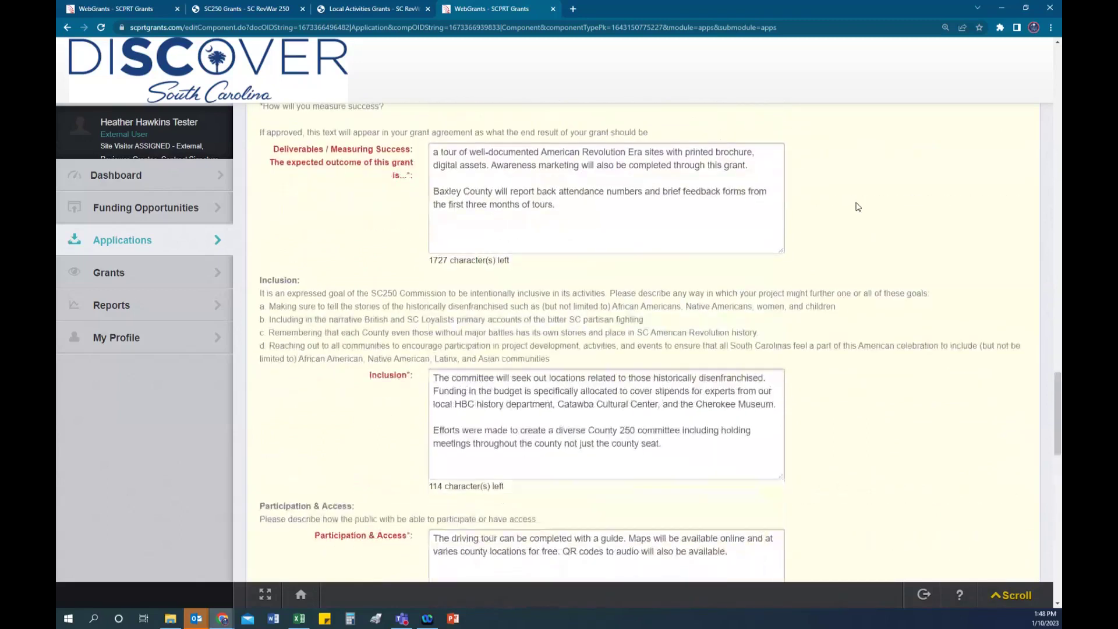
scroll(856, 207, up, 1)
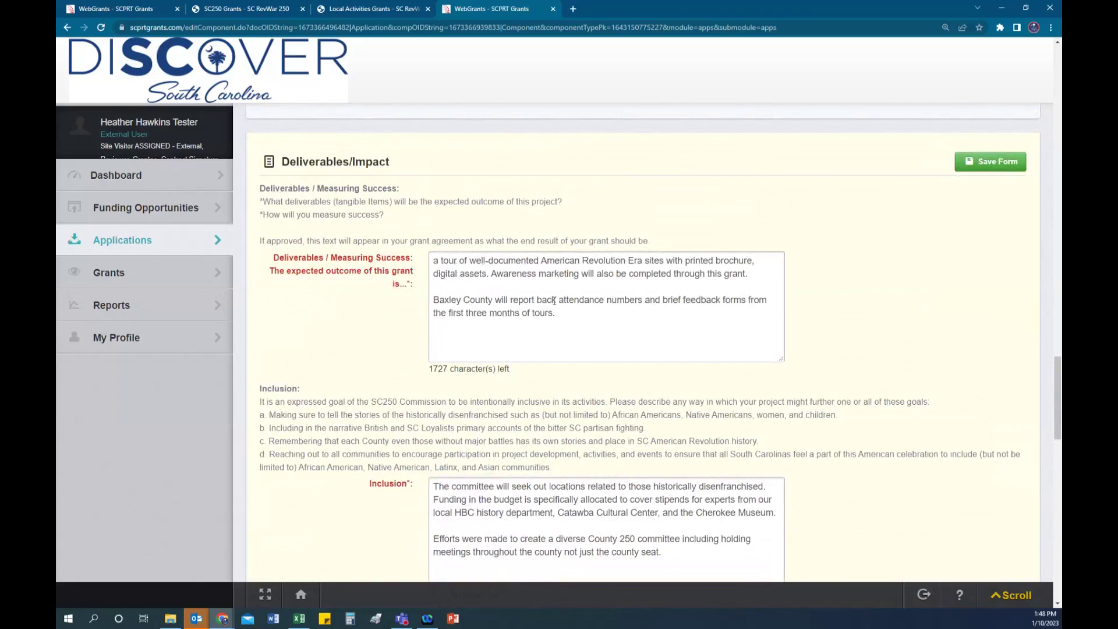
scroll(554, 300, down, 12)
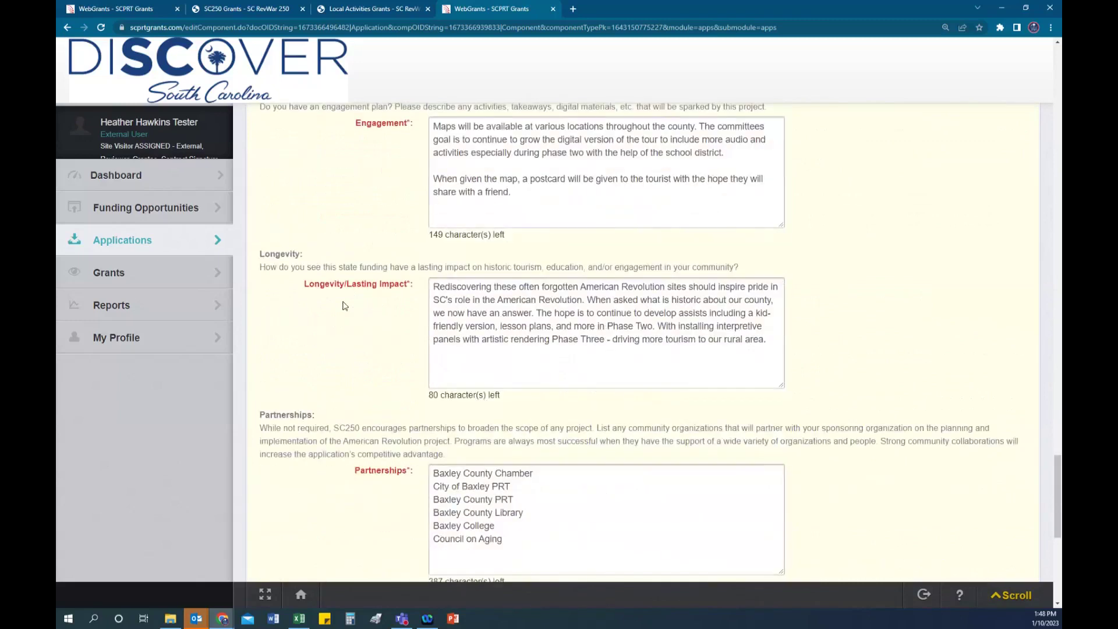
scroll(468, 303, down, 1)
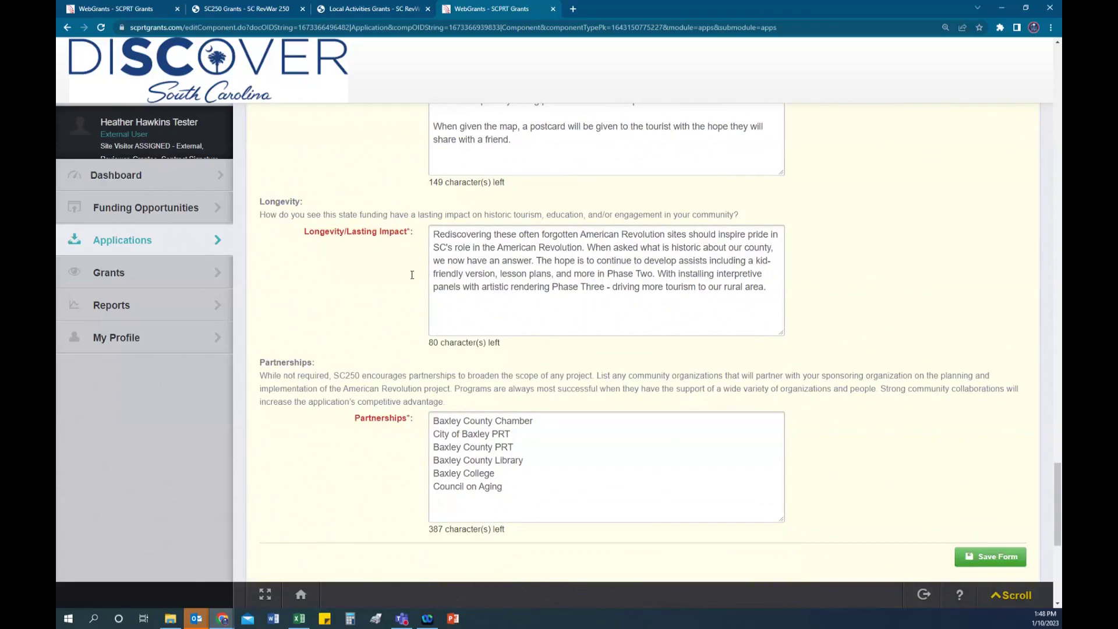
scroll(764, 364, down, 2)
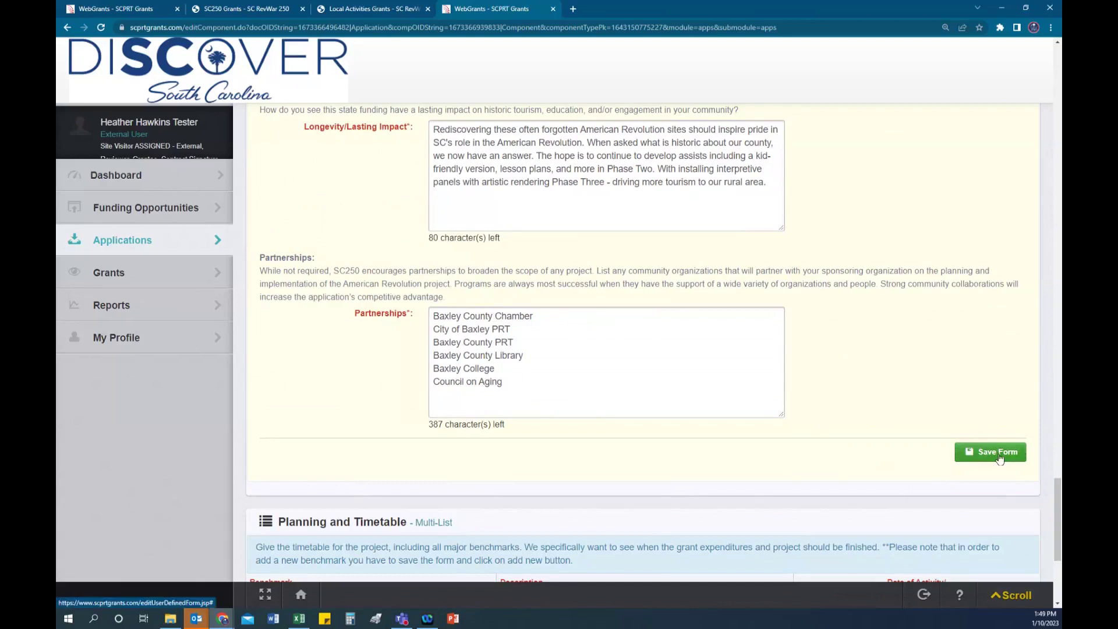
scroll(408, 336, down, 3)
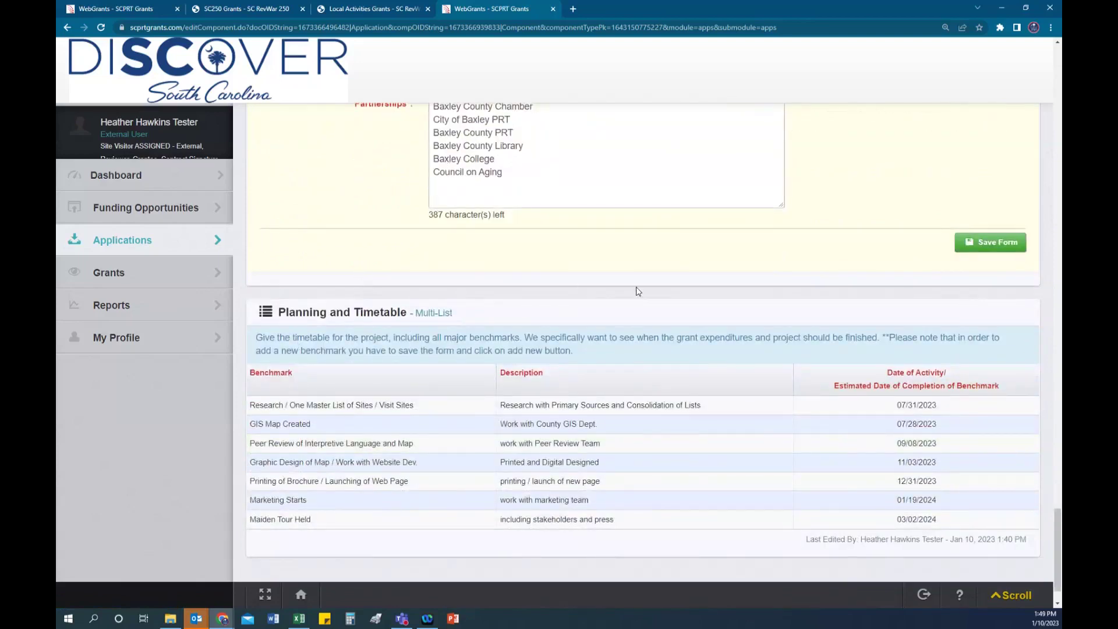
Step: Save the Deliverables/Impact answers and return to the Execution of Plan question
click(993, 247)
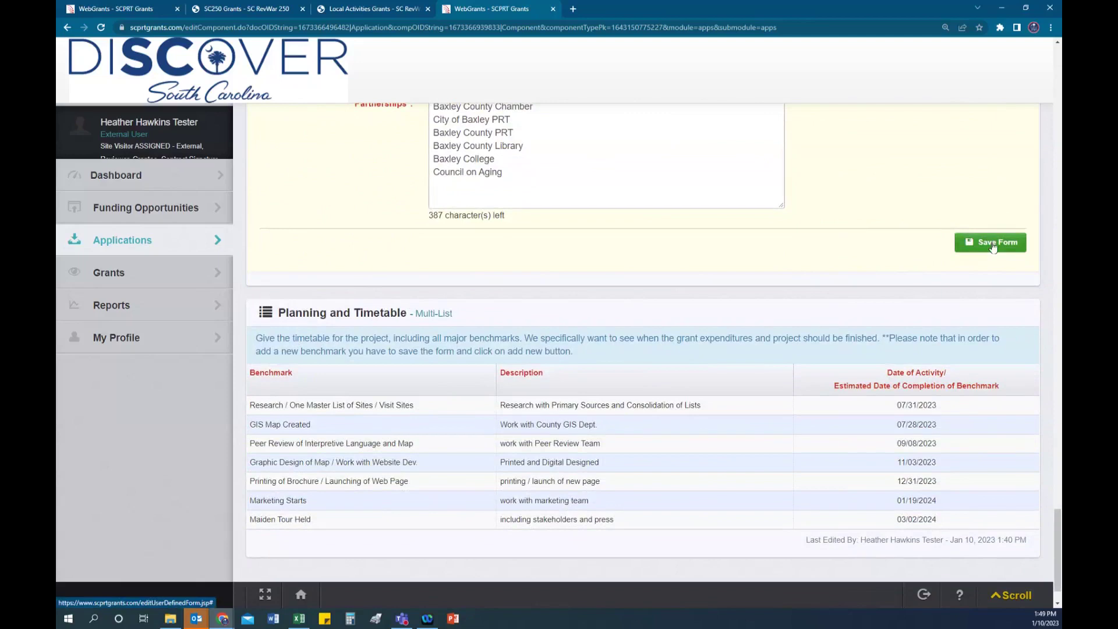
click(993, 247)
scroll(897, 261, up, 3)
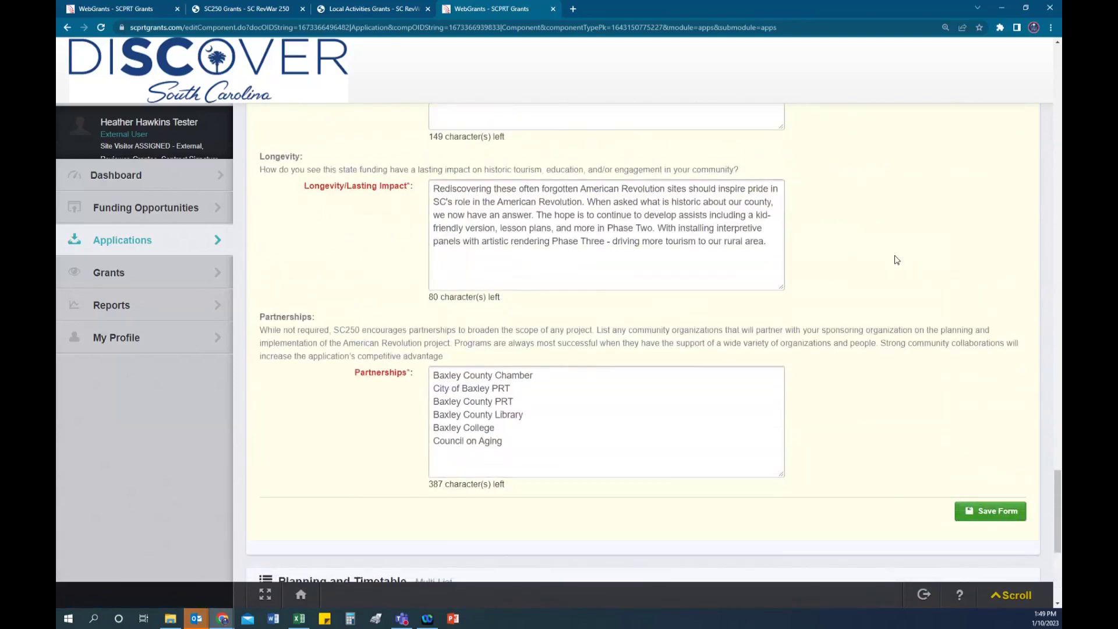
scroll(897, 260, up, 8)
scroll(896, 260, up, 10)
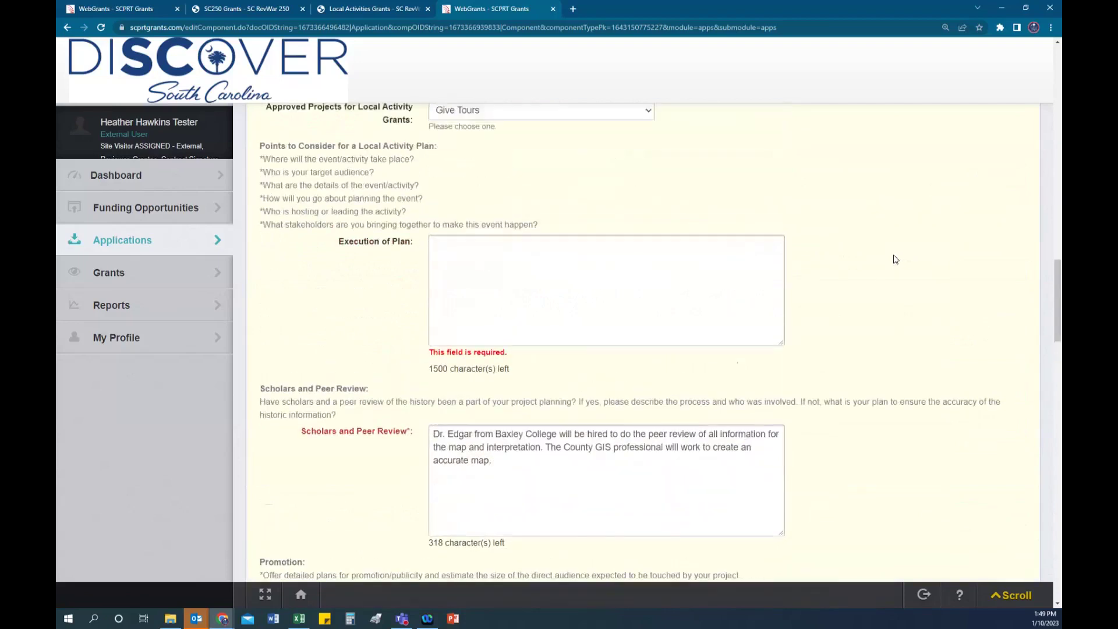
Step: Type 'test' as the Execution of Plan answer and save the Narrative
click(454, 355)
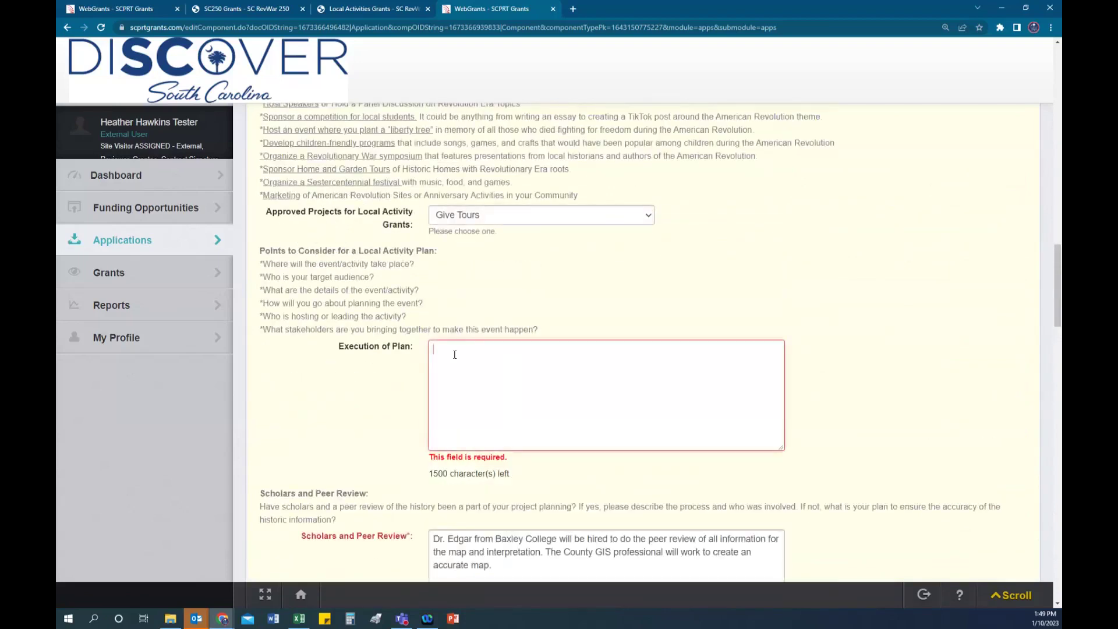
text(test)
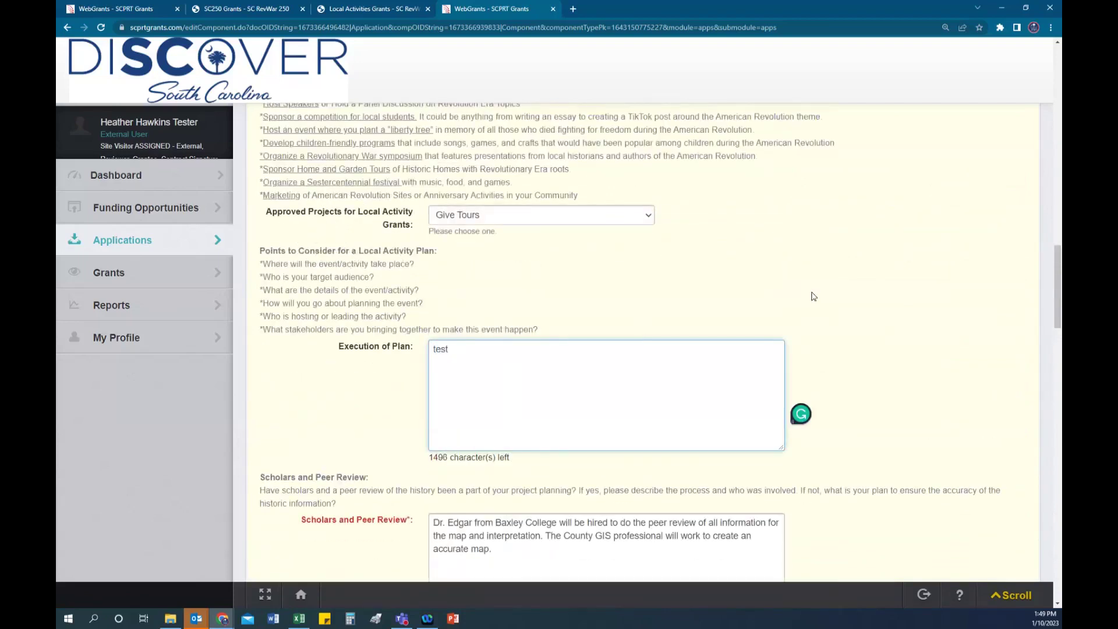
scroll(813, 296, up, 8)
scroll(813, 296, up, 15)
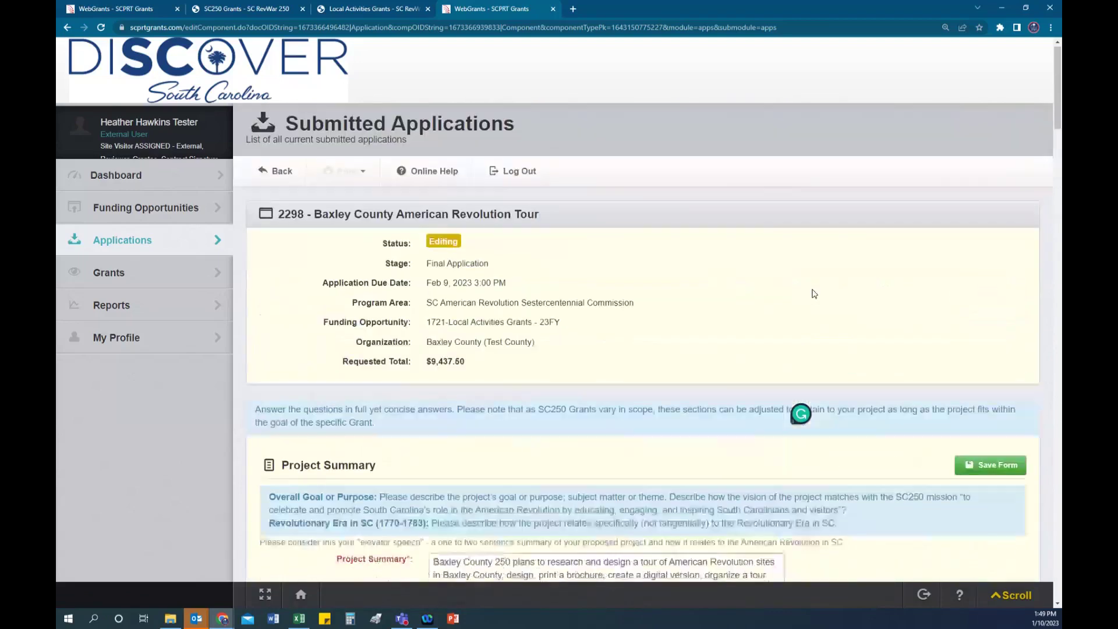
scroll(814, 294, down, 20)
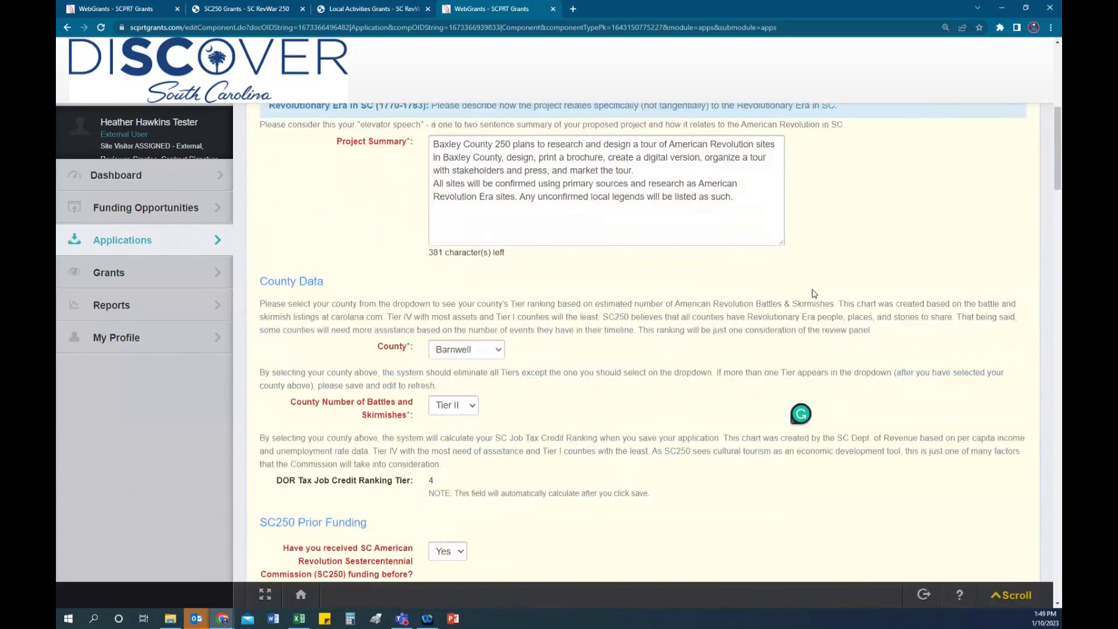
scroll(814, 292, down, 12)
click(983, 296)
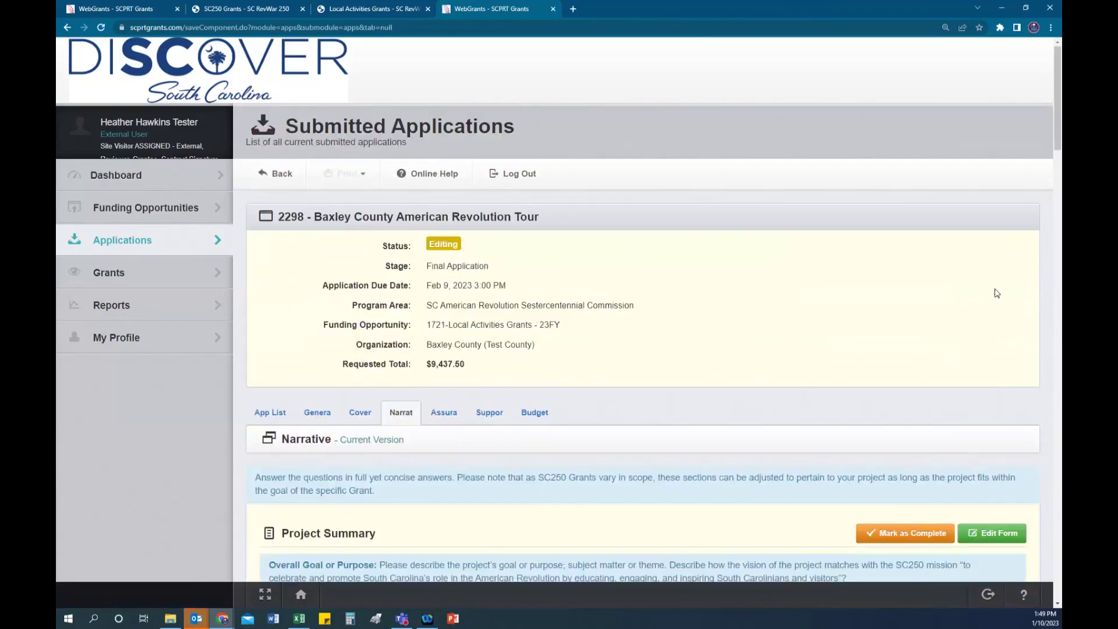
Step: Scroll the Narrative past the Promotion and Deliverables/Impact answers to the Planning and Timetable table
scroll(727, 348, down, 20)
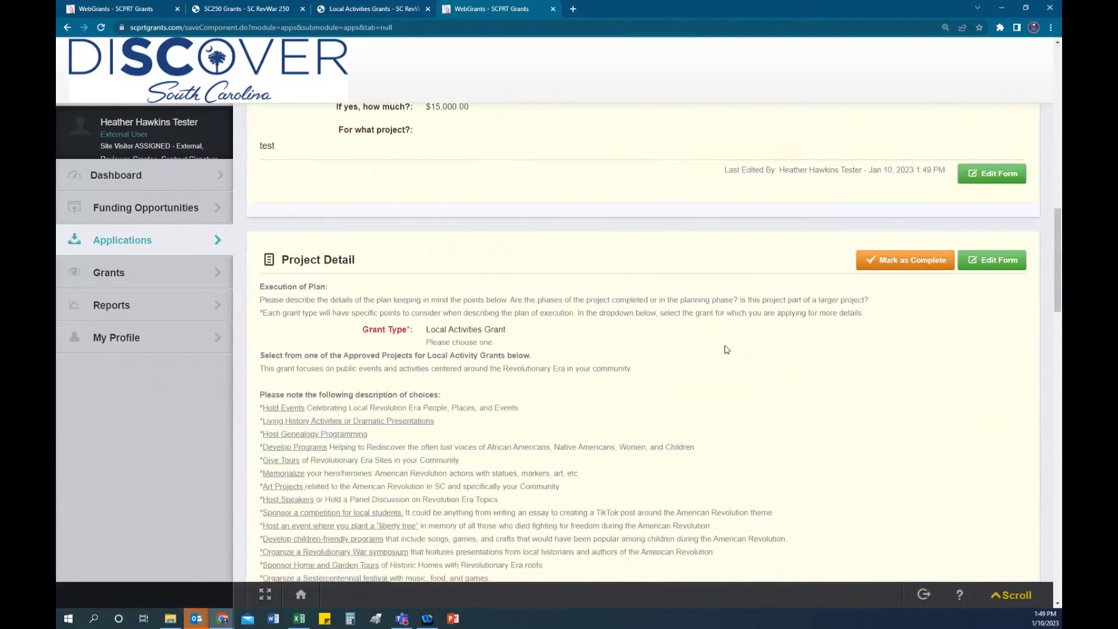
scroll(727, 350, down, 15)
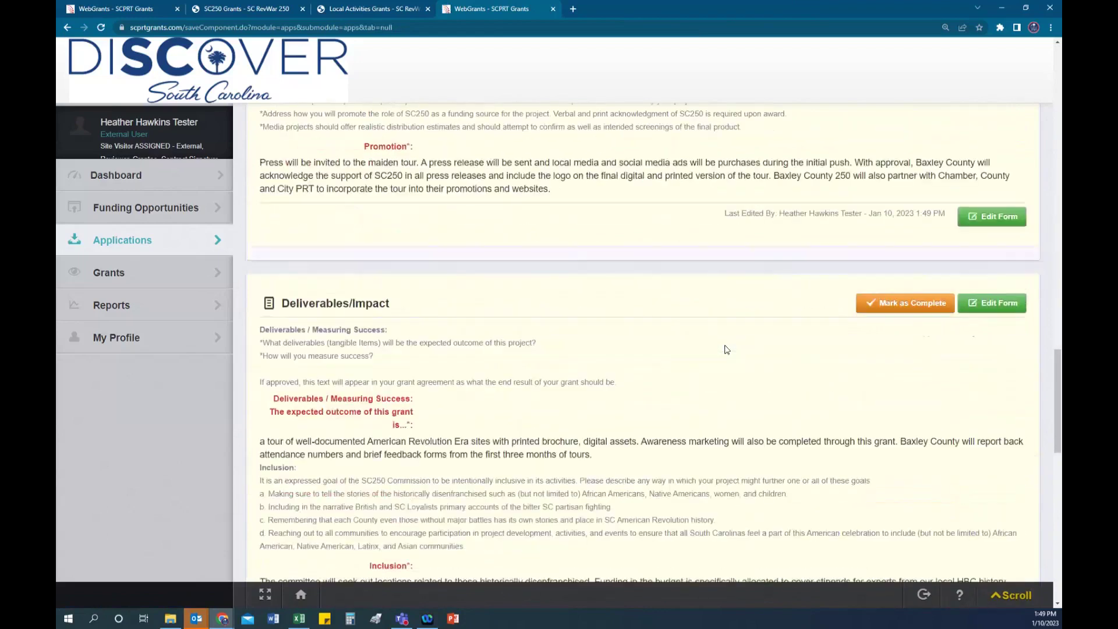
scroll(727, 350, down, 15)
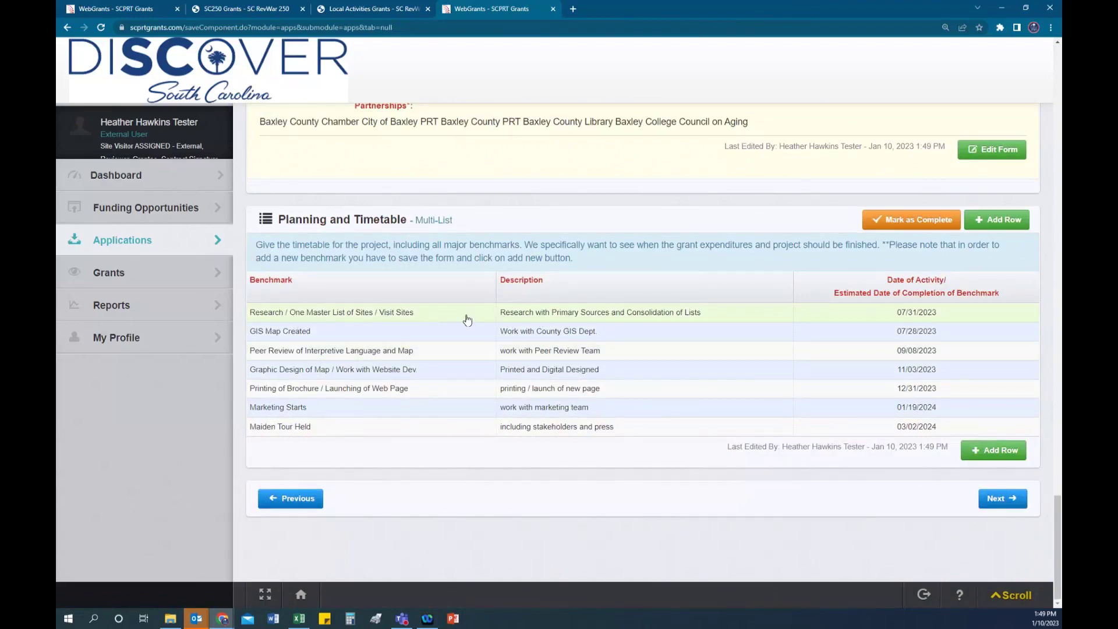
Step: Delete the first timetable row, 'Research / One Master List of Sites / Visit Sites', confirming the deletion
click(444, 320)
click(894, 434)
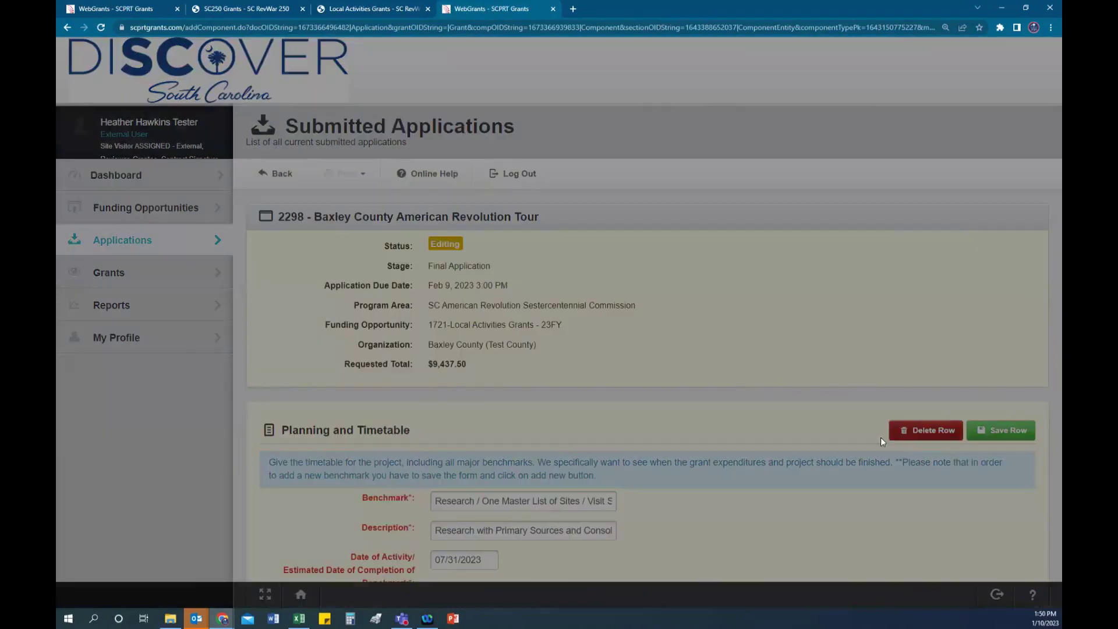
click(714, 363)
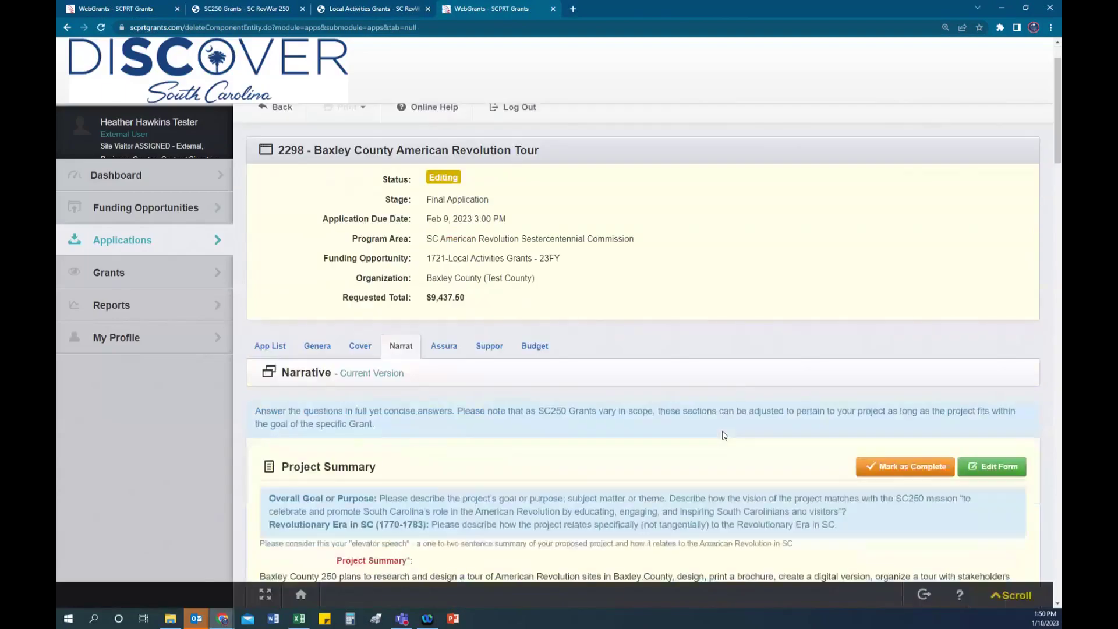
scroll(724, 436, down, 15)
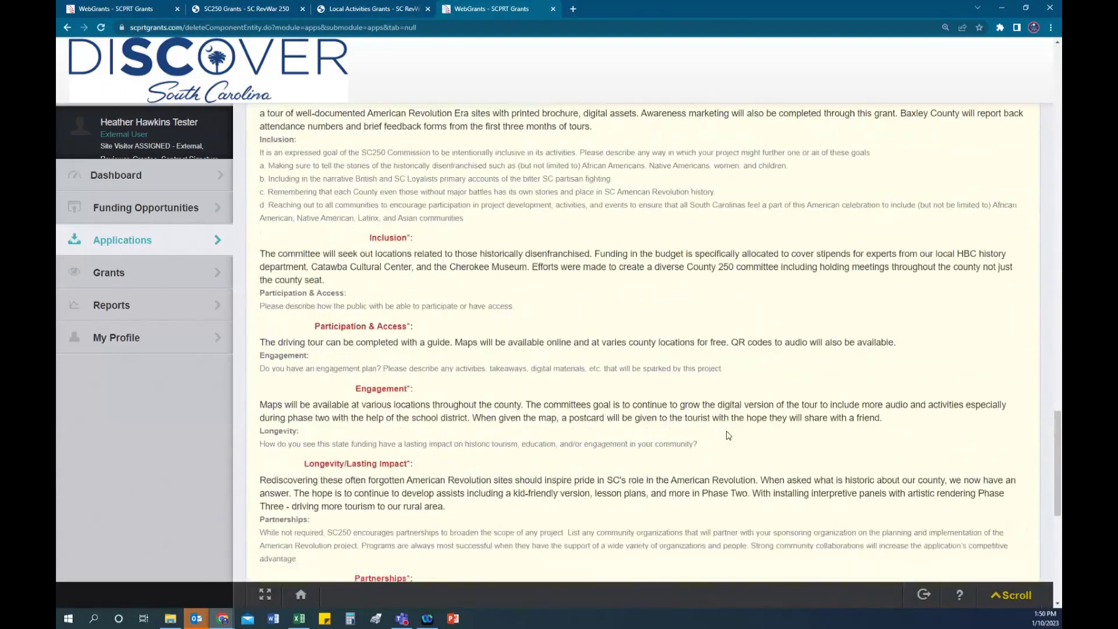
scroll(727, 435, down, 8)
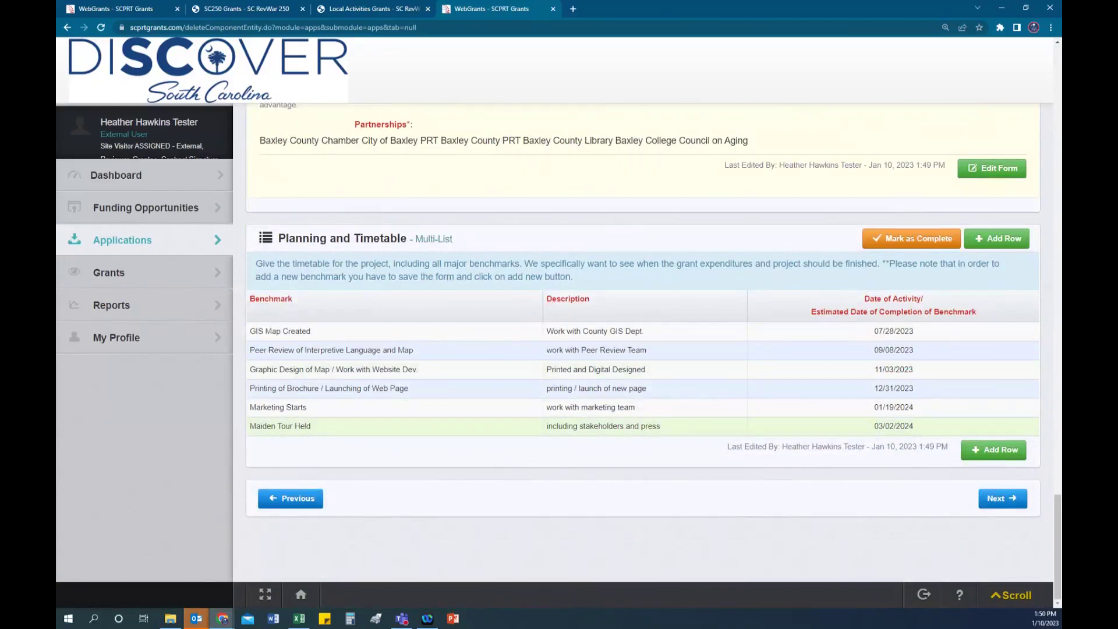
Step: Add a benchmark row 'Documentation of Review Matrix' described as 'report tour numbers and survey results'
click(1008, 239)
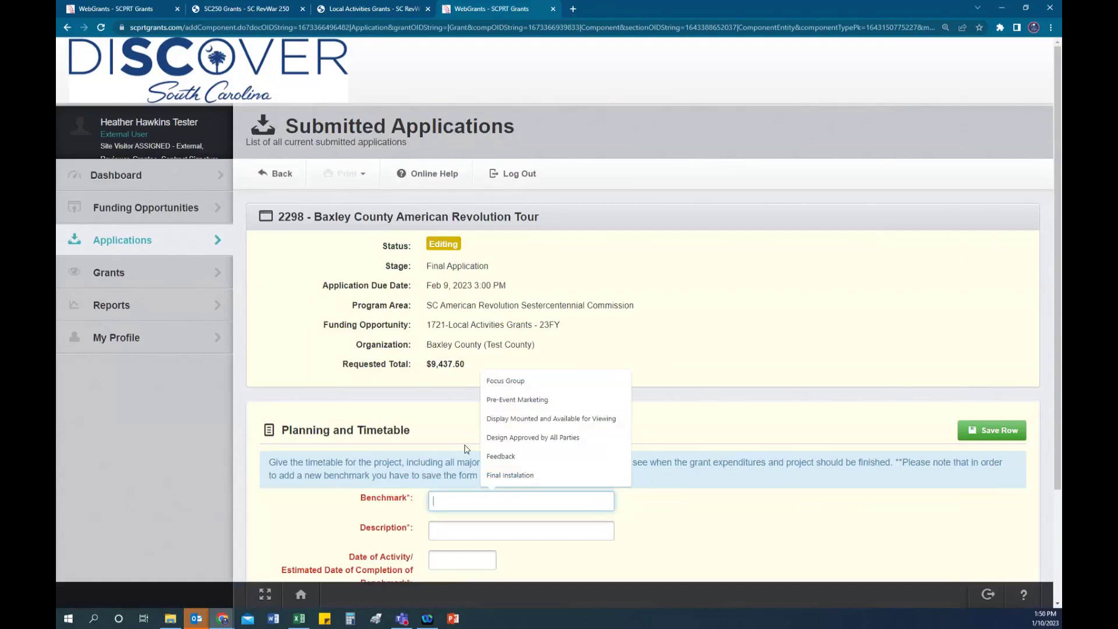
text(Documentation of Review and)
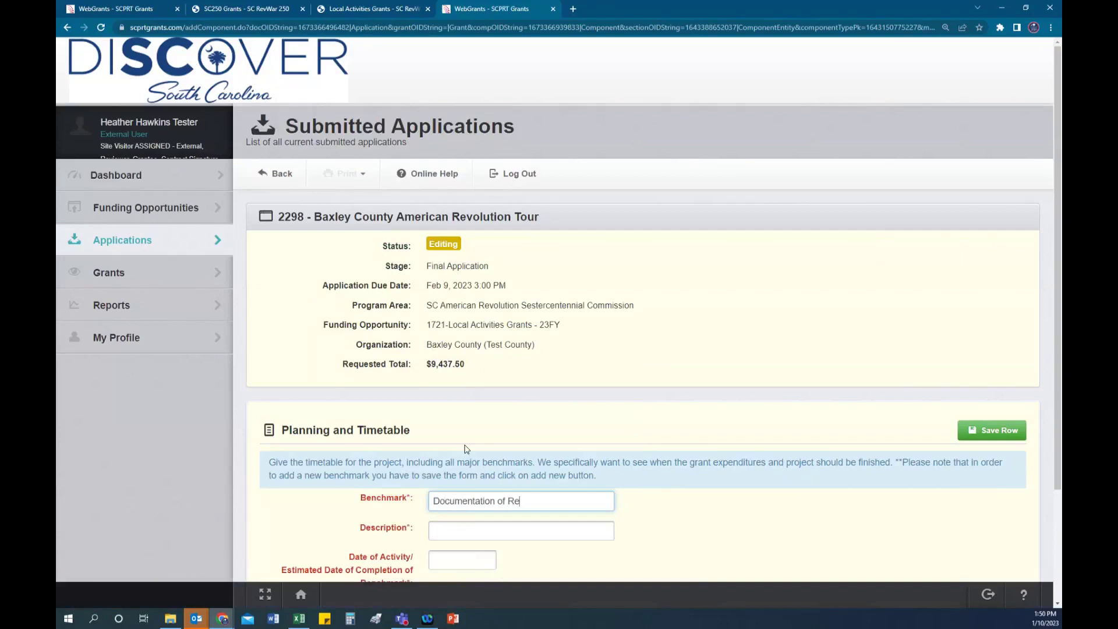
key(BackSpace)
key(BackSpace)
key(BackSpace)
key(BackSpace)
text(Matric)
click(513, 531)
text(report tour numbers and survey results)
Step: Set the benchmark's completion date to 05/15/2024 and save the row
scroll(564, 473, down, 3)
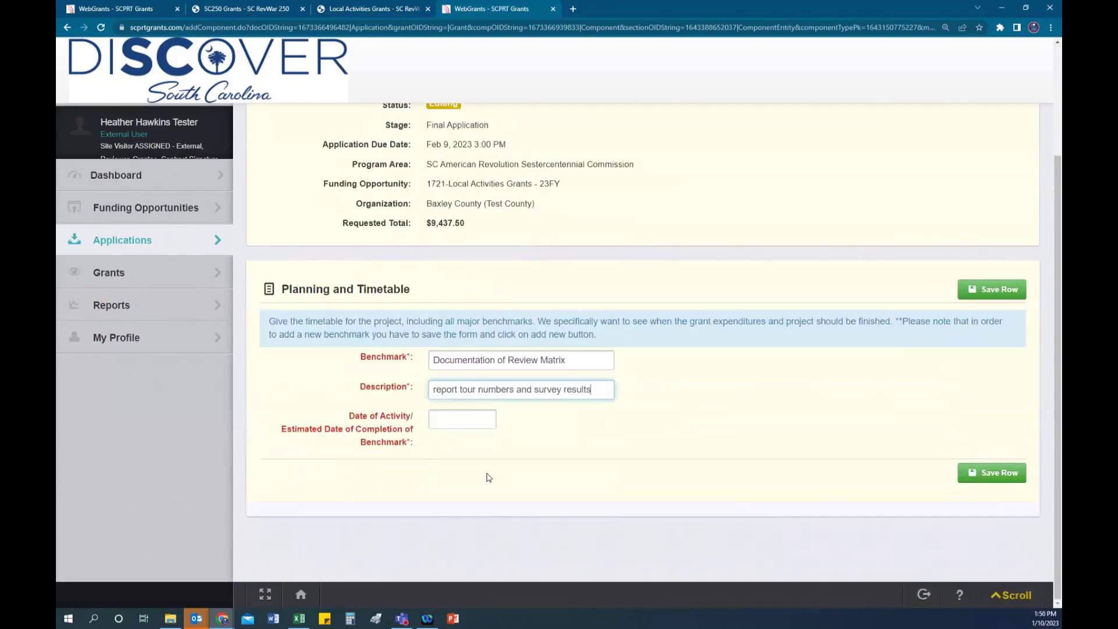
click(465, 421)
click(563, 443)
click(563, 443)
click(563, 444)
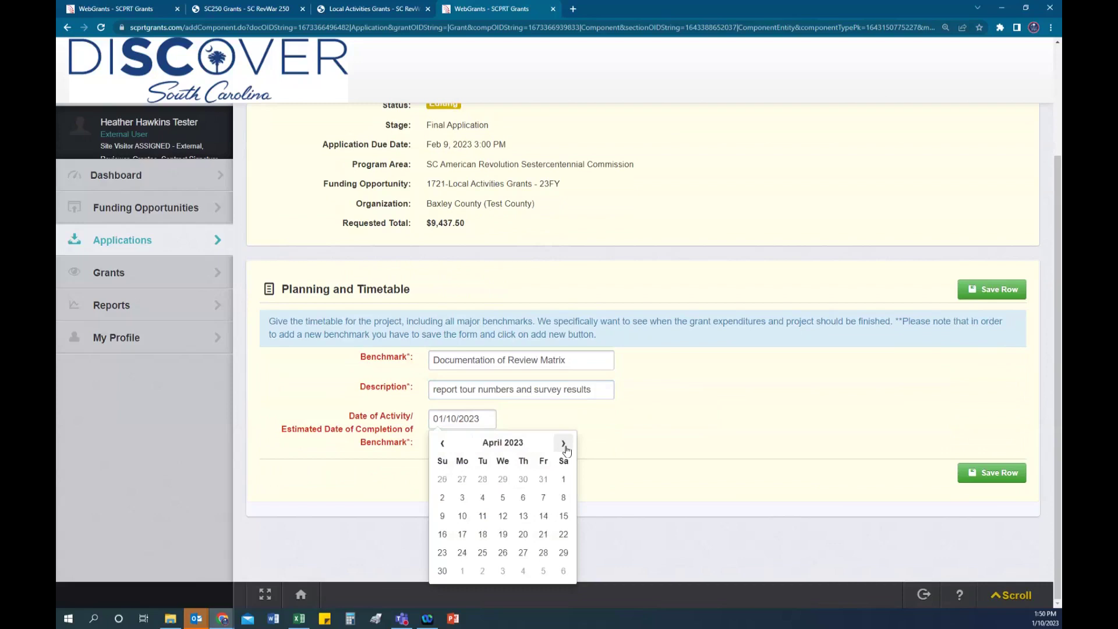
click(563, 443)
click(563, 443)
click(563, 443)
click(563, 444)
click(563, 443)
click(564, 444)
click(563, 443)
click(563, 443)
click(563, 443)
click(564, 443)
click(563, 443)
click(563, 443)
click(563, 444)
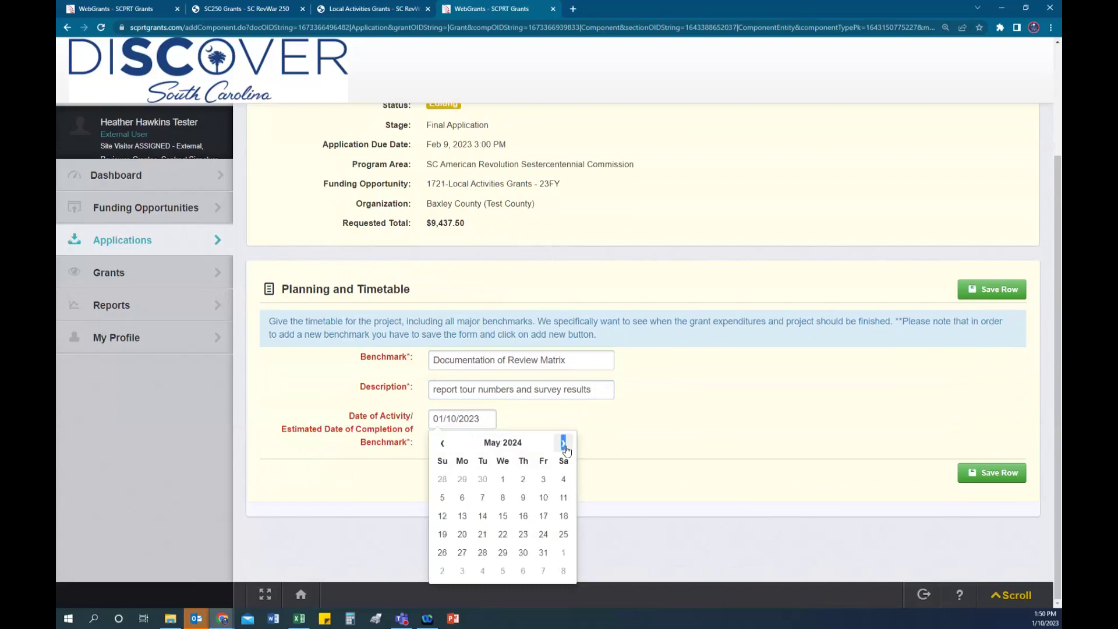
click(503, 516)
click(1010, 474)
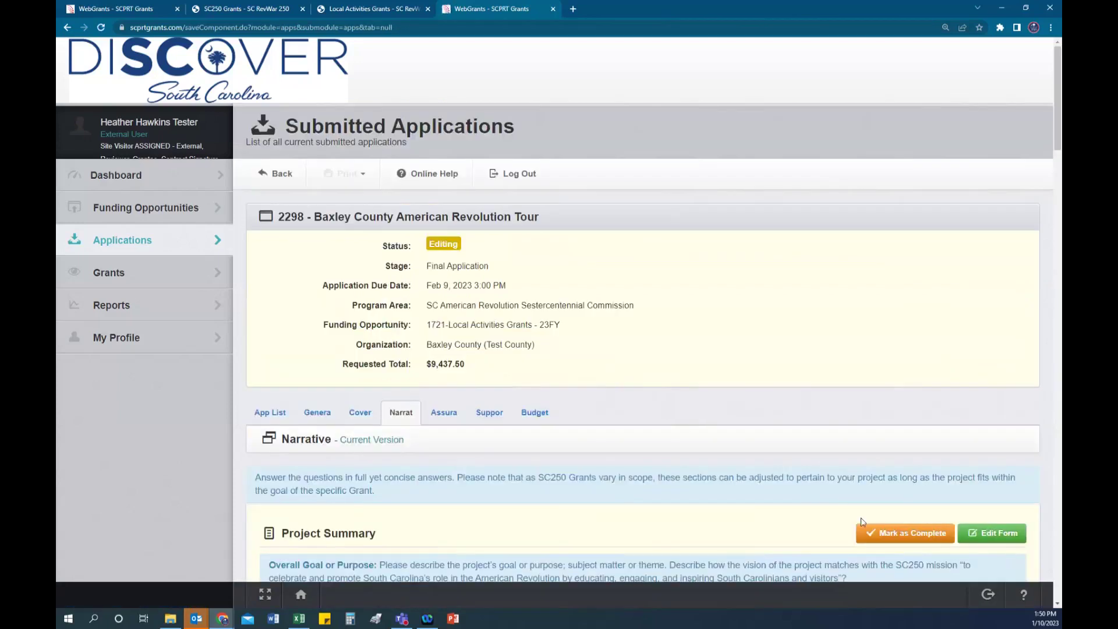
Step: Scroll down the Narrative tab toward its Mark as Complete control
scroll(788, 492, down, 20)
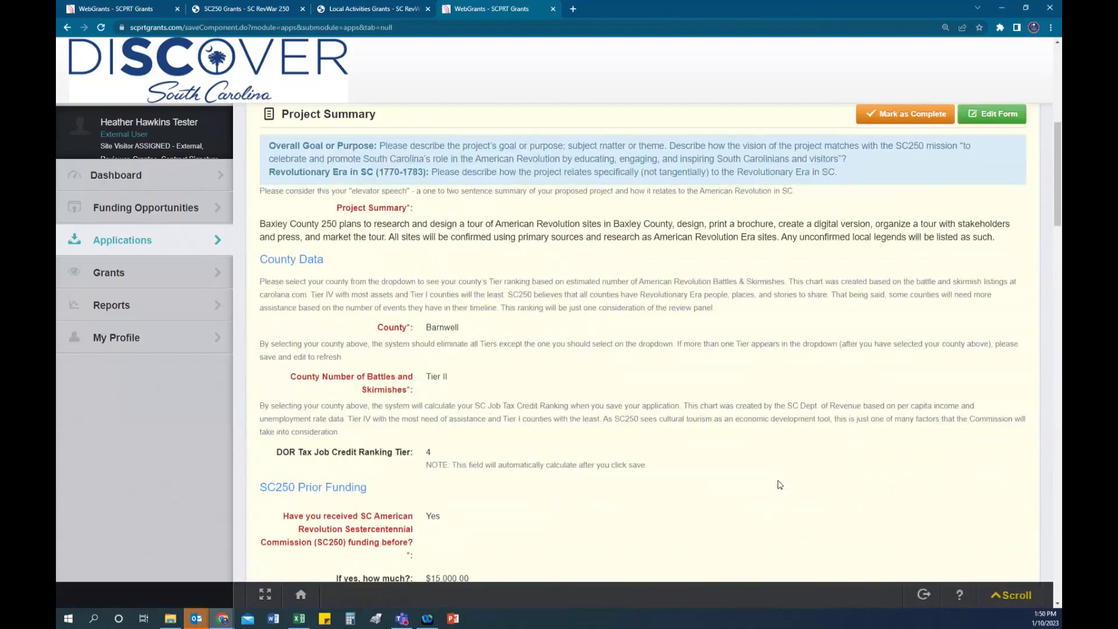
scroll(780, 481, down, 20)
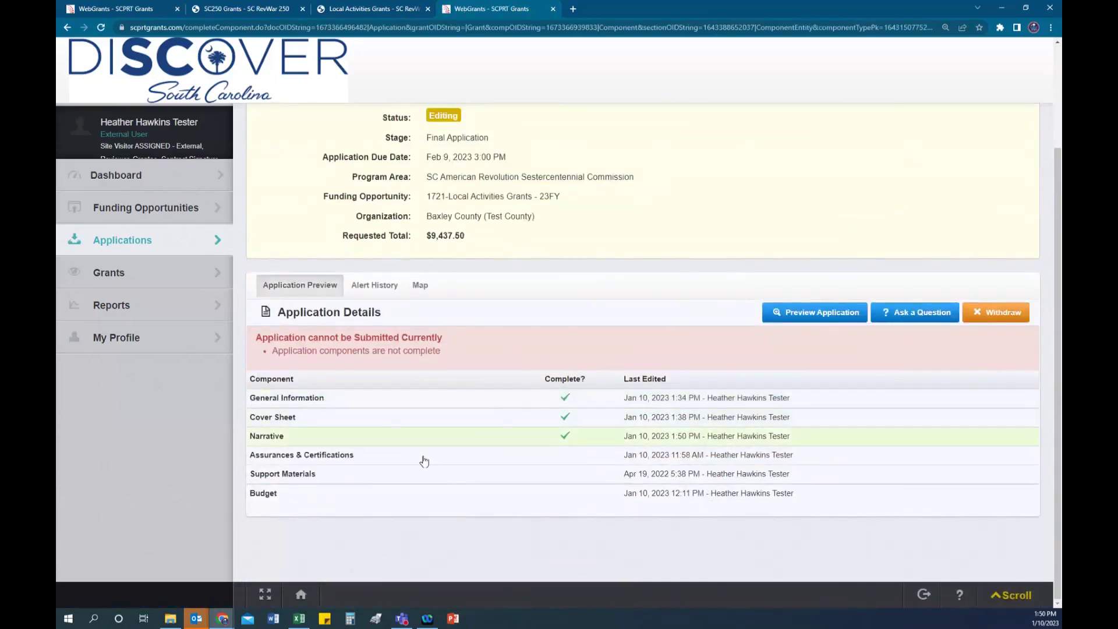
Step: Read through the Assurances & Certifications terms down to the Yes certification with officials dated 01/10/2023
click(425, 466)
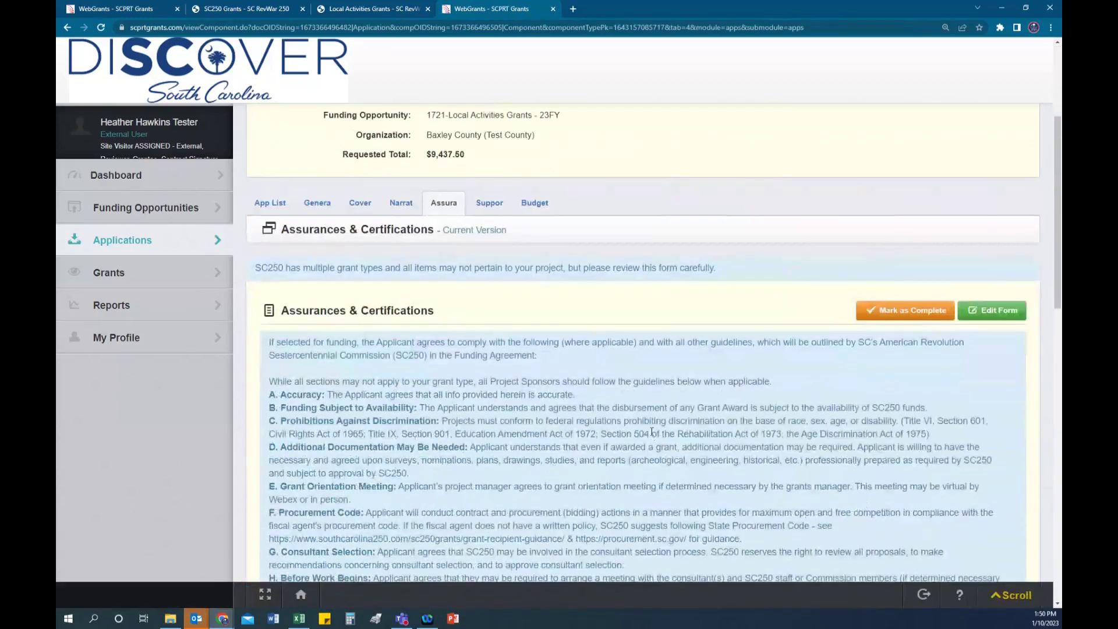
scroll(393, 207, down, 2)
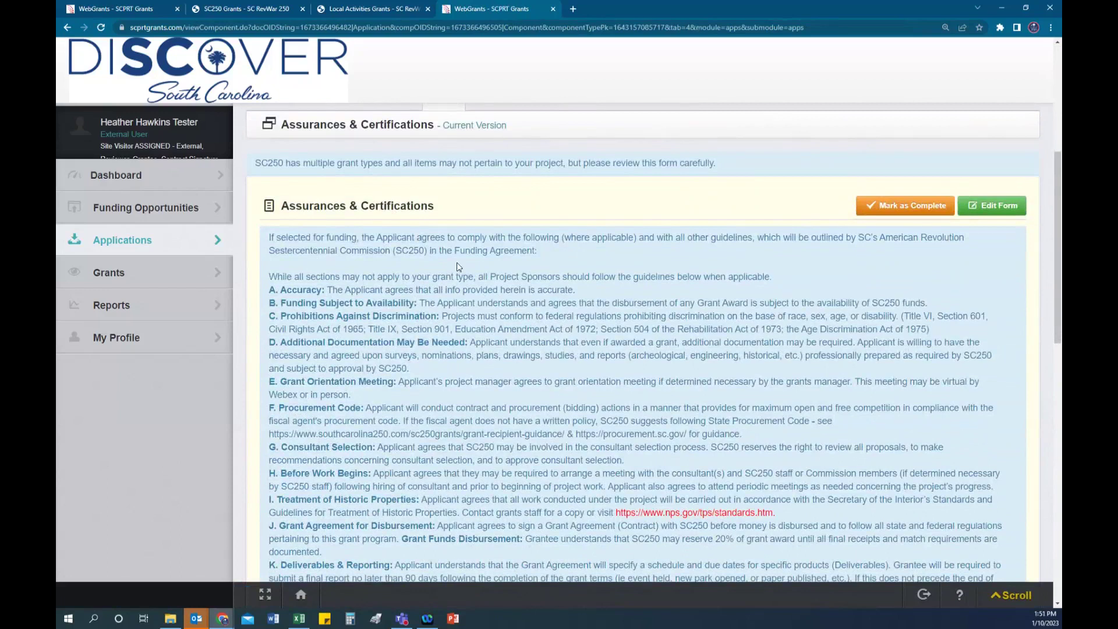
scroll(457, 267, down, 3)
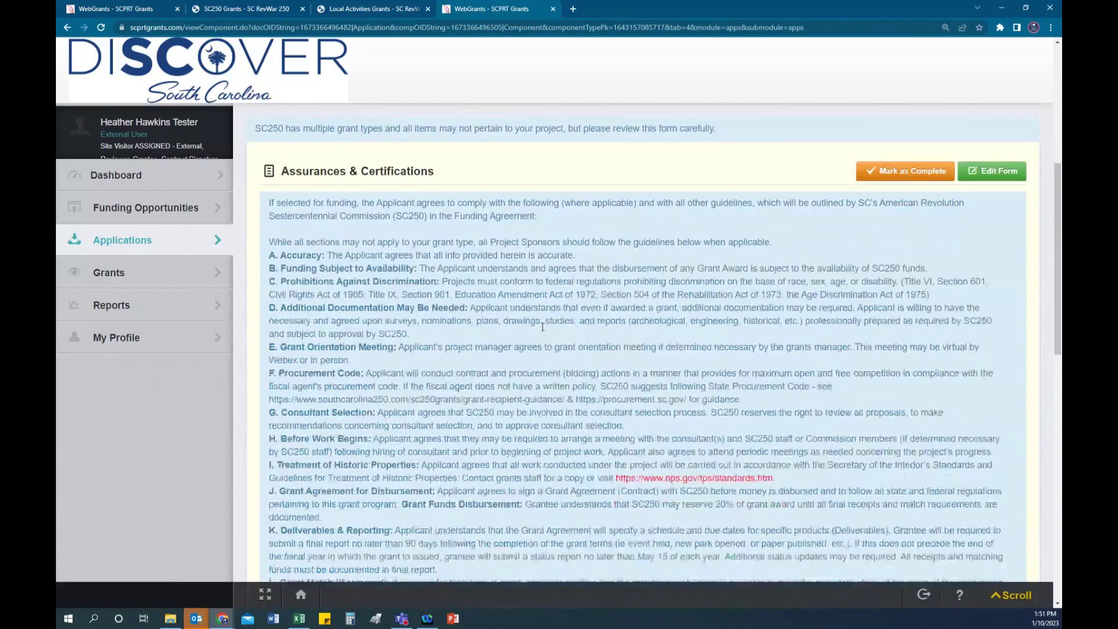
scroll(541, 329, down, 1)
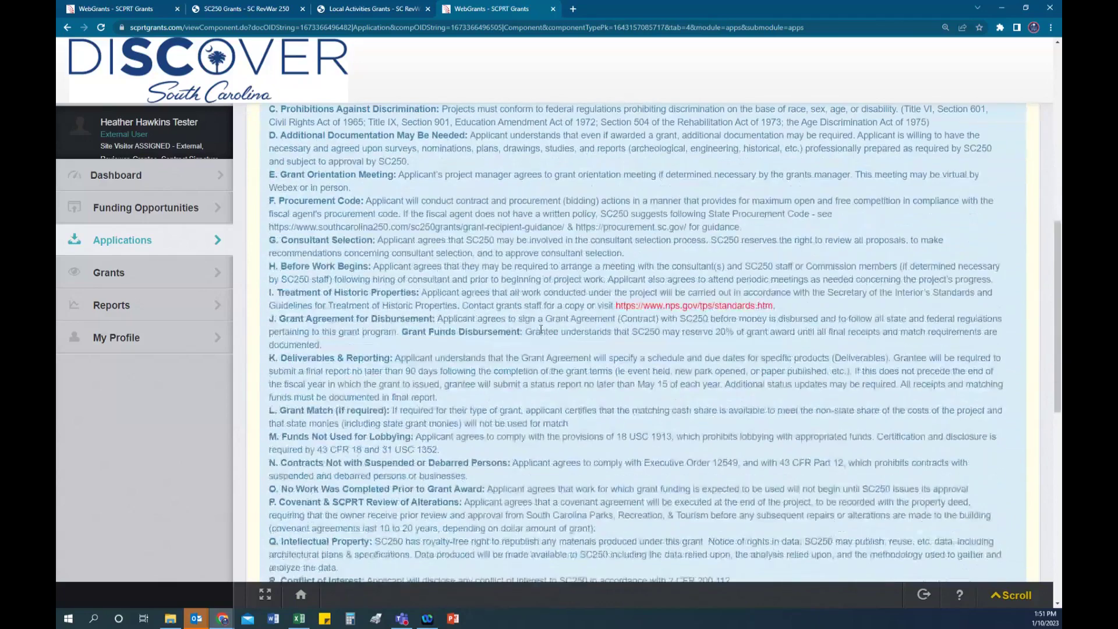
scroll(541, 329, down, 1)
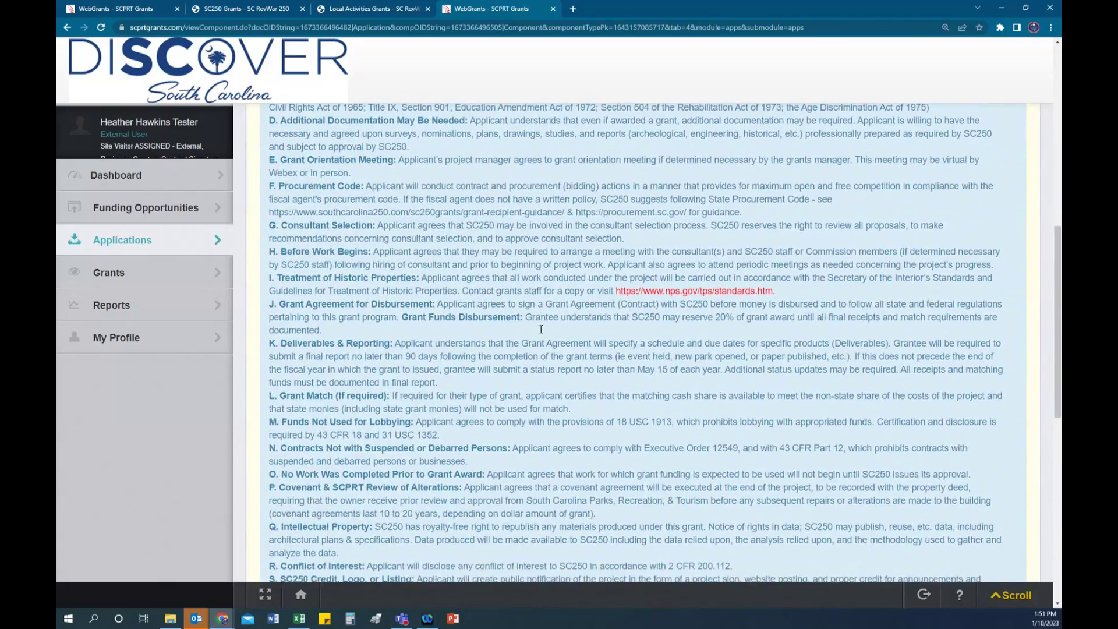
scroll(541, 329, down, 4)
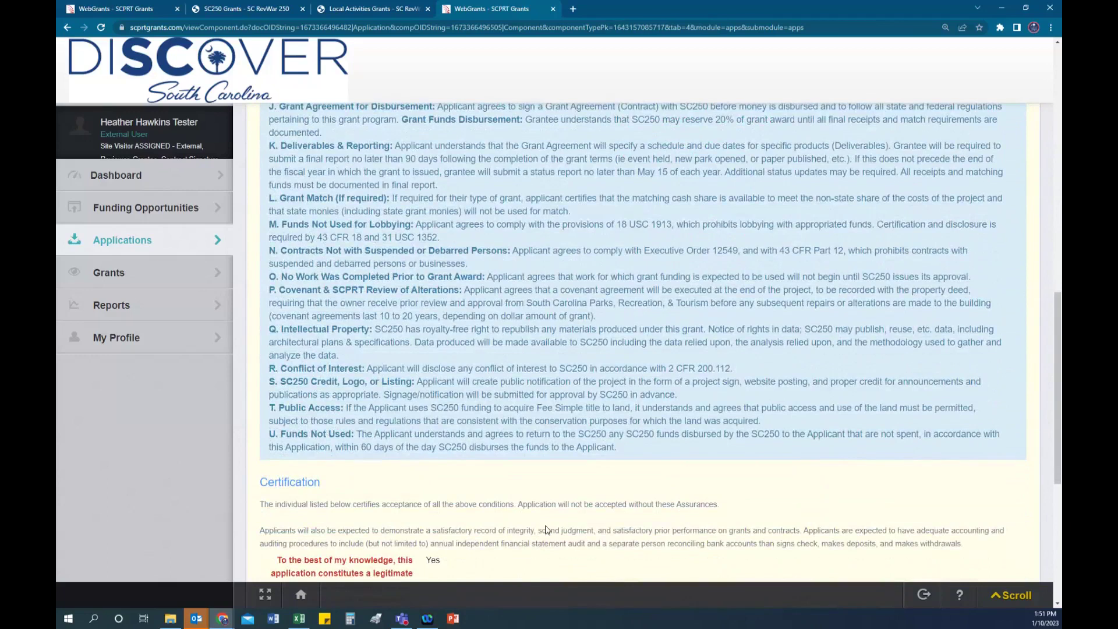
scroll(546, 528, down, 1)
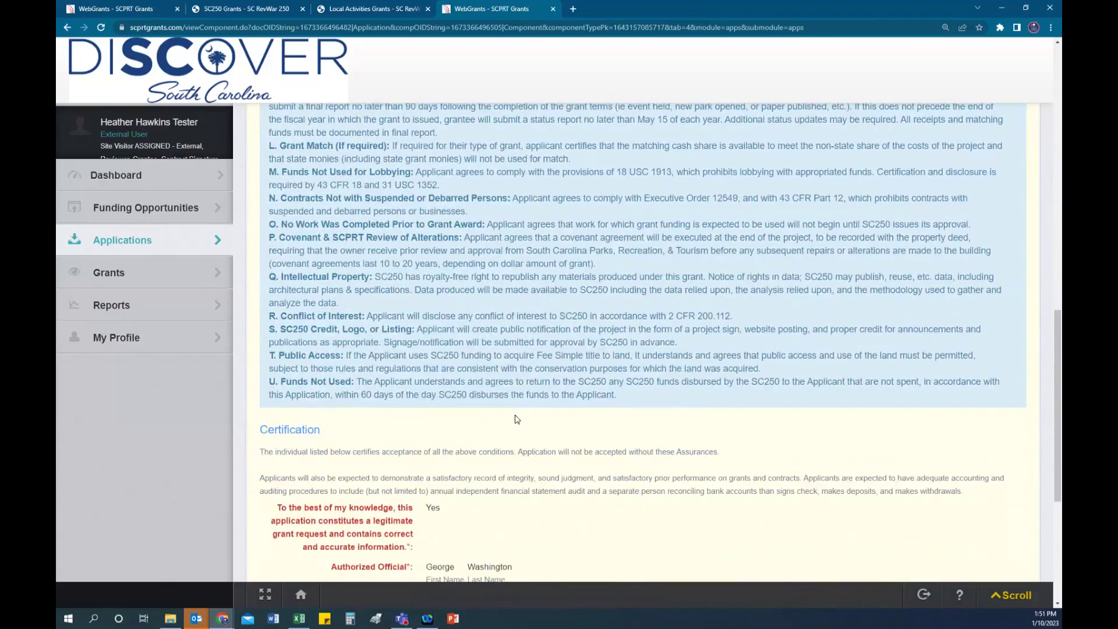
scroll(516, 419, down, 2)
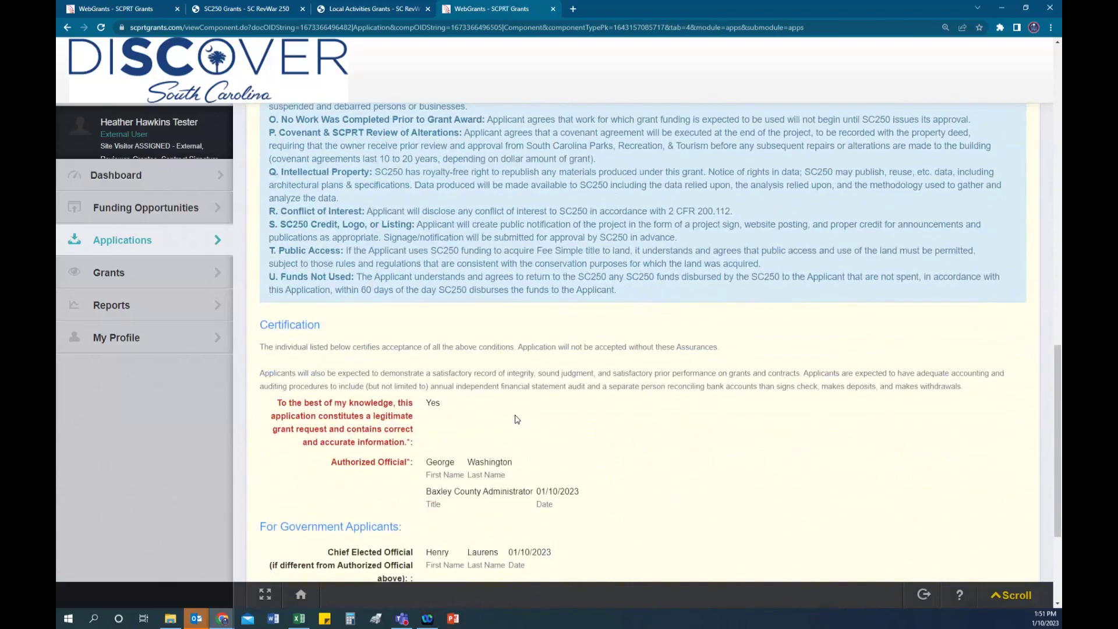
scroll(515, 420, down, 1)
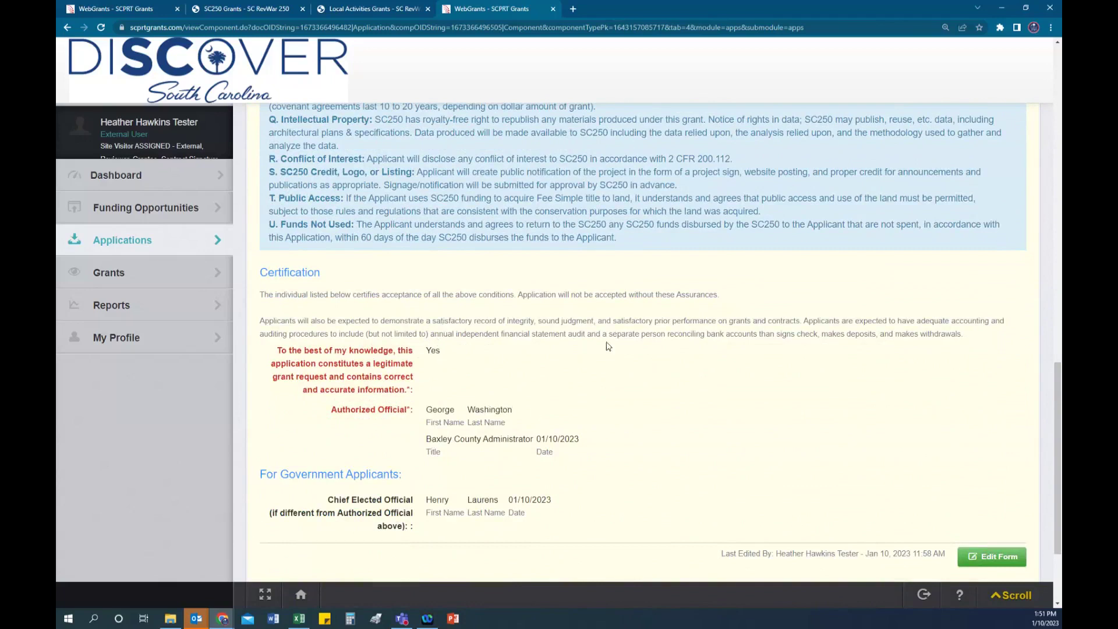
scroll(664, 359, down, 1)
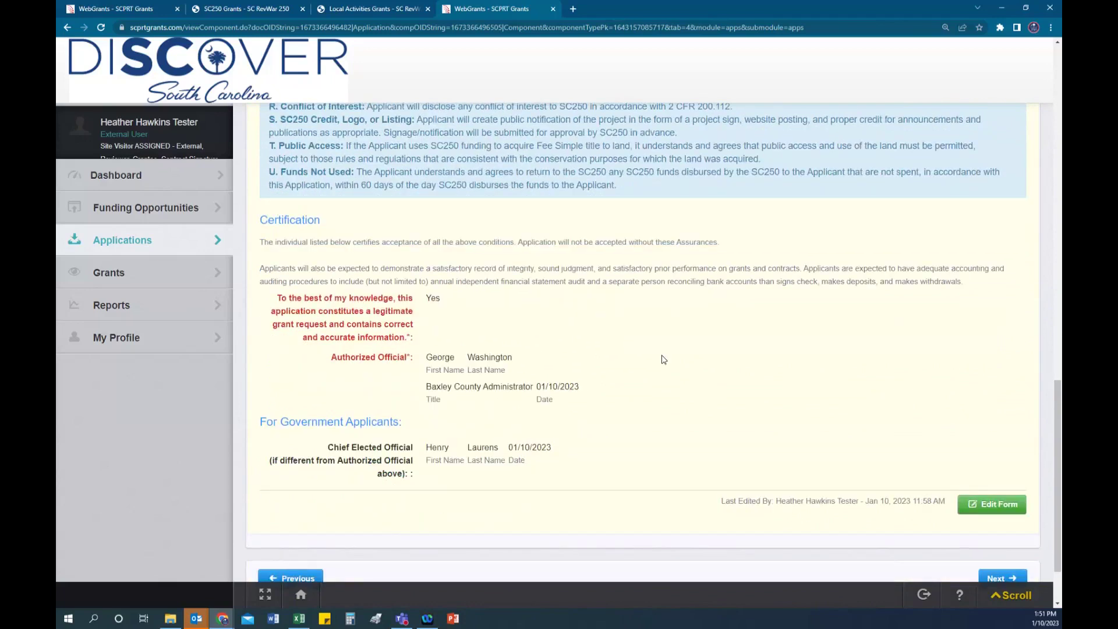
scroll(662, 359, down, 1)
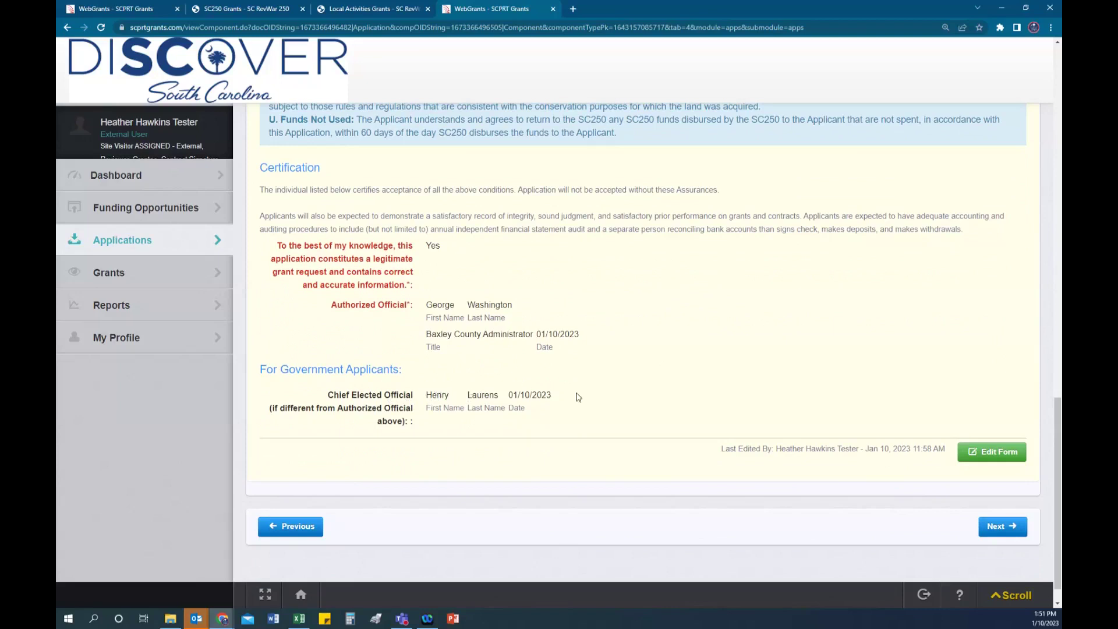
scroll(740, 400, down, 1)
scroll(740, 399, up, 4)
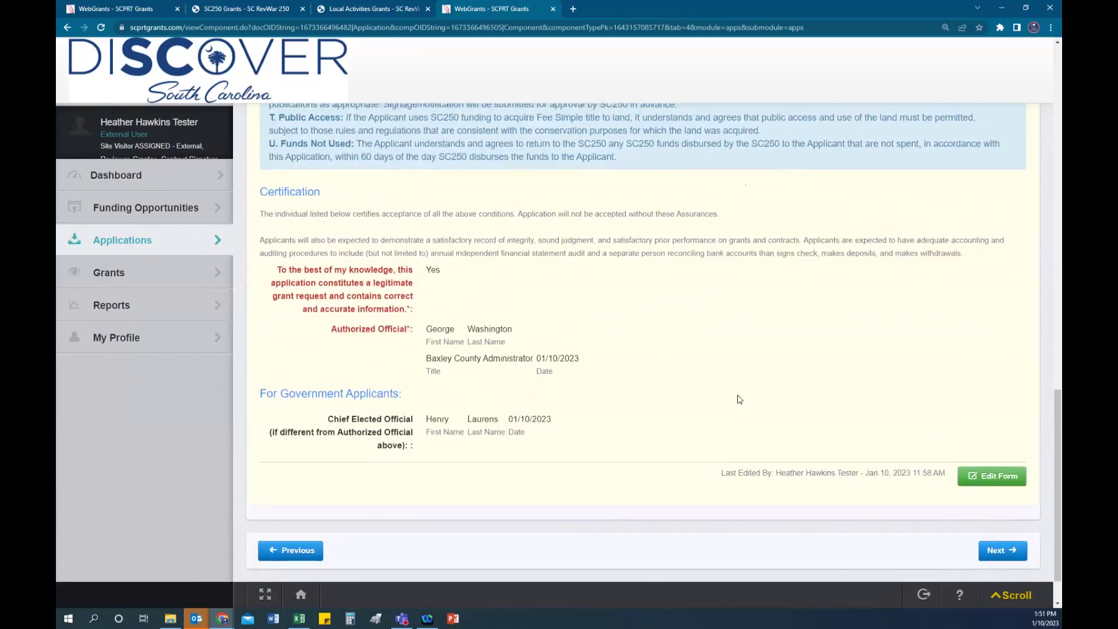
scroll(740, 399, up, 12)
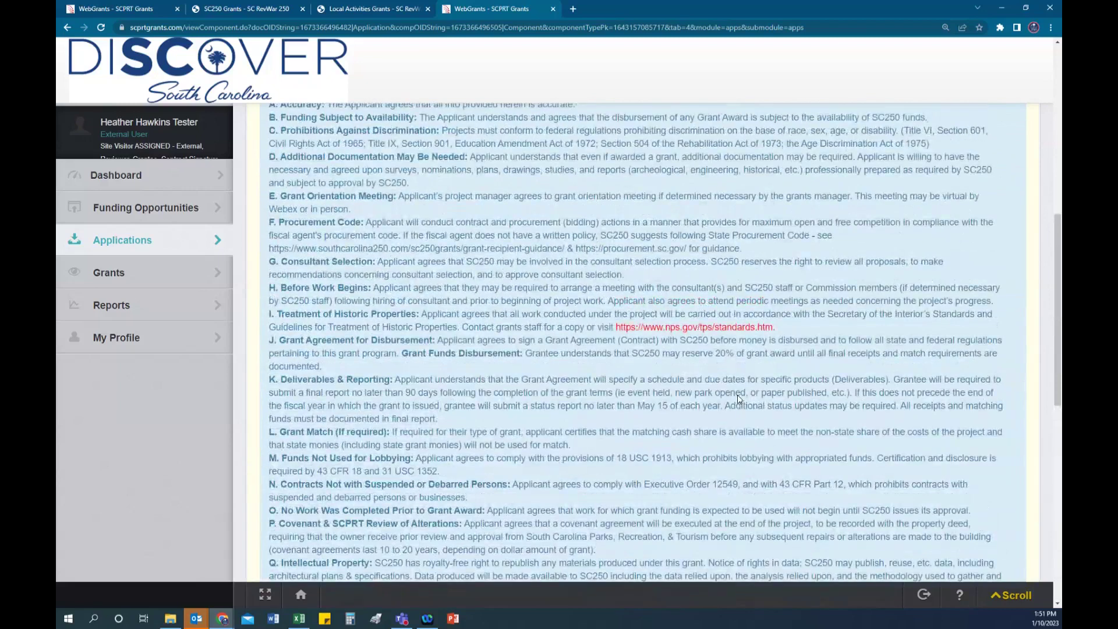
scroll(795, 451, down, 2)
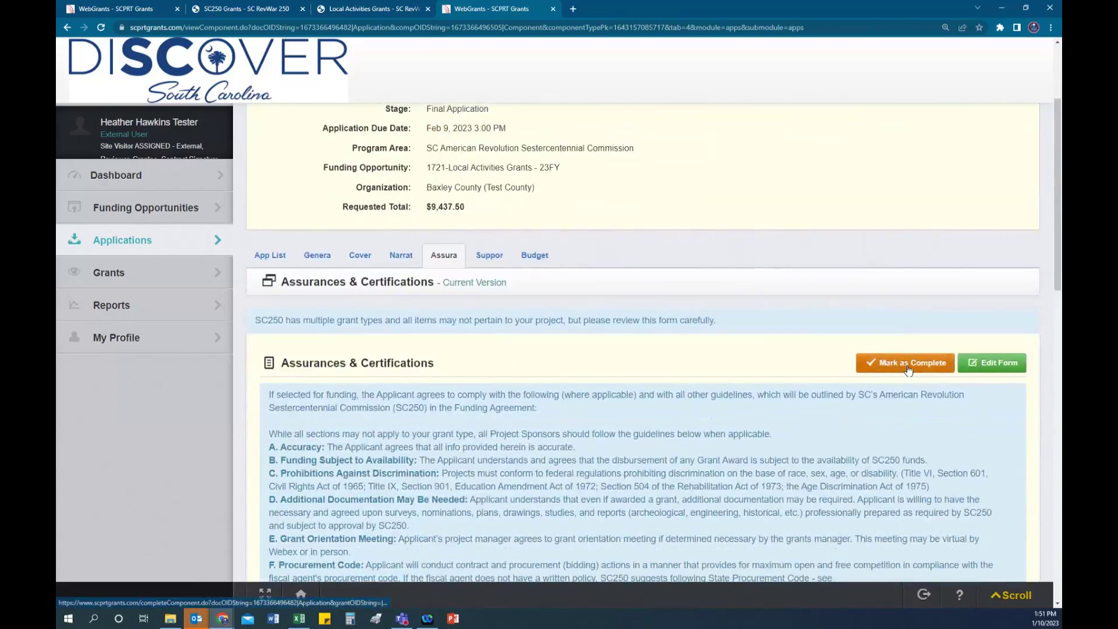
Step: Mark Assurances & Certifications complete and open the Support Materials component
click(909, 367)
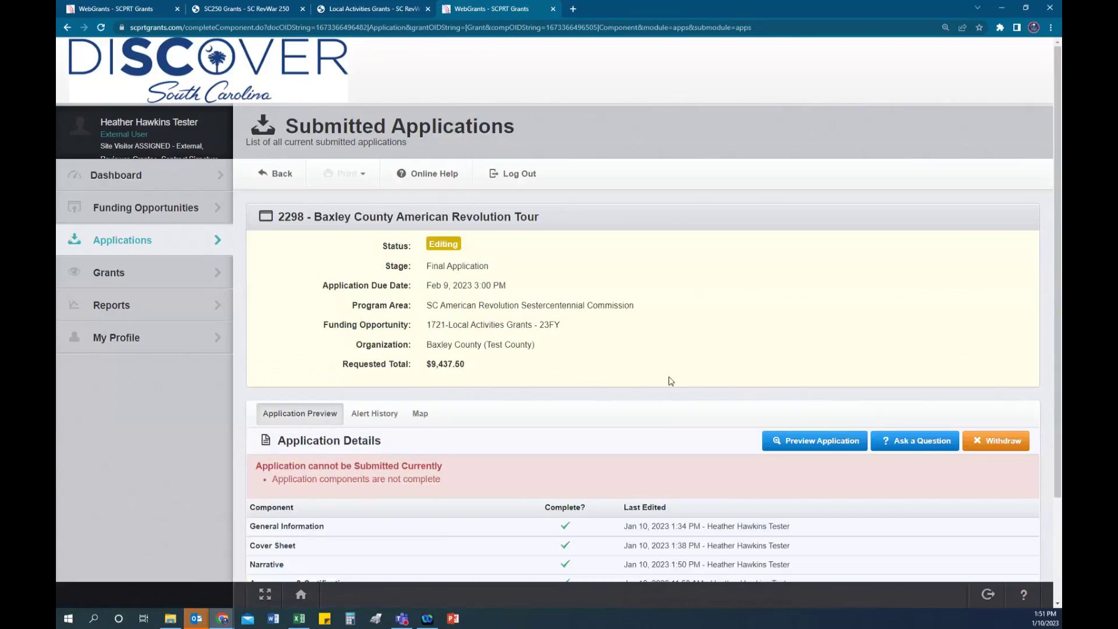
scroll(664, 381, down, 3)
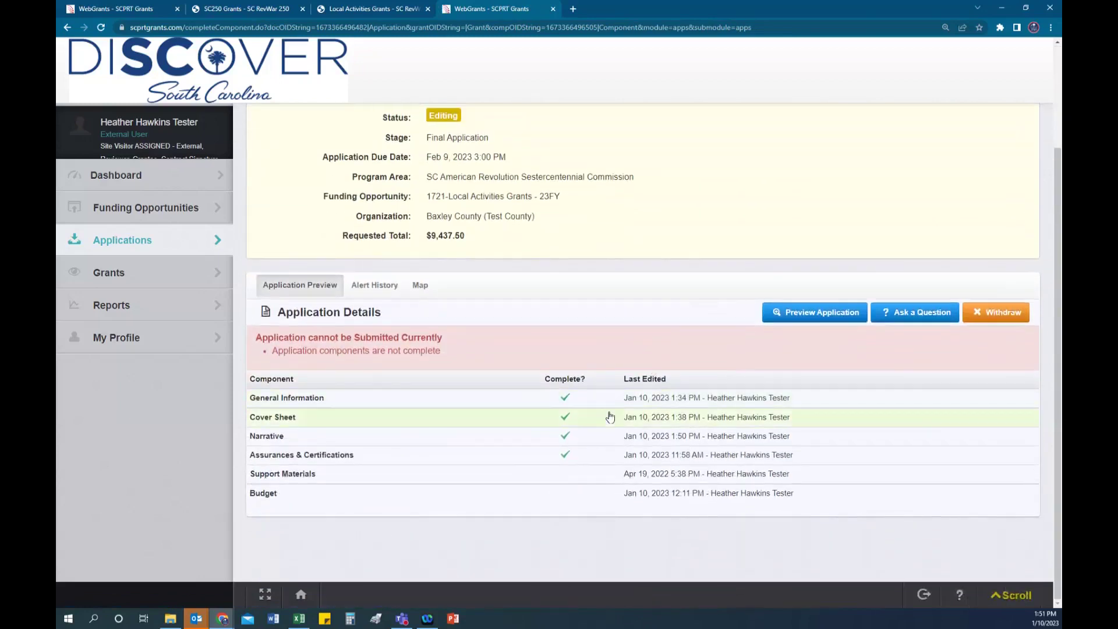
click(568, 481)
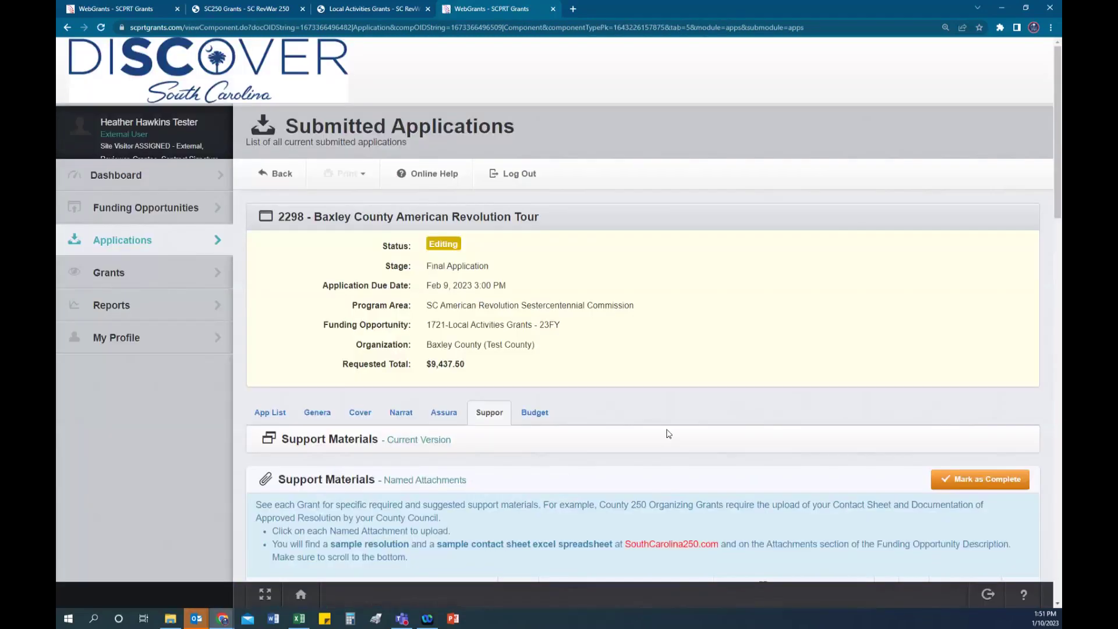
Step: Review the uploaded budget, financial statement, contact spreadsheet and resolution attachments
scroll(669, 434, down, 5)
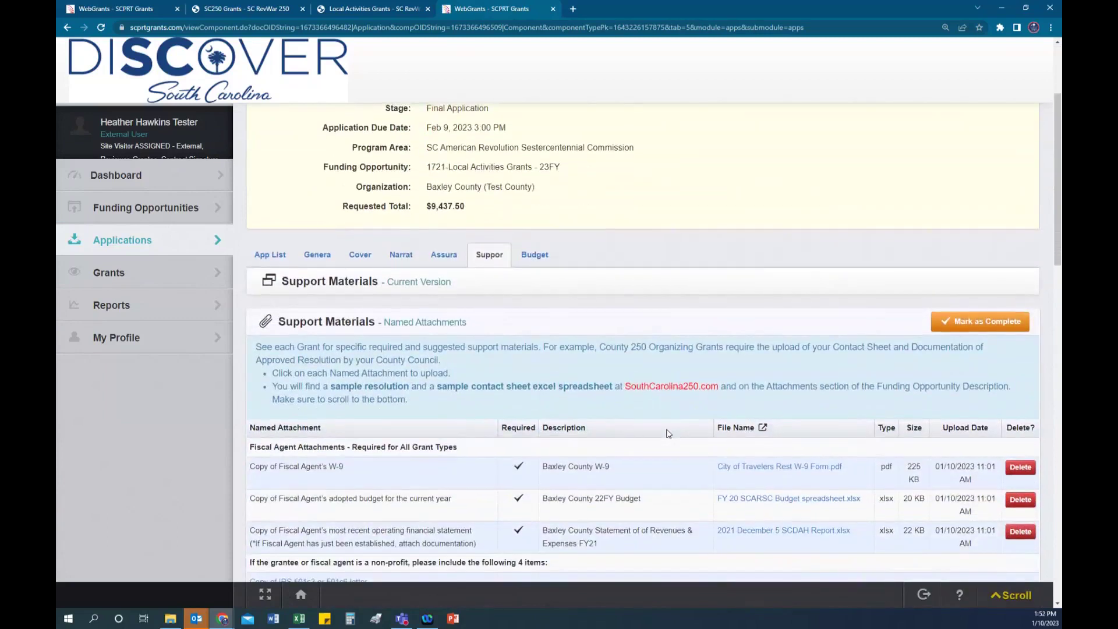
scroll(669, 434, down, 1)
scroll(669, 434, down, 1)
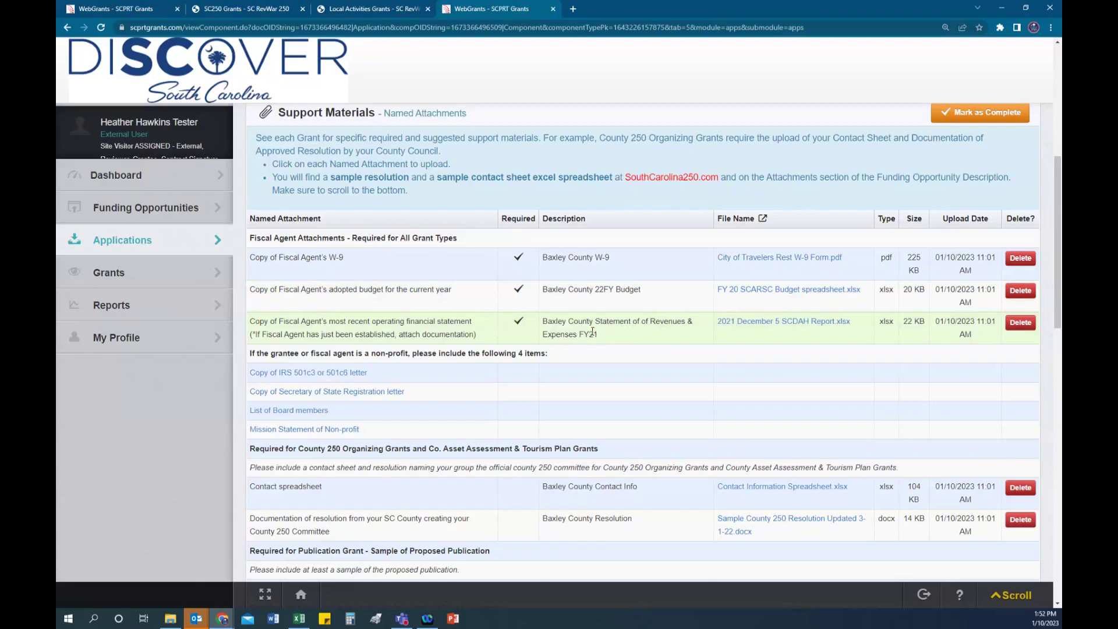
scroll(592, 331, down, 2)
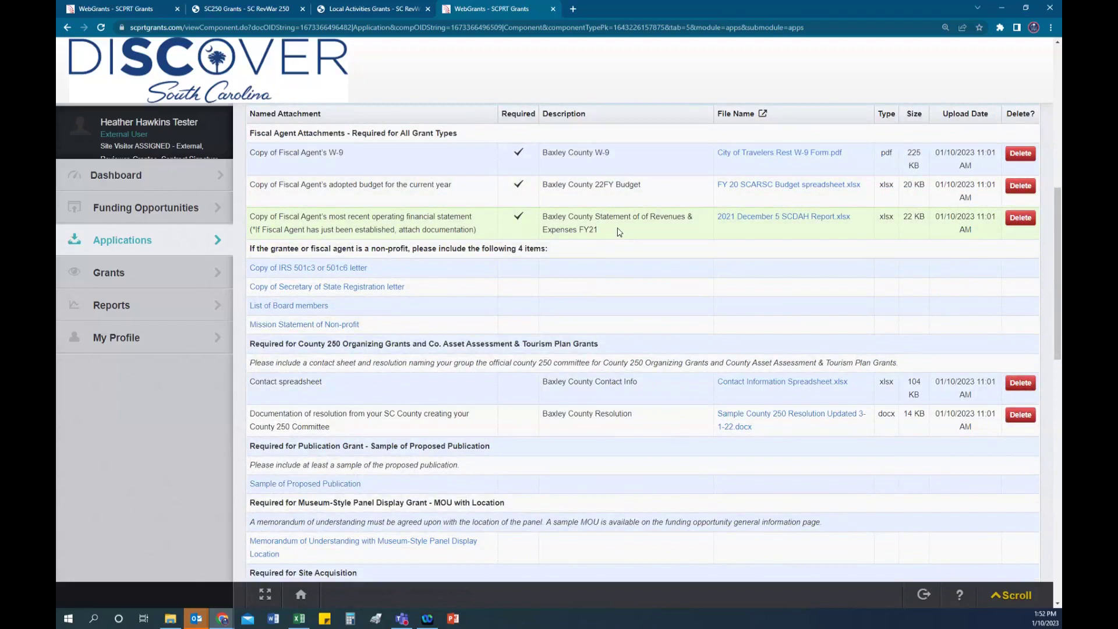
scroll(619, 233, down, 1)
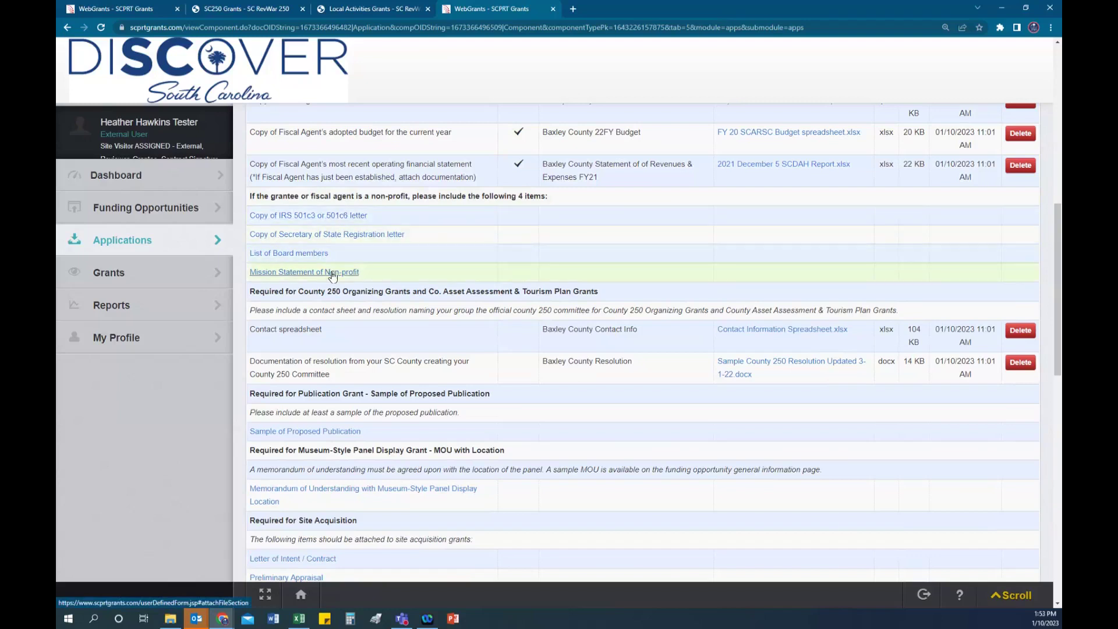
click(333, 216)
click(683, 298)
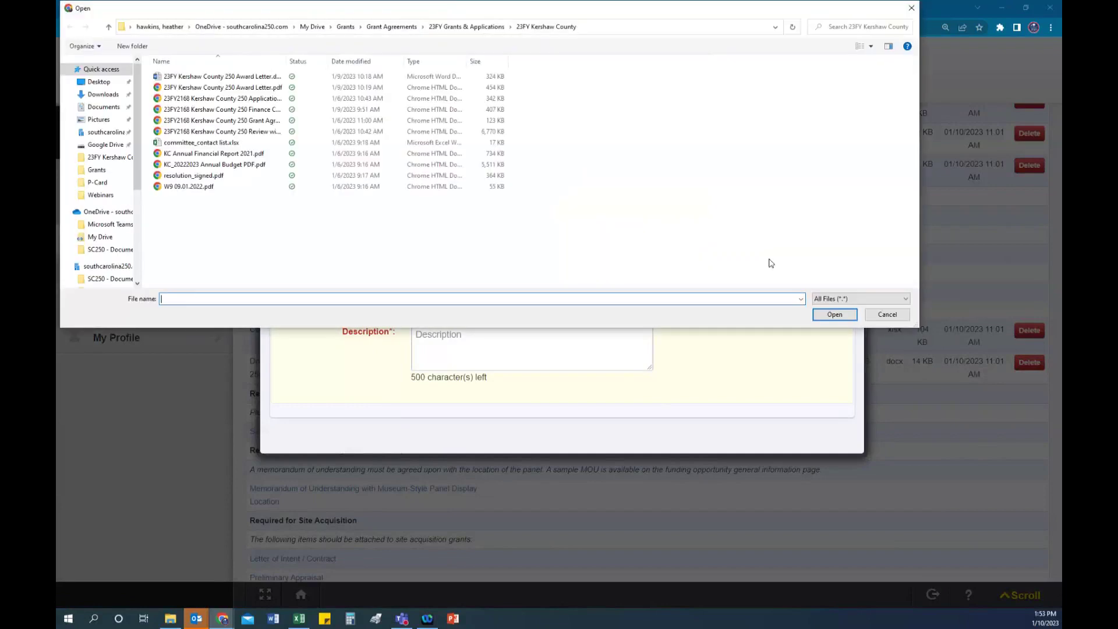
click(886, 315)
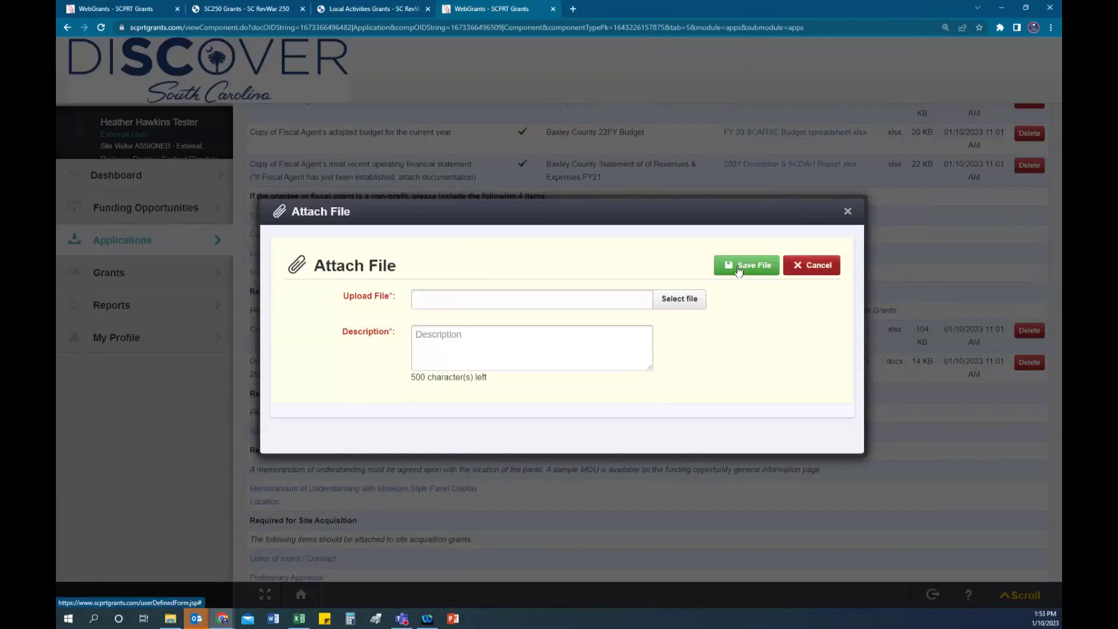
click(830, 269)
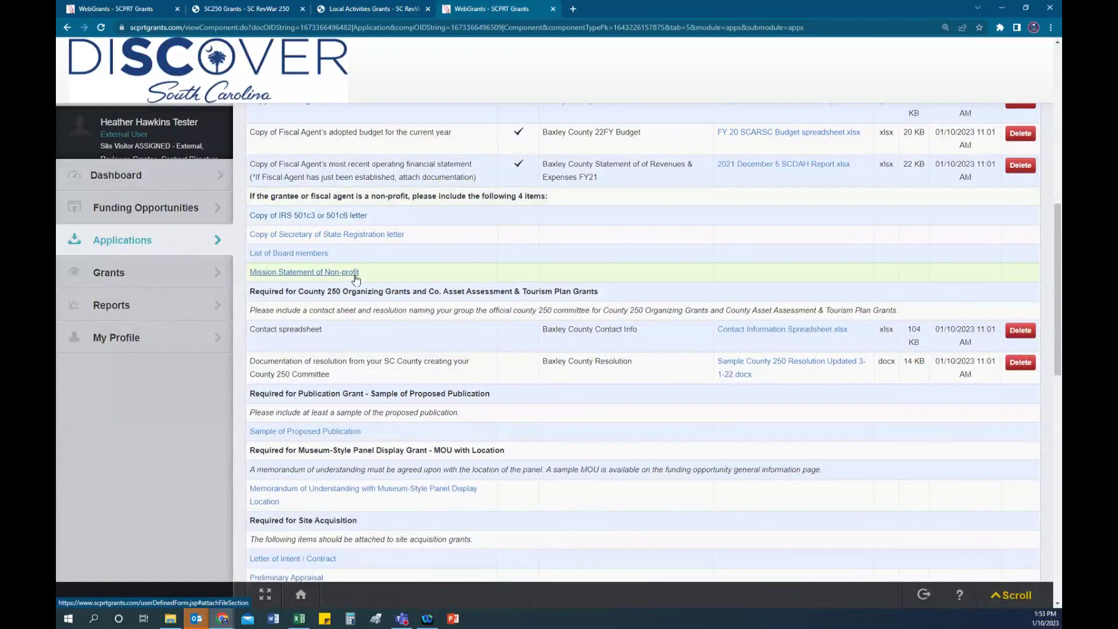
scroll(619, 267, down, 2)
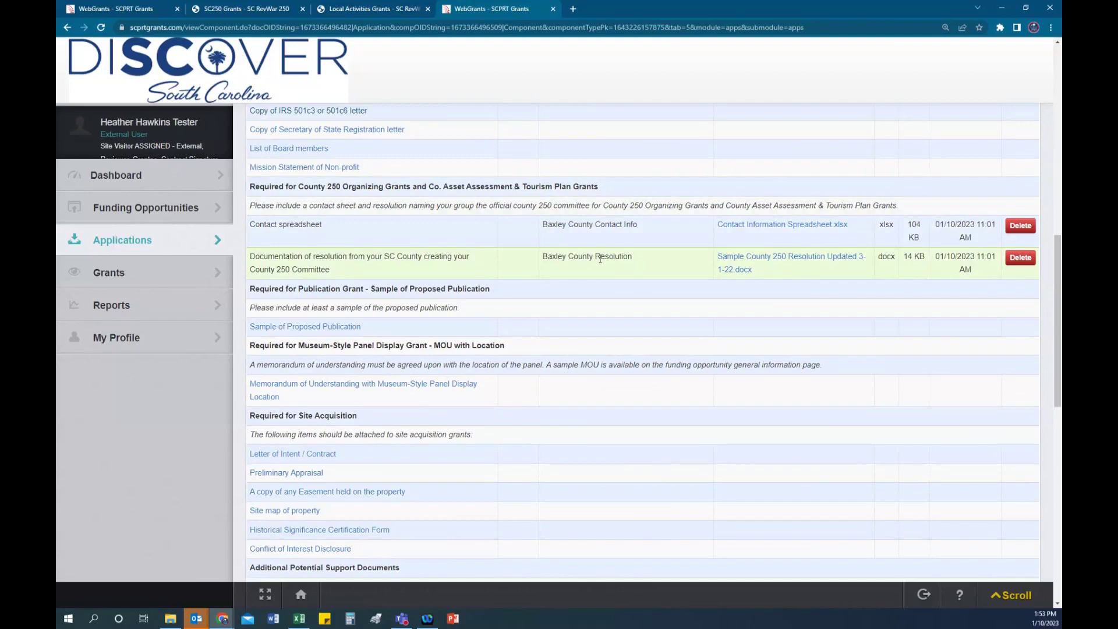
scroll(604, 262, down, 3)
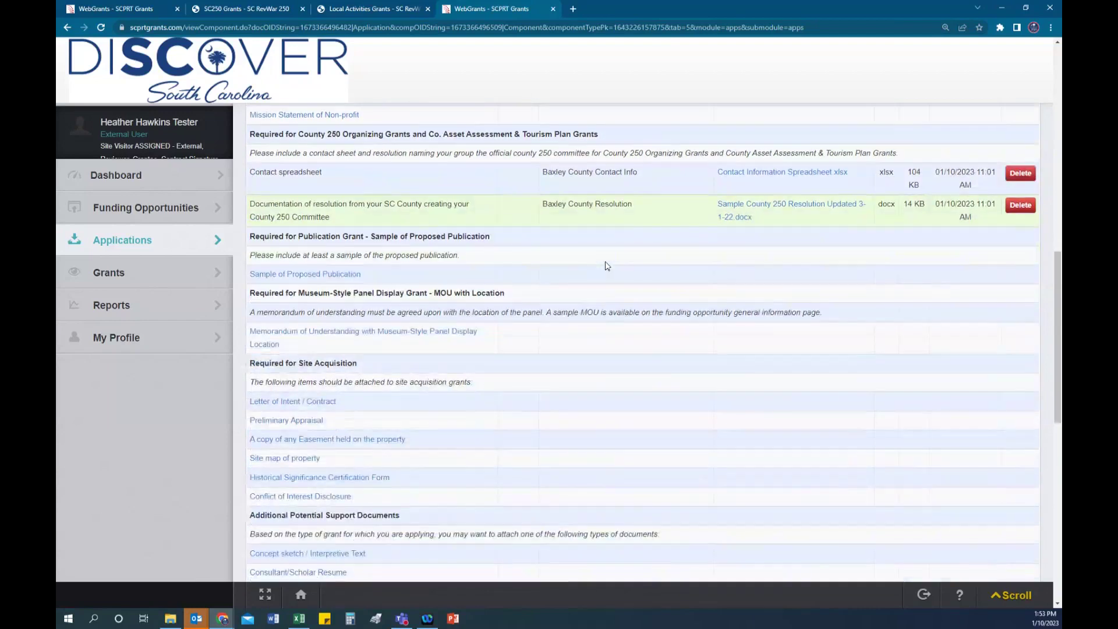
scroll(606, 265, down, 8)
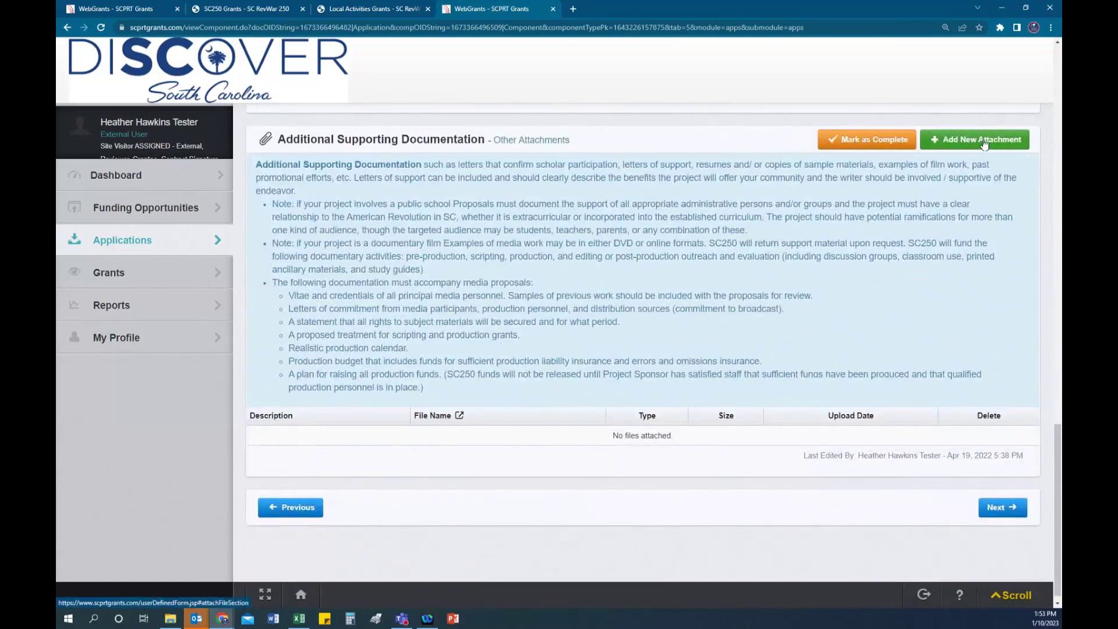
scroll(686, 240, up, 1)
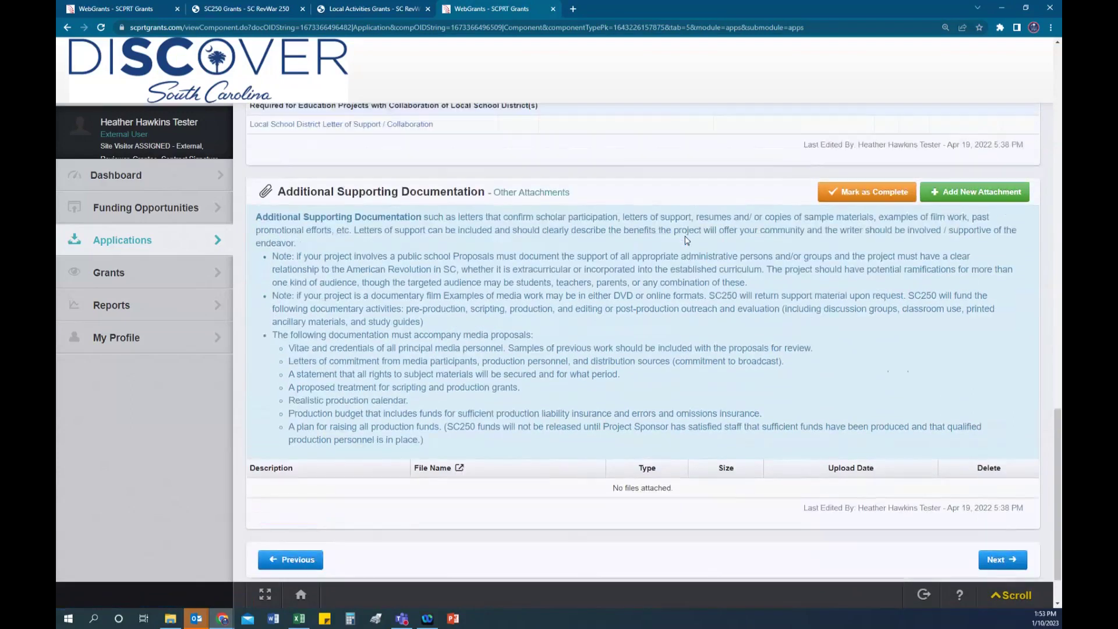
scroll(686, 240, up, 4)
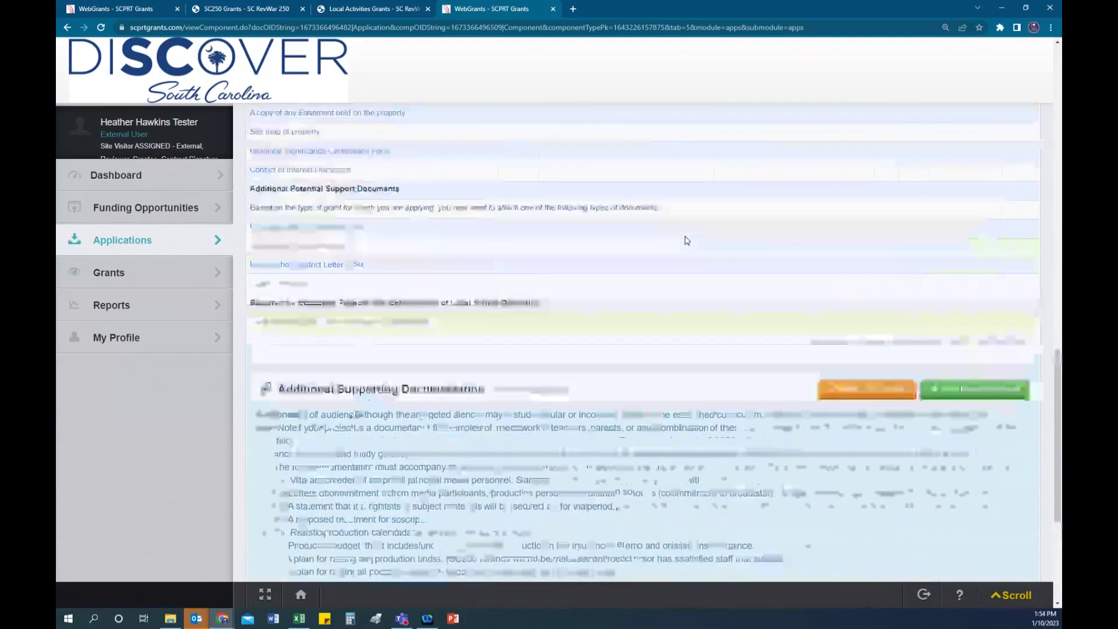
scroll(686, 240, up, 8)
scroll(687, 240, up, 4)
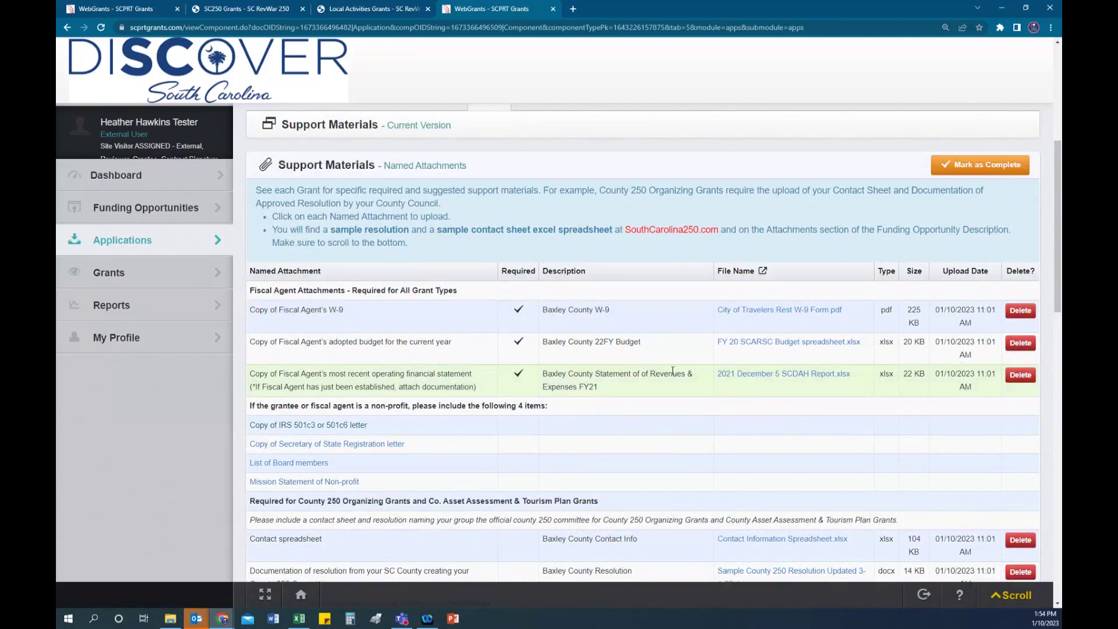
scroll(673, 371, up, 1)
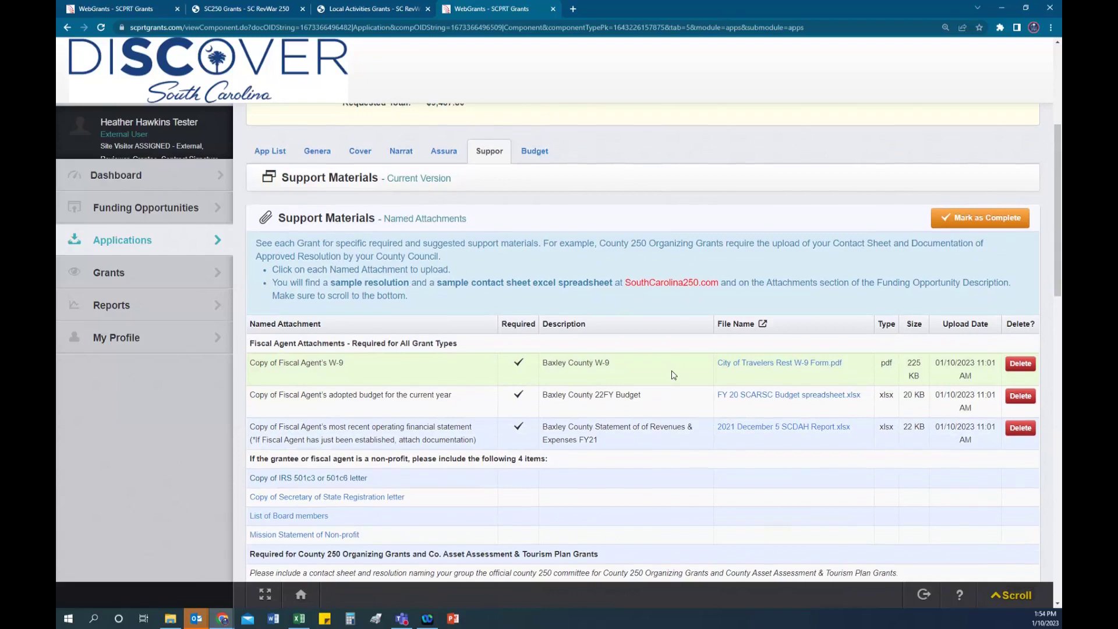
scroll(672, 372, up, 1)
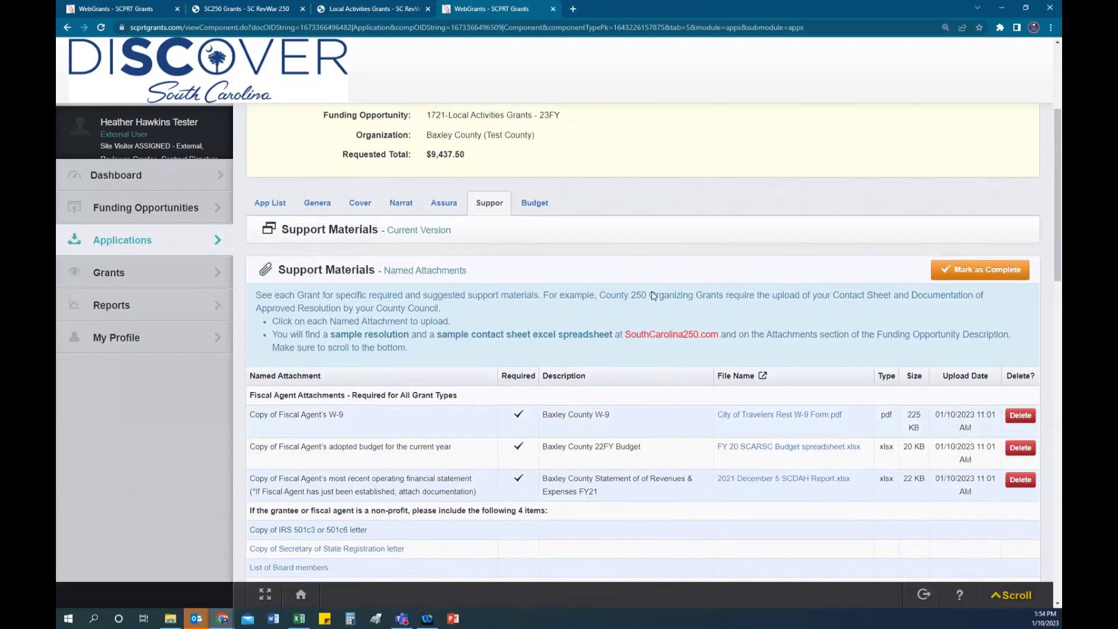
Step: Mark Support Materials complete and open the Budget component
click(984, 269)
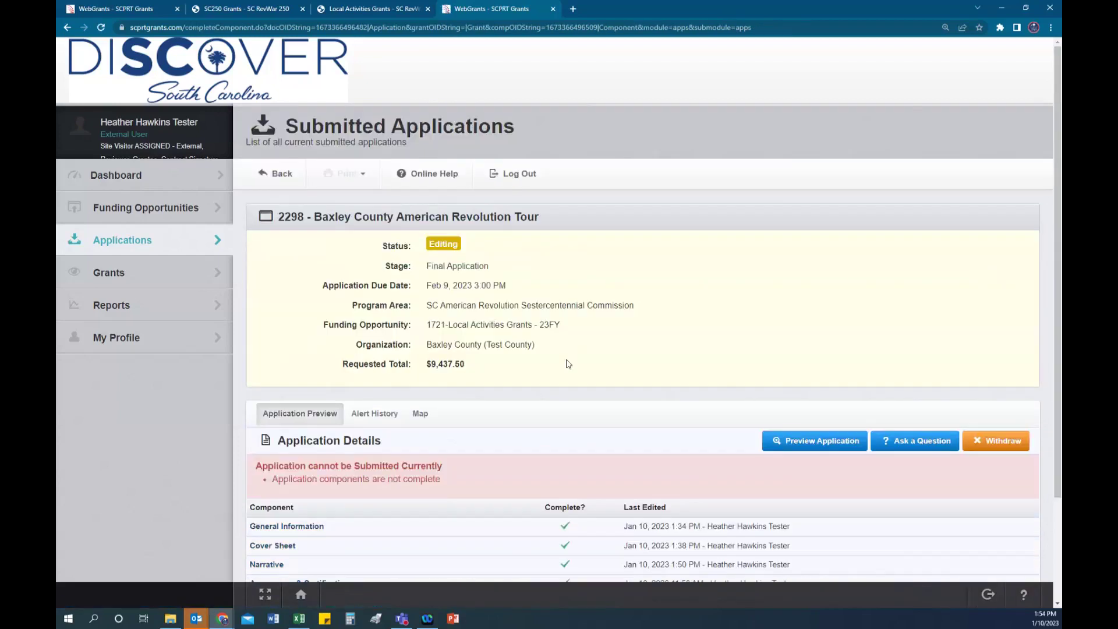
scroll(573, 367, down, 3)
click(259, 500)
Step: Review the budget breakdowns, including Personnel at $1,887.50 and Contractual at $6,100.00
scroll(657, 420, down, 2)
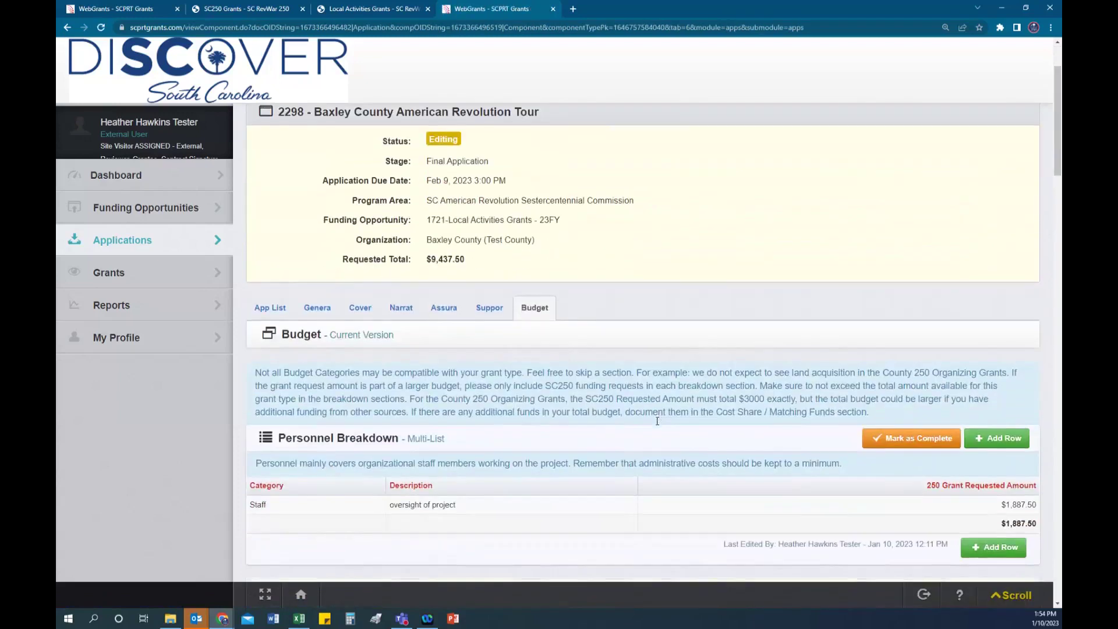
scroll(657, 421, down, 1)
scroll(657, 425, down, 2)
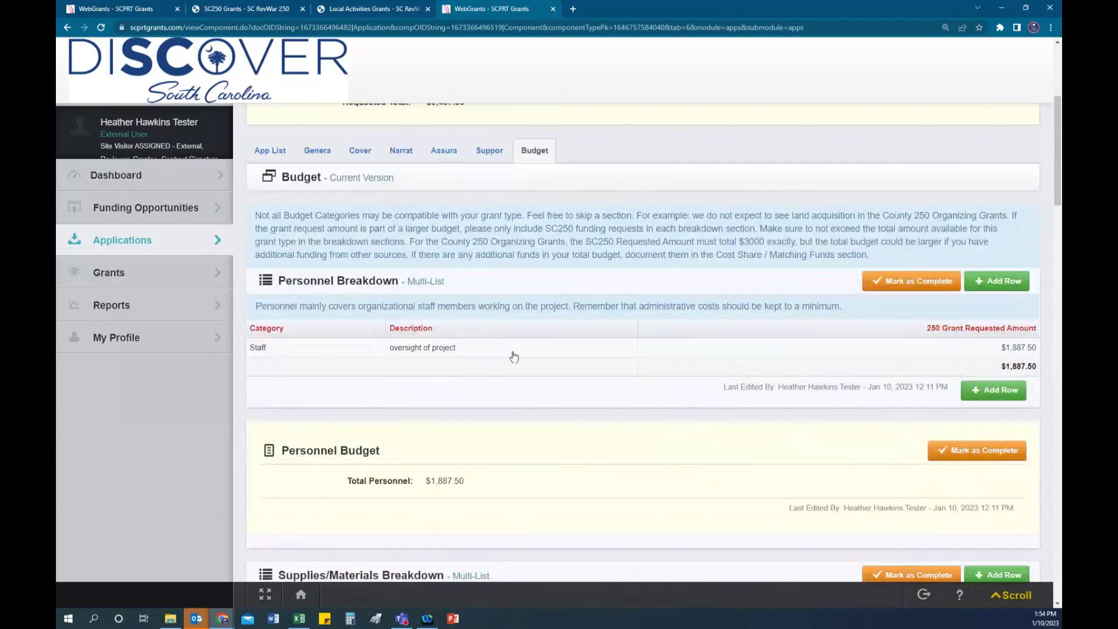
scroll(350, 255, down, 1)
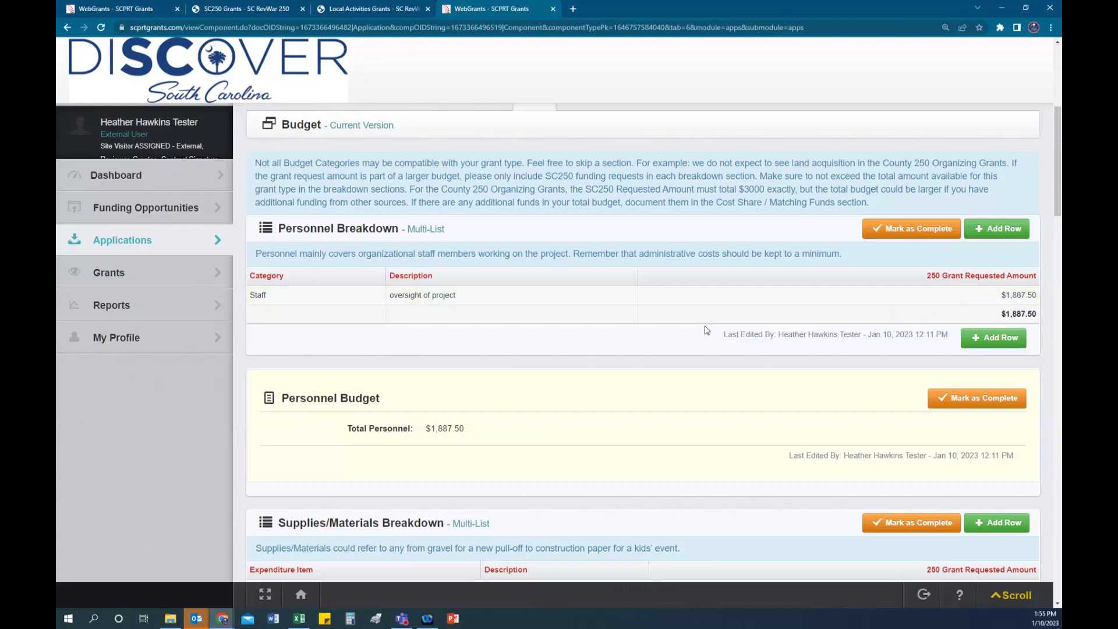
scroll(705, 329, down, 1)
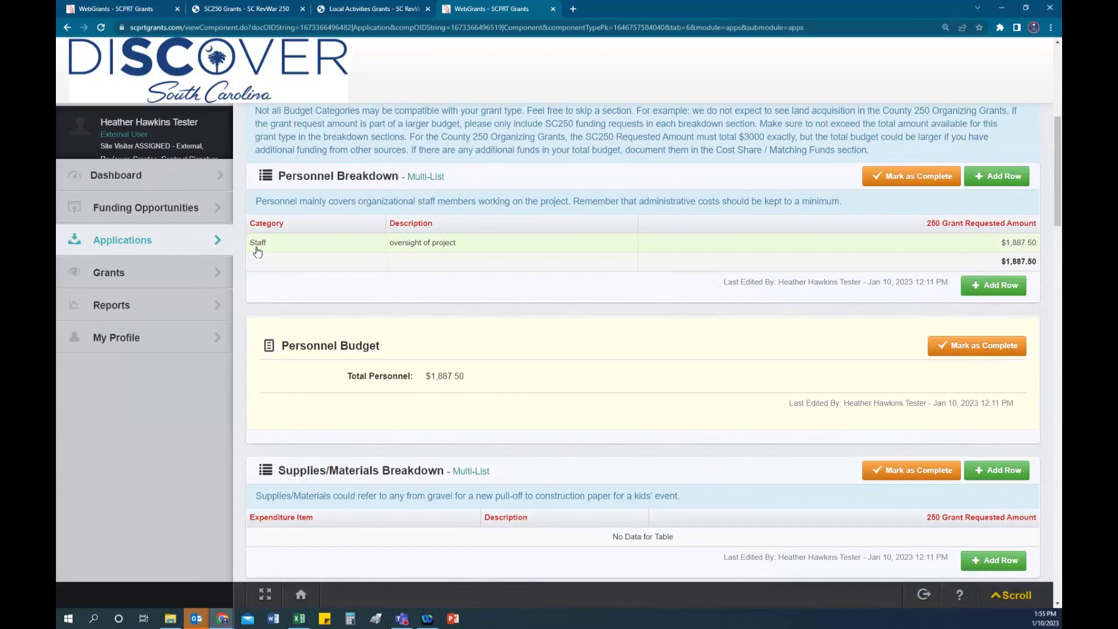
scroll(617, 272, down, 2)
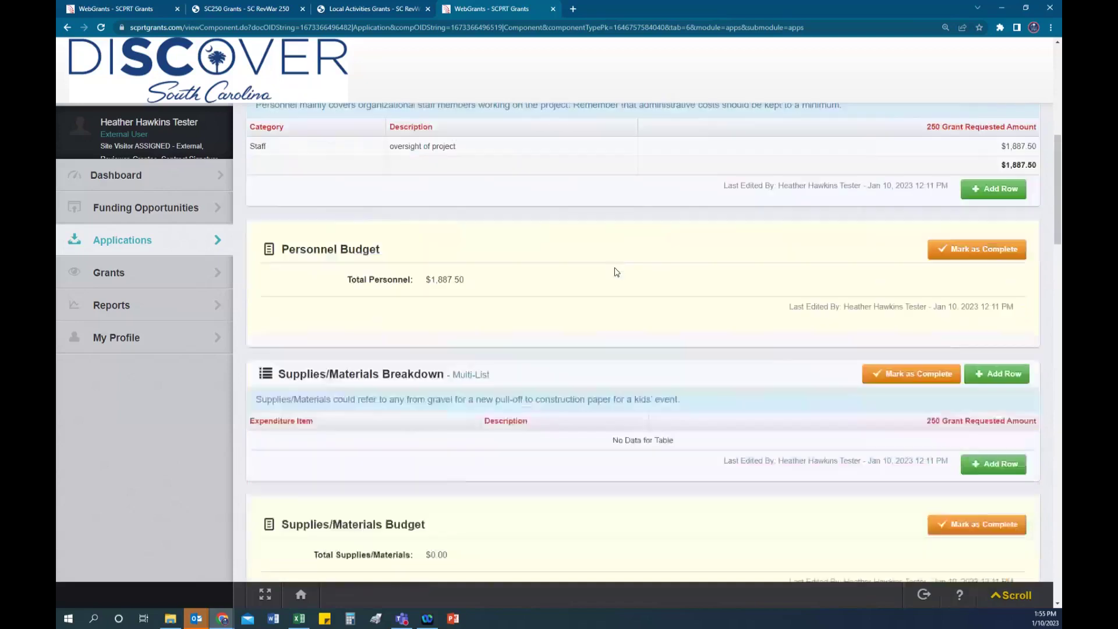
scroll(616, 272, down, 3)
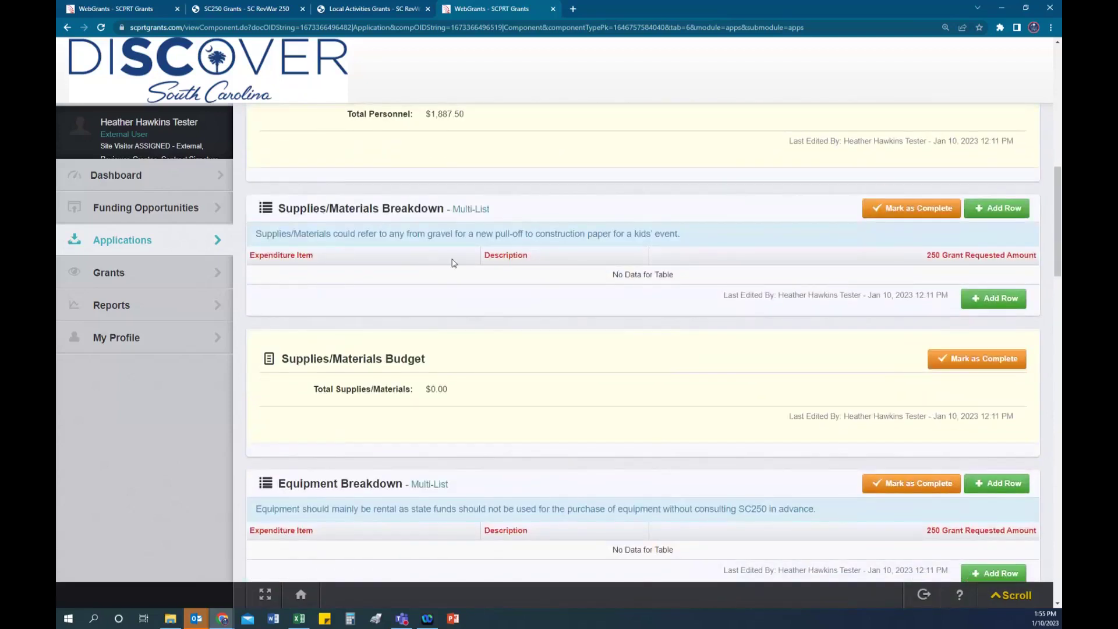
scroll(595, 374, down, 1)
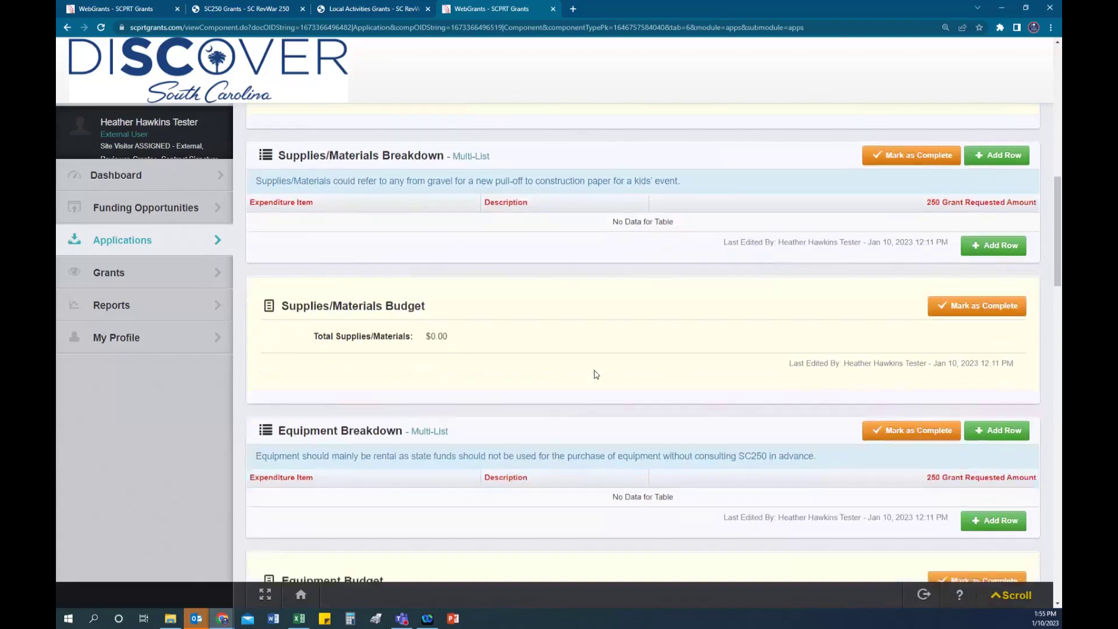
scroll(596, 374, down, 3)
scroll(617, 451, down, 4)
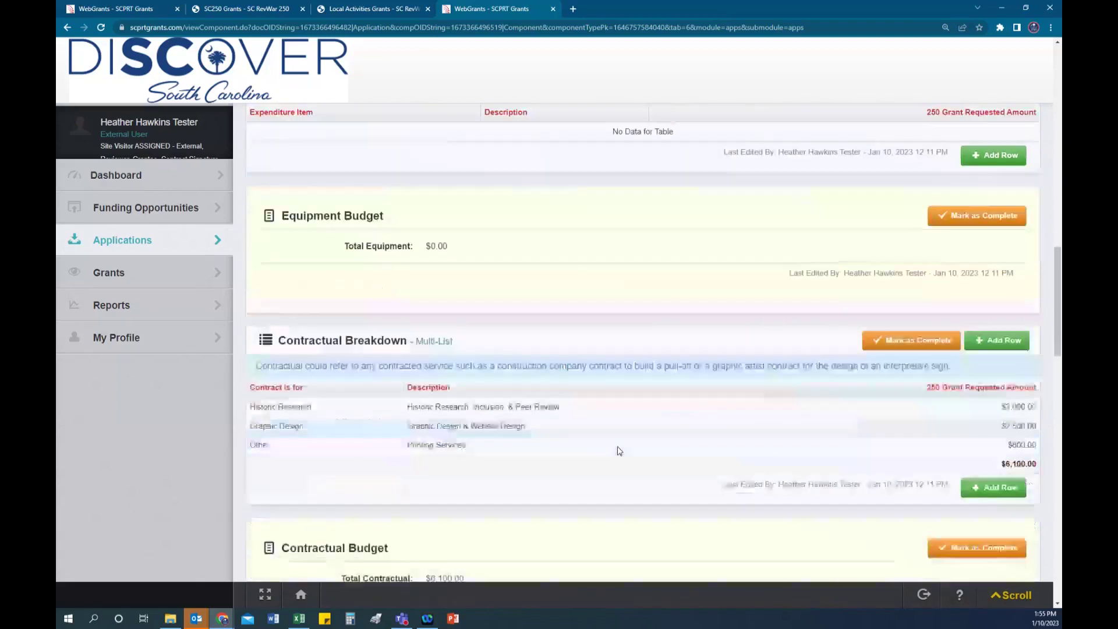
scroll(619, 450, down, 1)
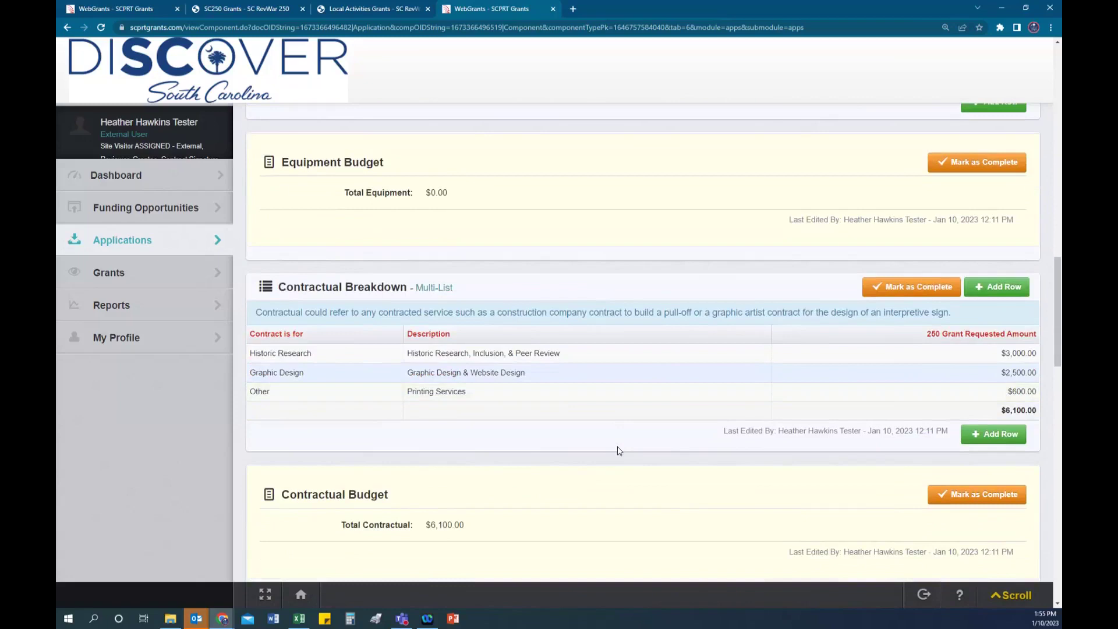
scroll(619, 450, down, 1)
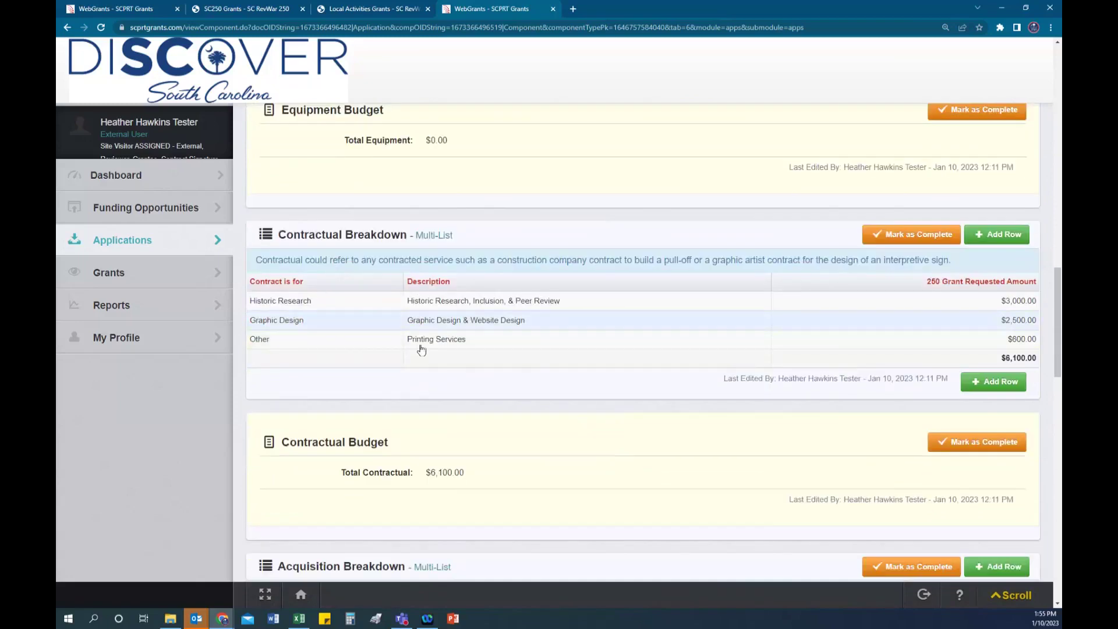
scroll(352, 262, down, 1)
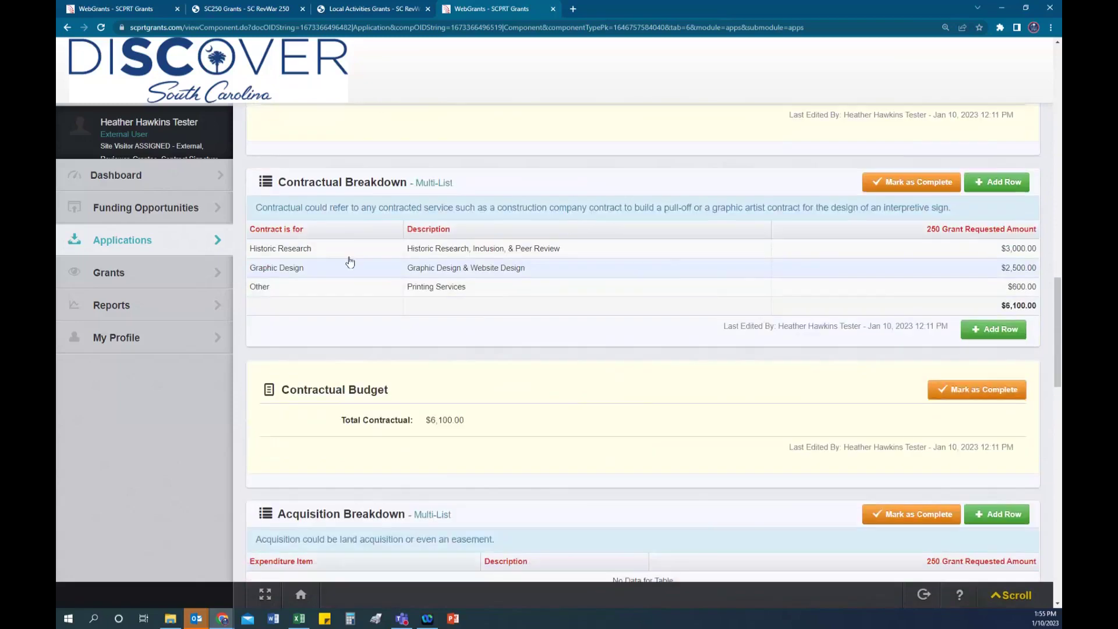
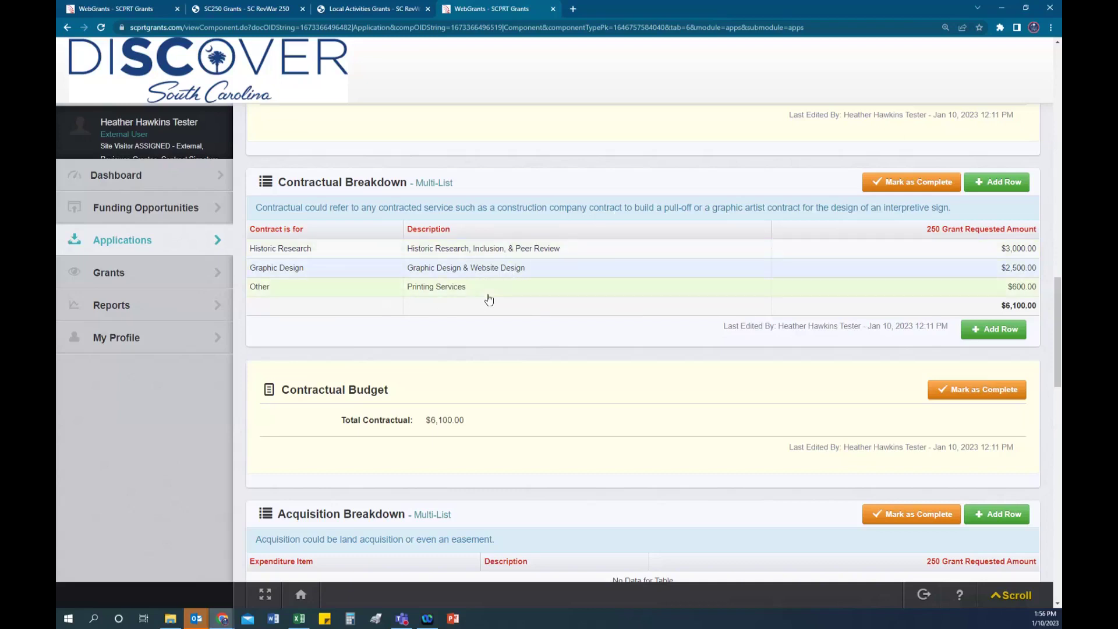
Step: Change the County/Cash cost share amount to 2359.38 and save the row
scroll(490, 299, down, 4)
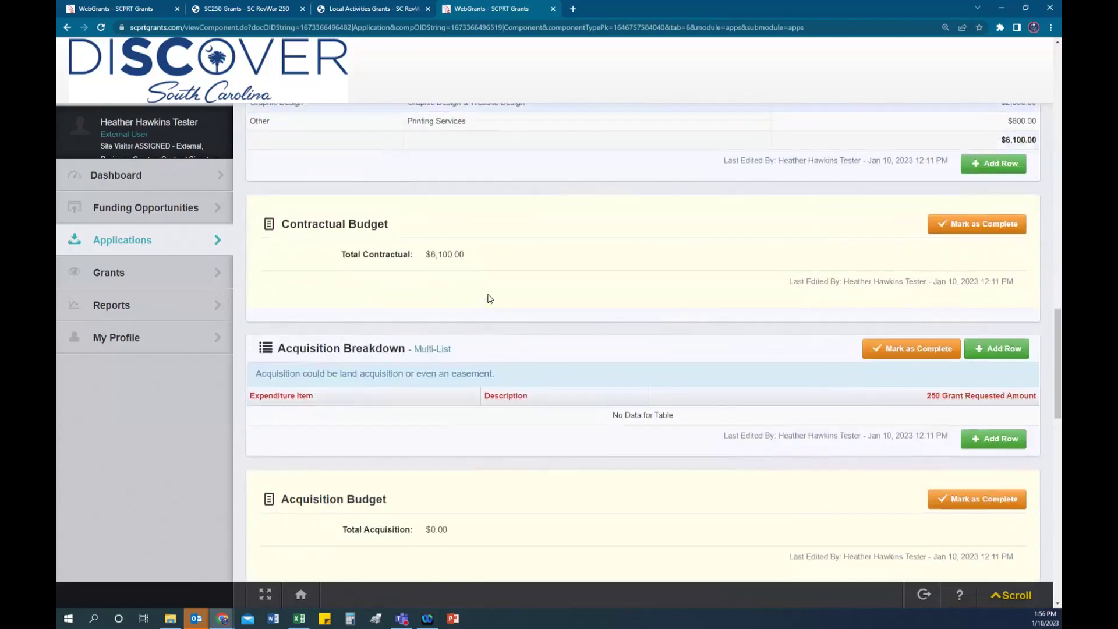
scroll(489, 299, down, 6)
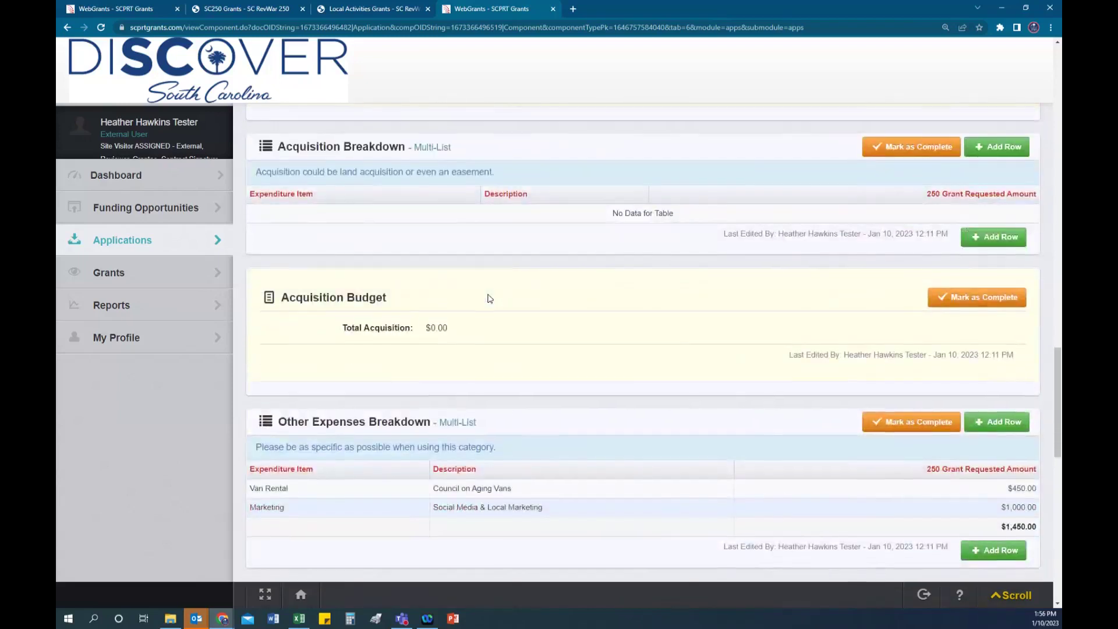
scroll(489, 298, down, 1)
scroll(487, 296, up, 3)
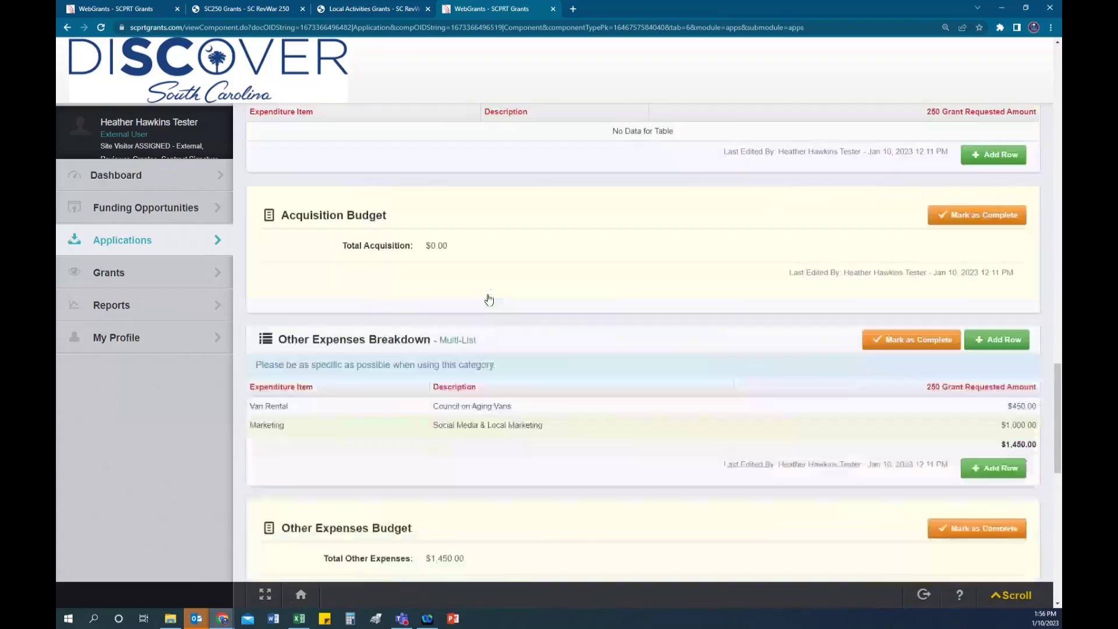
scroll(515, 269, down, 4)
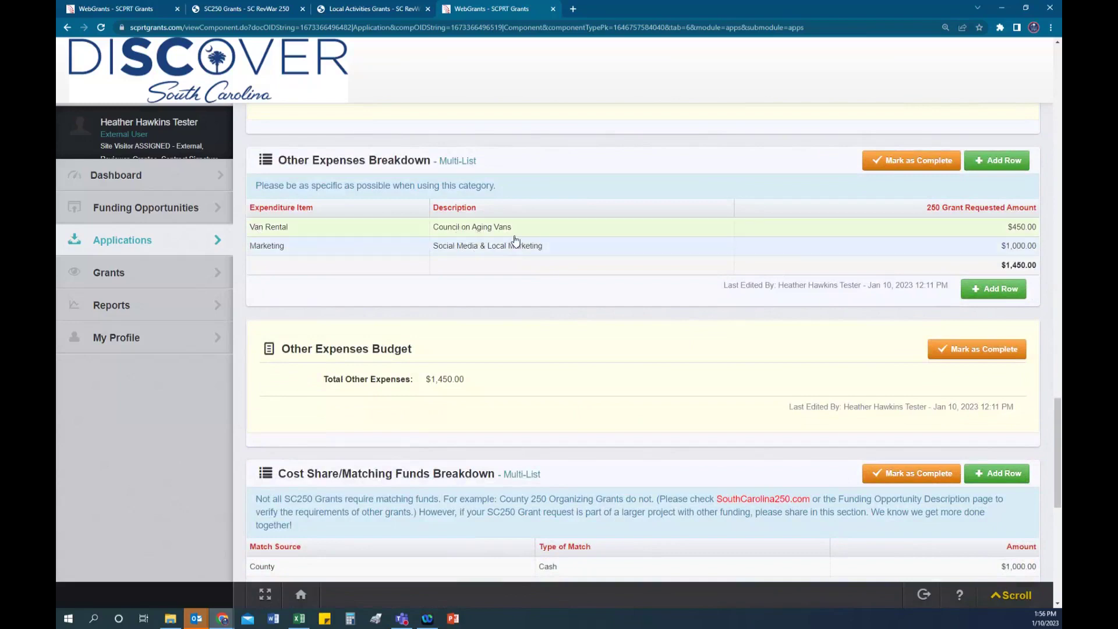
scroll(516, 240, down, 1)
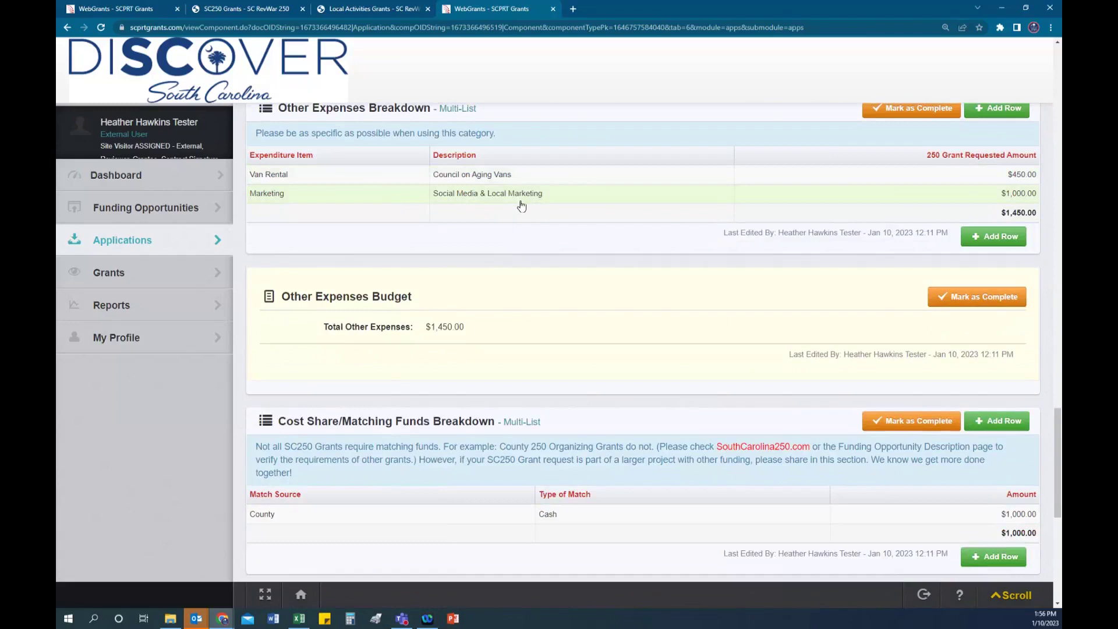
scroll(521, 206, down, 1)
scroll(521, 205, down, 1)
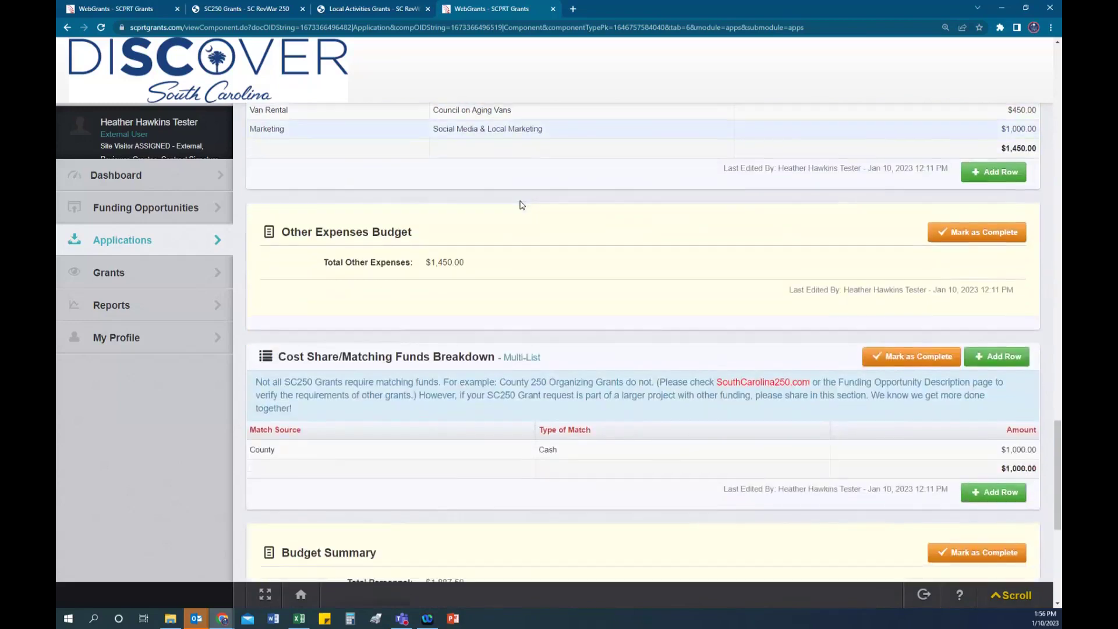
scroll(522, 204, down, 1)
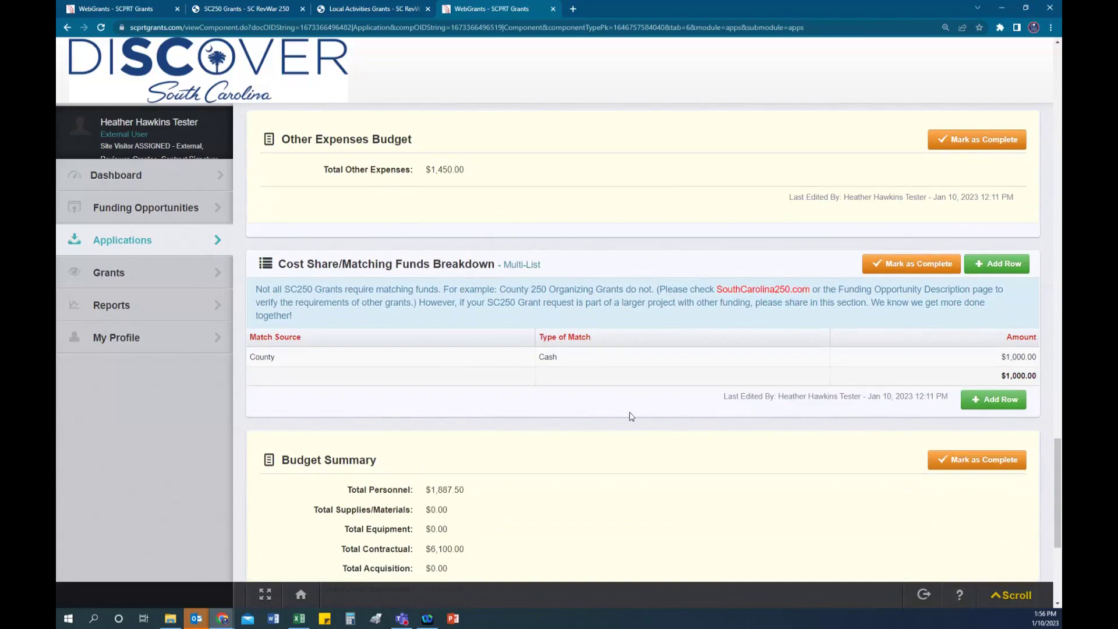
scroll(702, 413, down, 3)
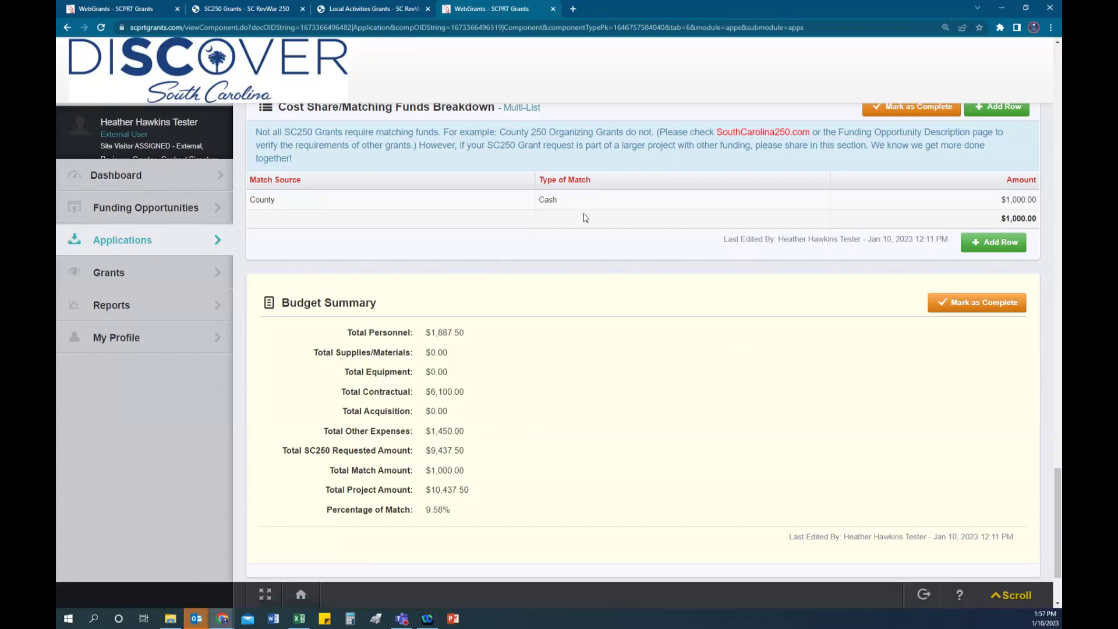
click(546, 204)
scroll(742, 312, down, 3)
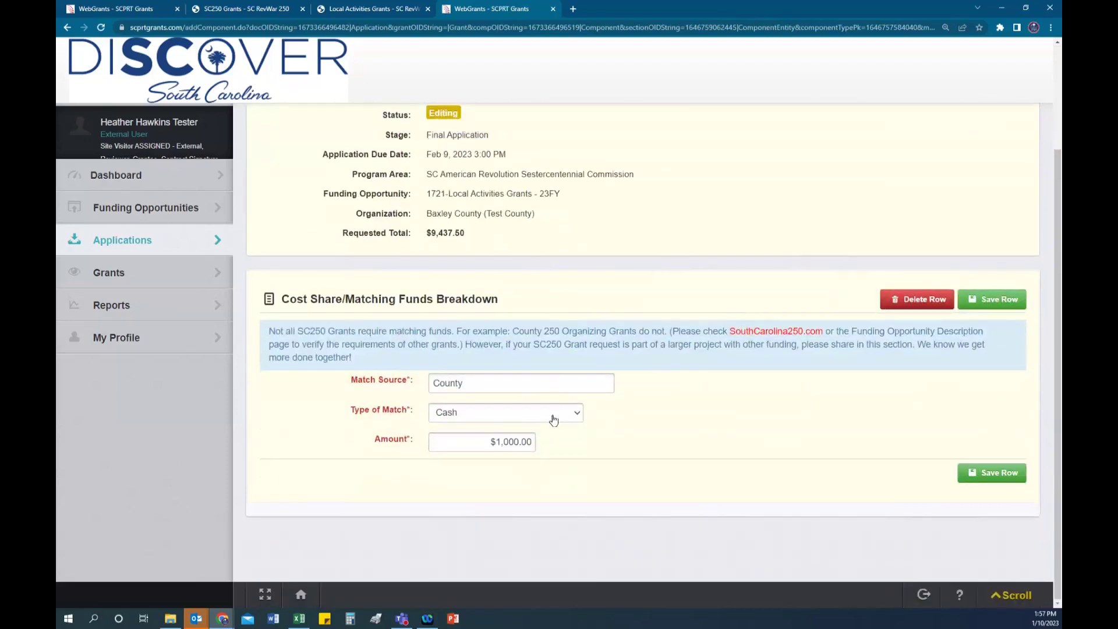
drag(490, 442, 538, 445)
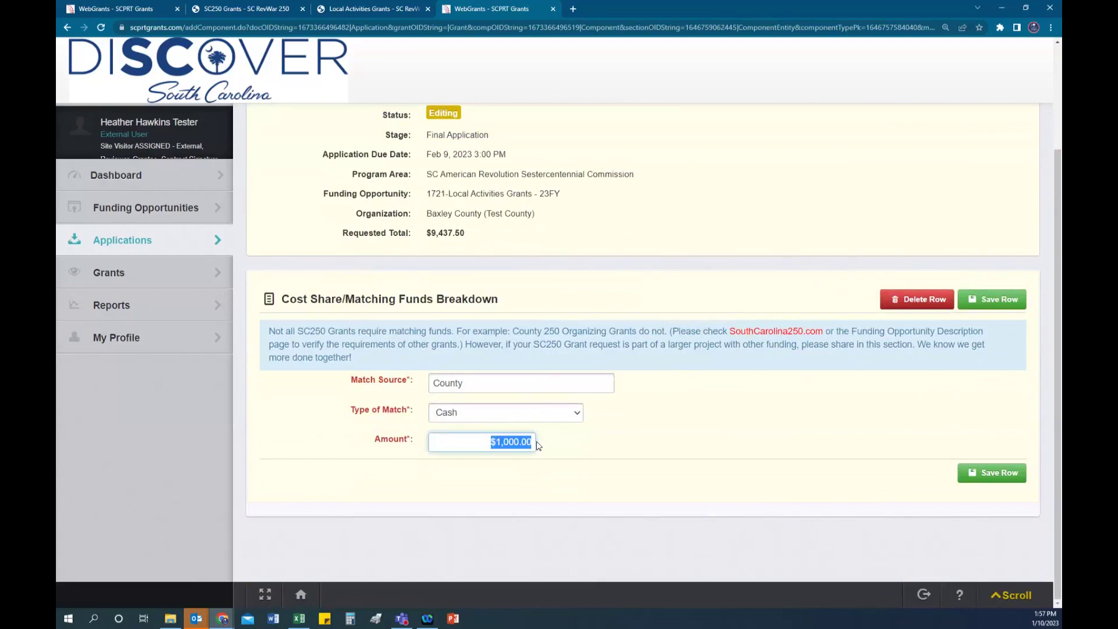
text(2359.38)
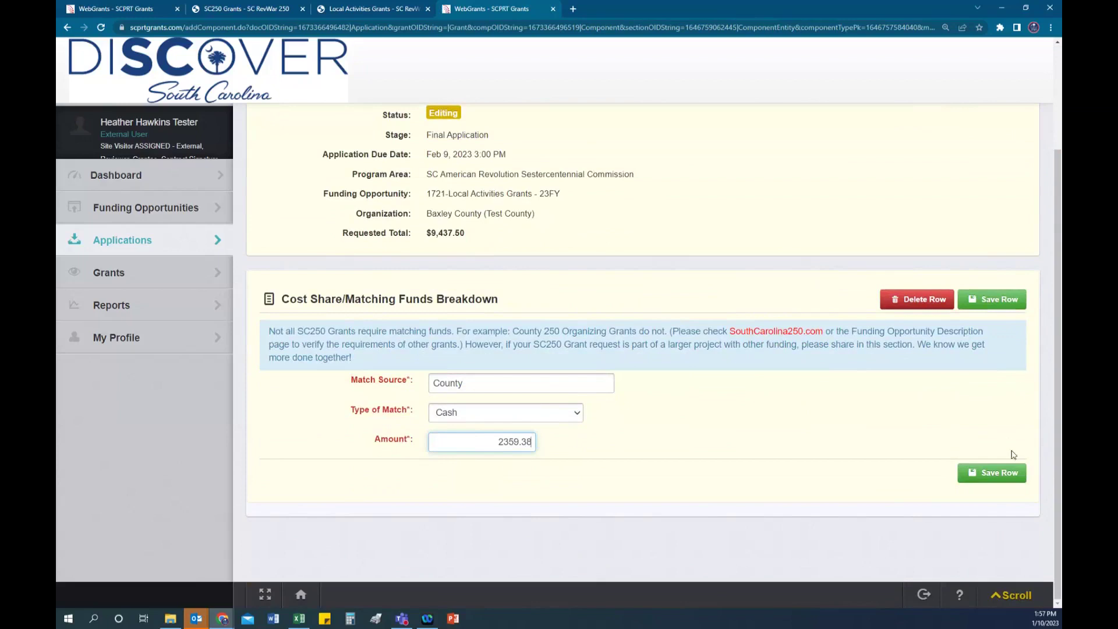
click(1011, 474)
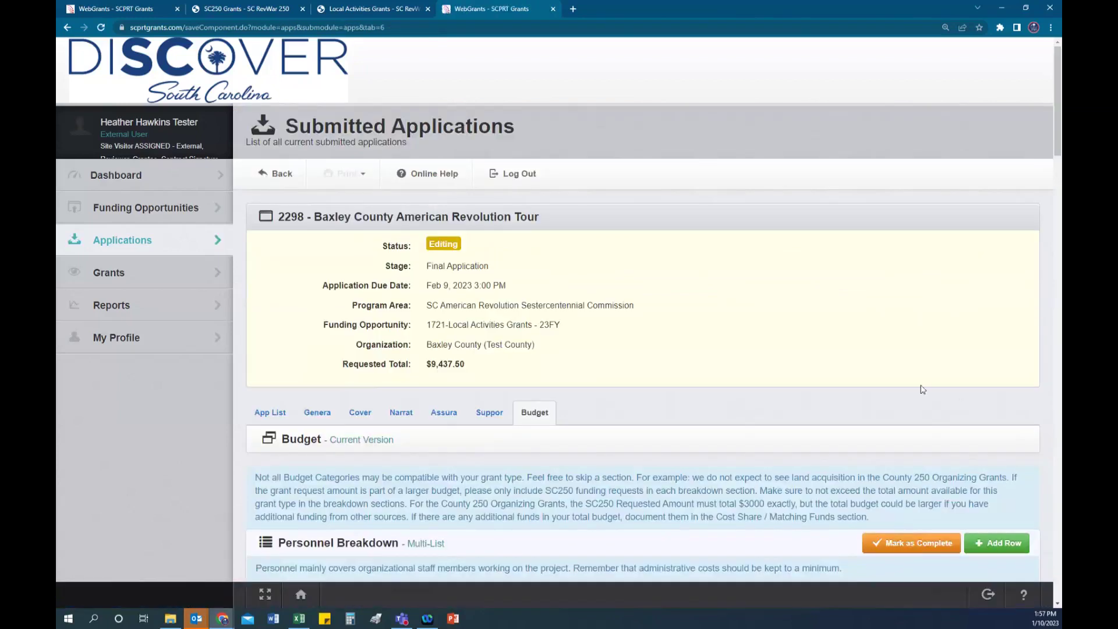
Step: Check the Budget Summary shows a 20.00% match and $11,796.88 project total
scroll(753, 357, down, 10)
scroll(756, 358, down, 15)
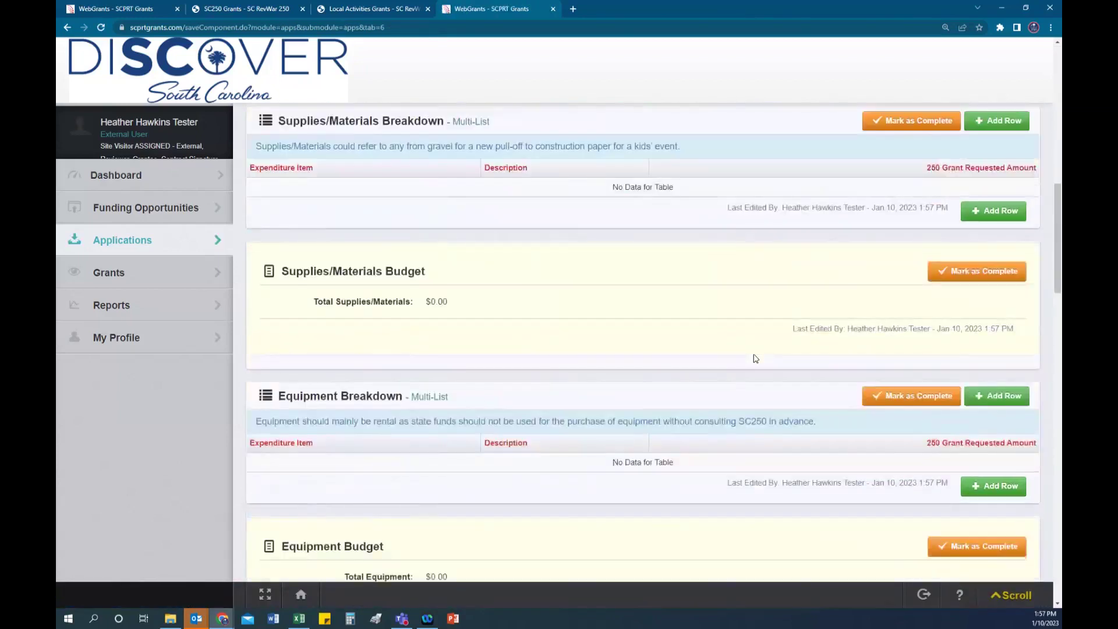
scroll(755, 356, down, 10)
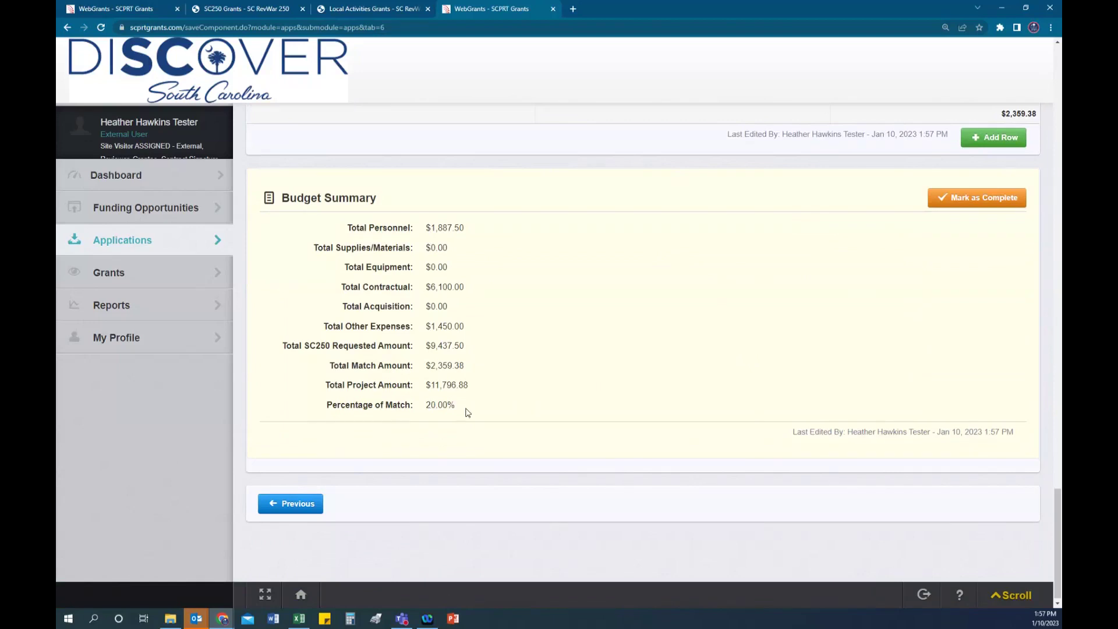
scroll(591, 393, up, 2)
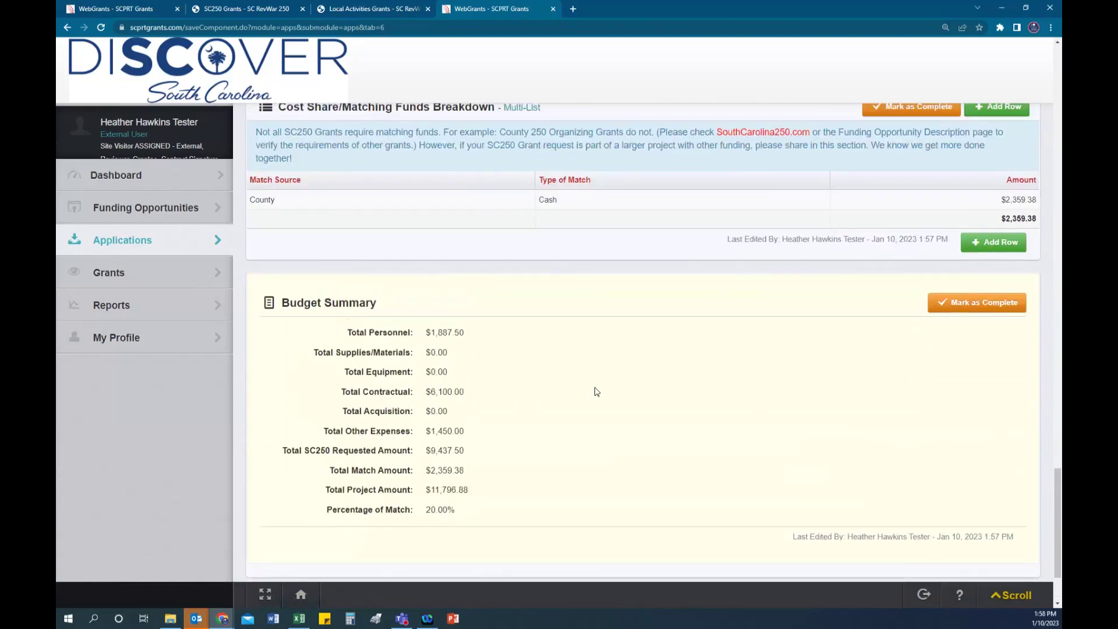
scroll(674, 419, up, 3)
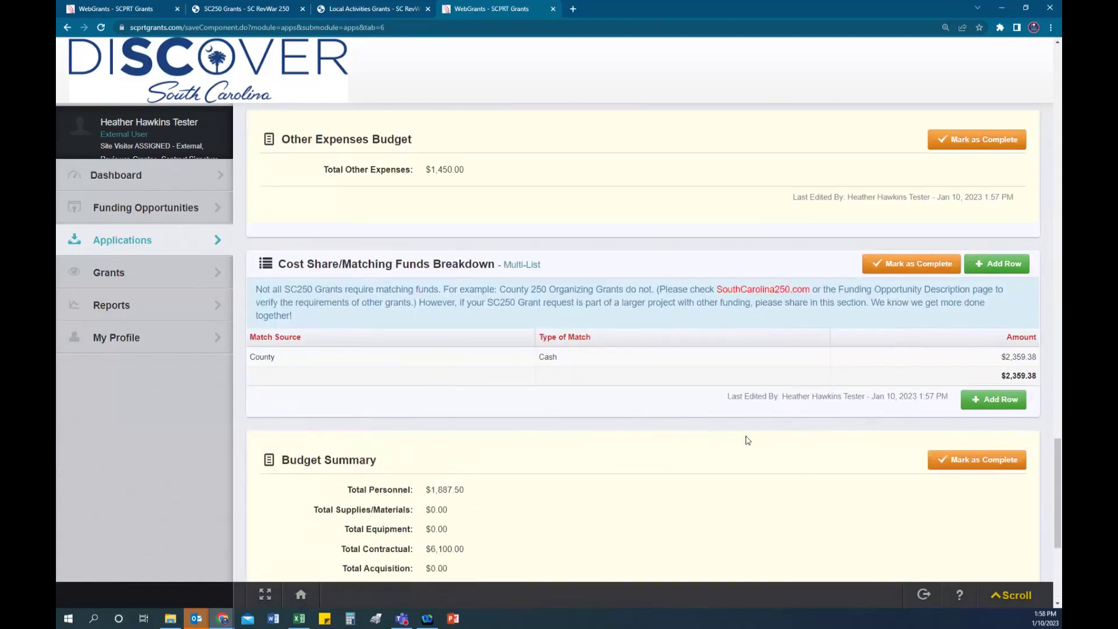
Step: Mark the budget complete, then submit the application and confirm in the Please confirm dialog
click(906, 269)
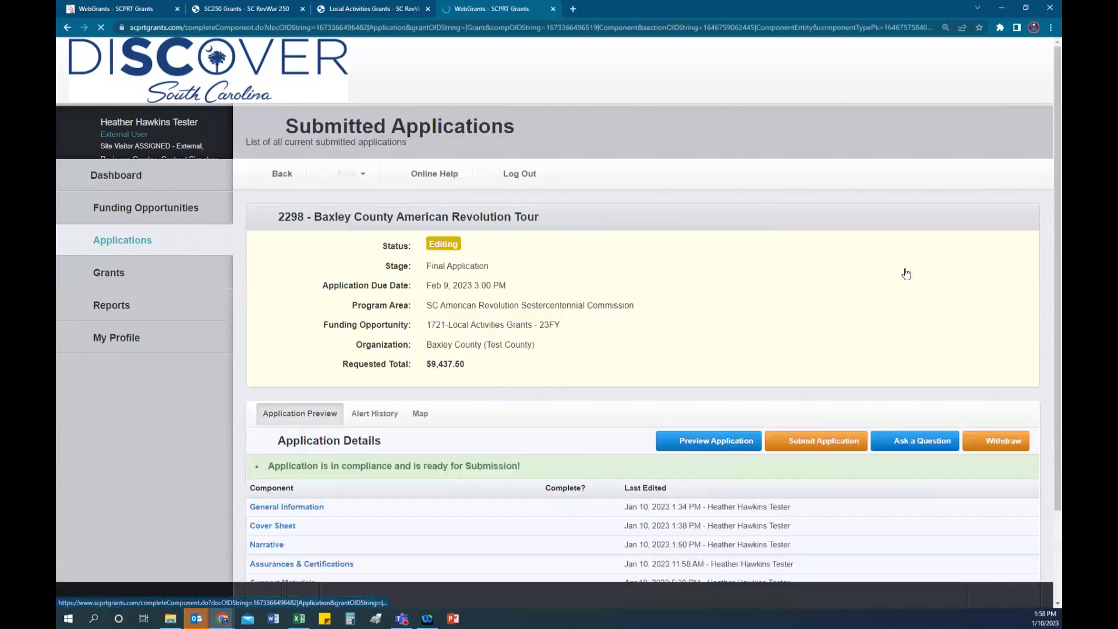
scroll(606, 326, down, 2)
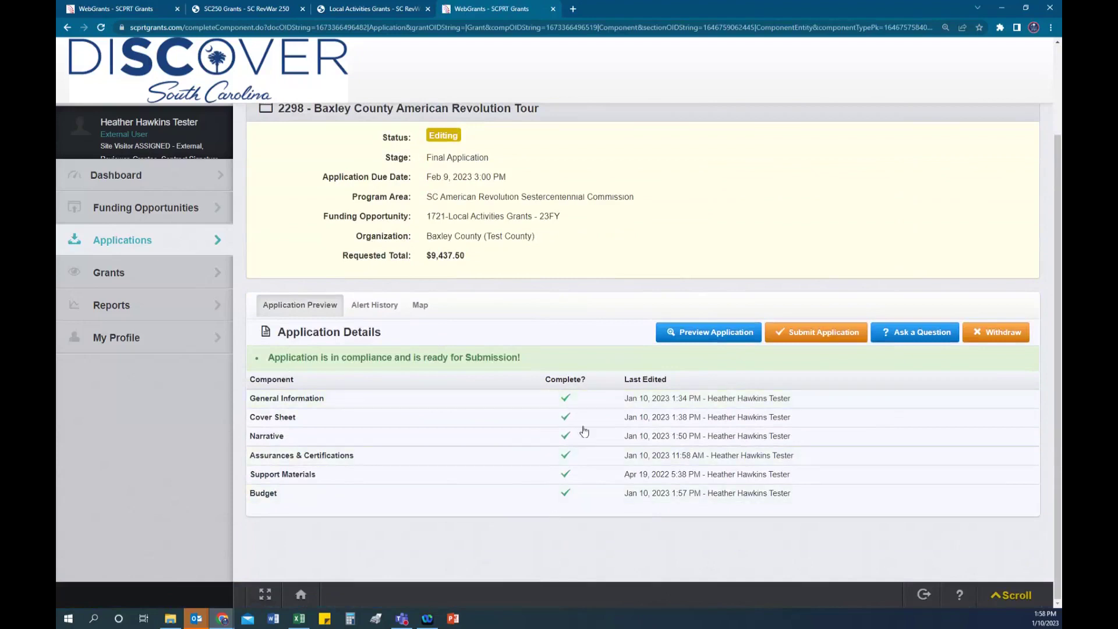
click(824, 333)
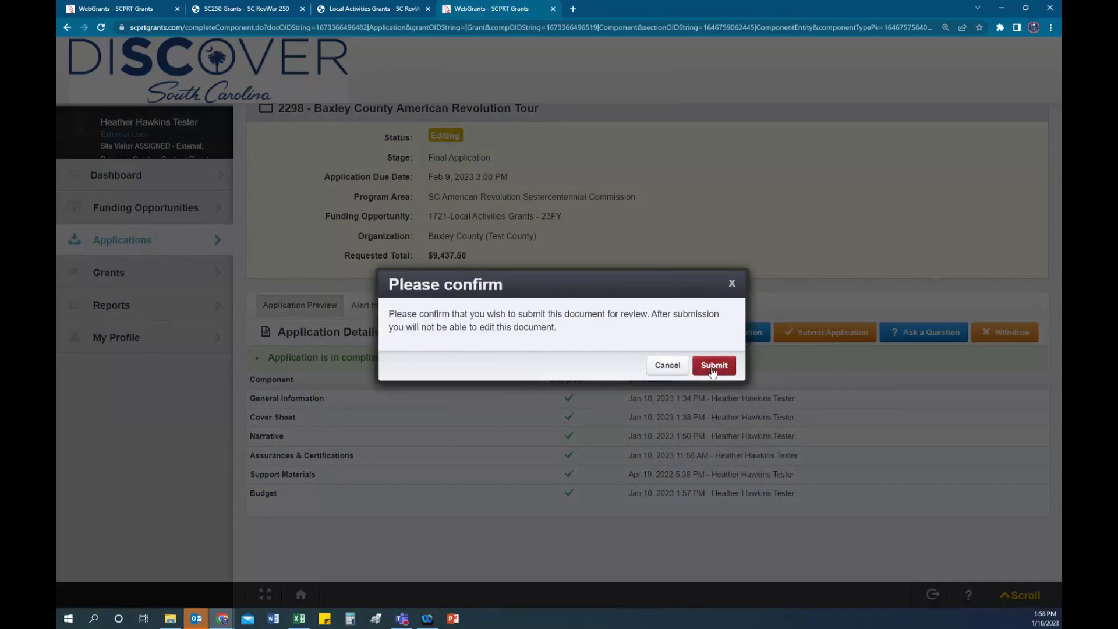
click(712, 367)
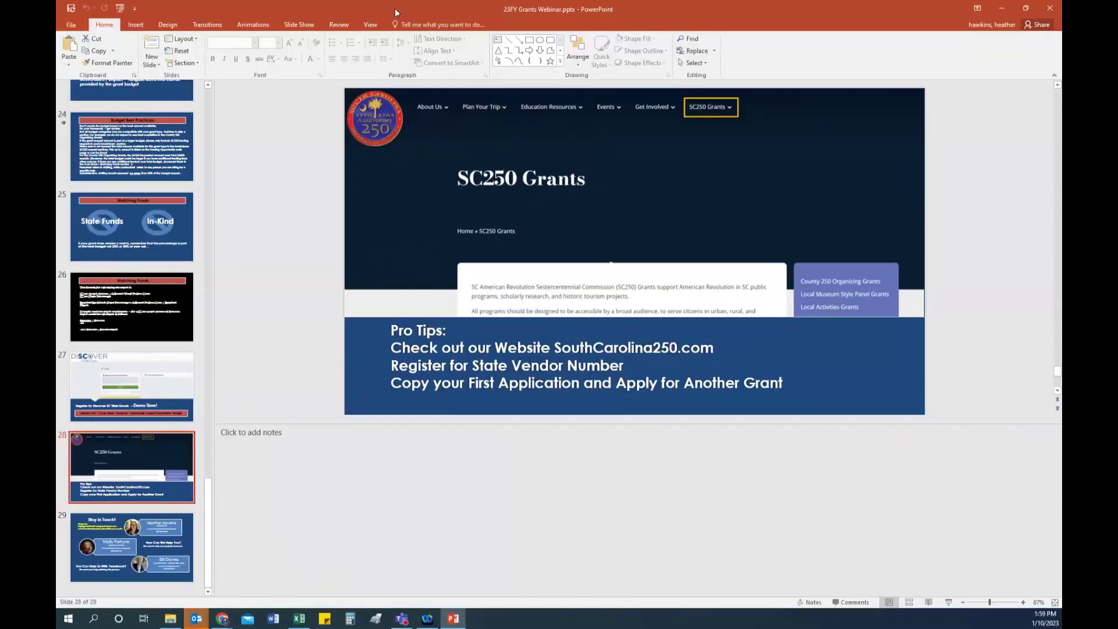
Step: Briefly run the slide show from the beginning and from the current slide, exiting each time
click(299, 24)
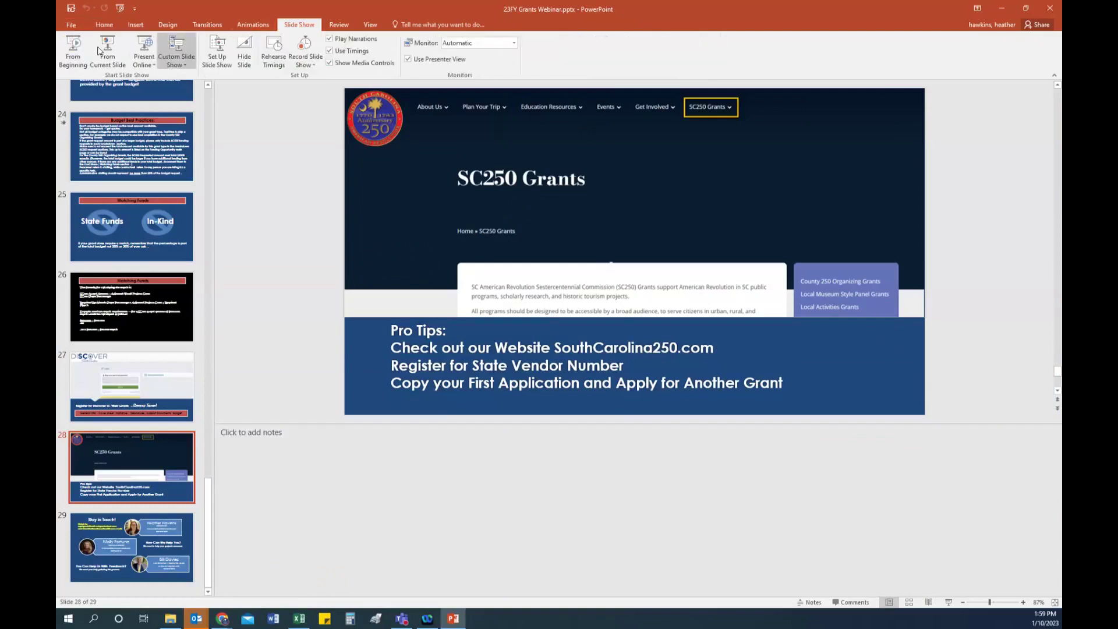
click(73, 50)
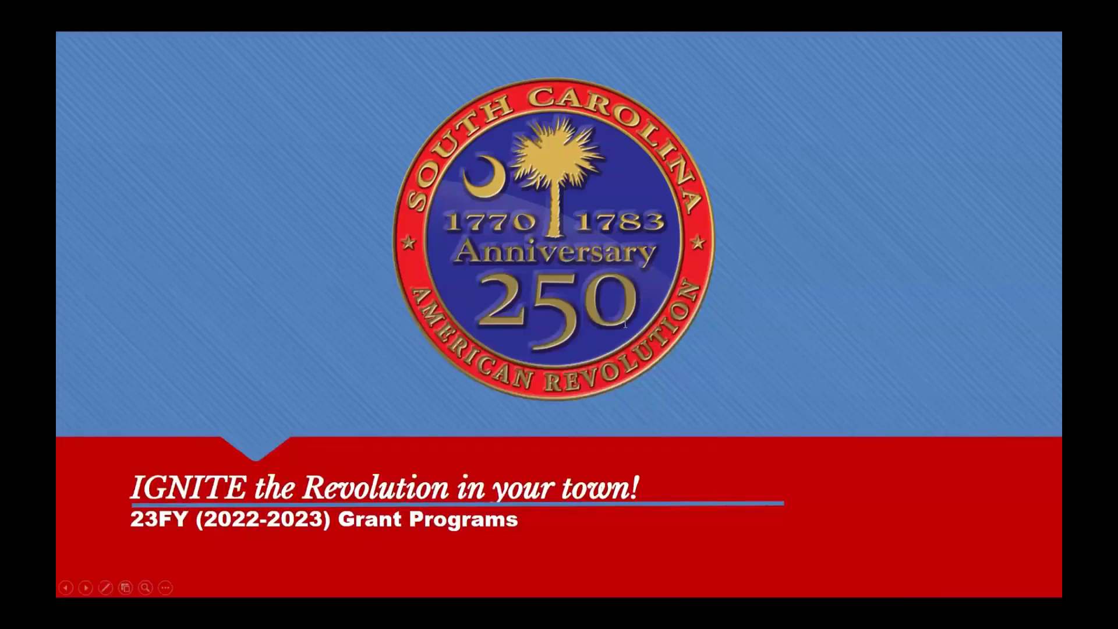
key(Escape)
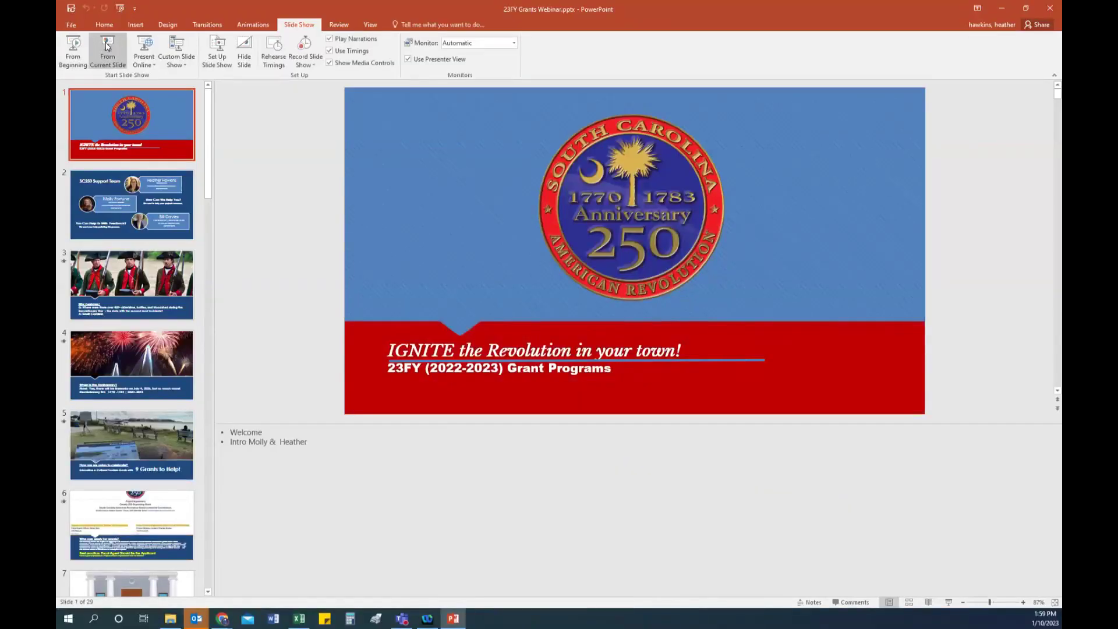
click(107, 47)
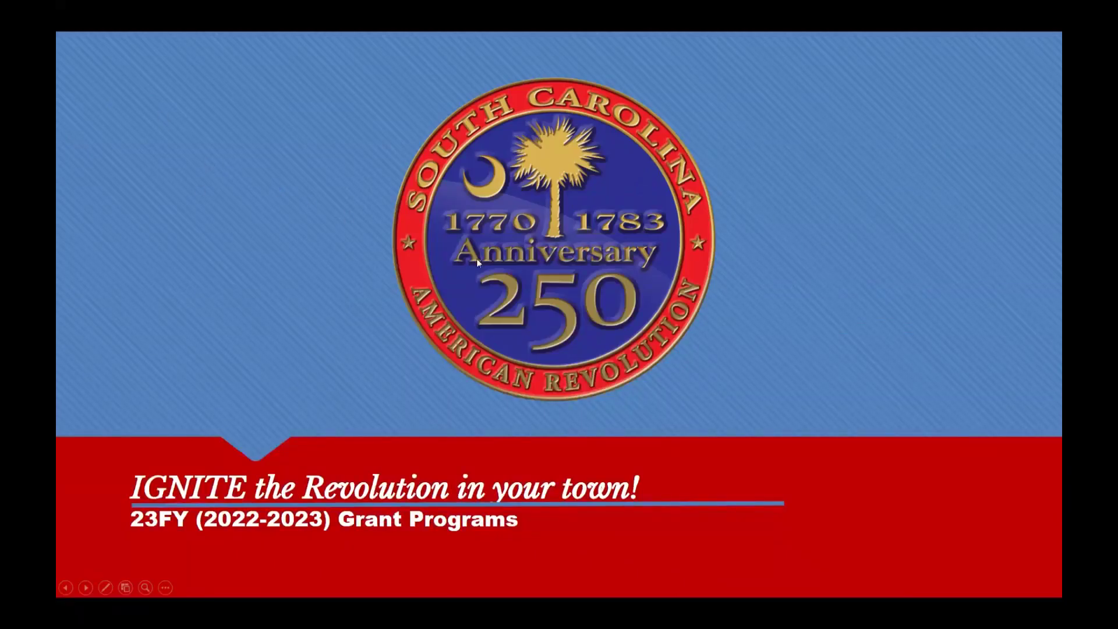
key(Escape)
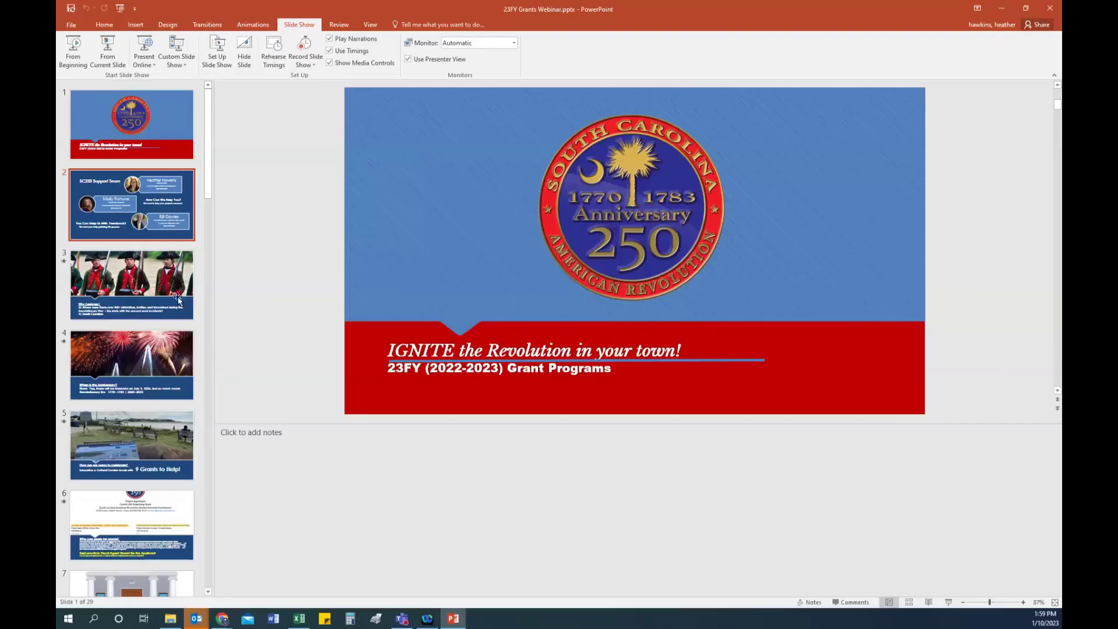
Step: Present slide 28, the SC250 Grants Pro Tips, full-screen from the current slide
scroll(141, 384, down, 10)
scroll(141, 389, down, 12)
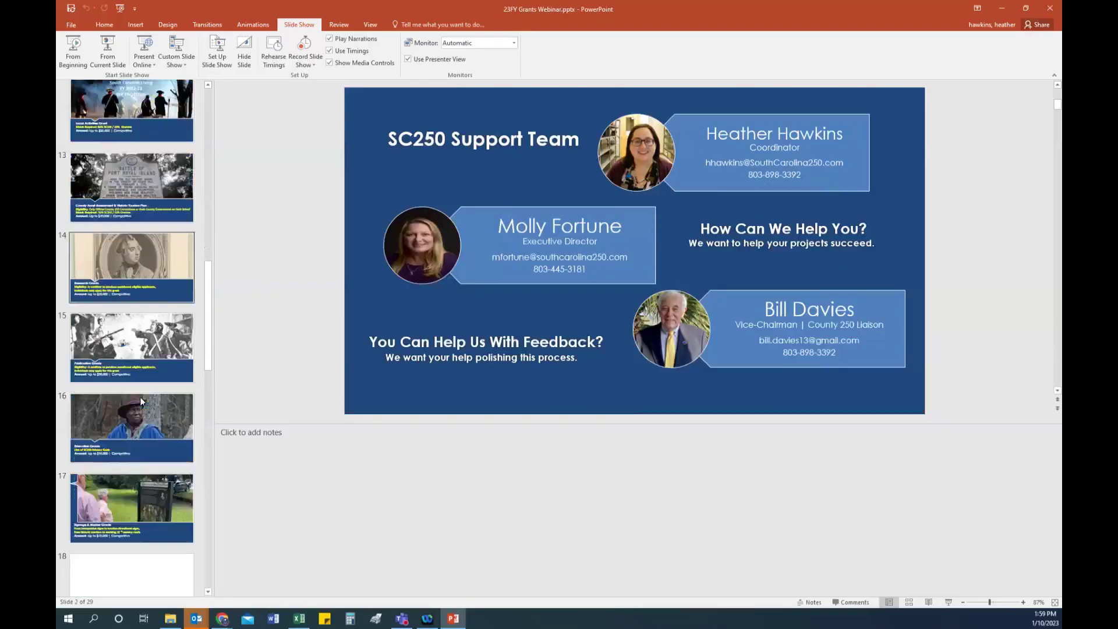
click(143, 466)
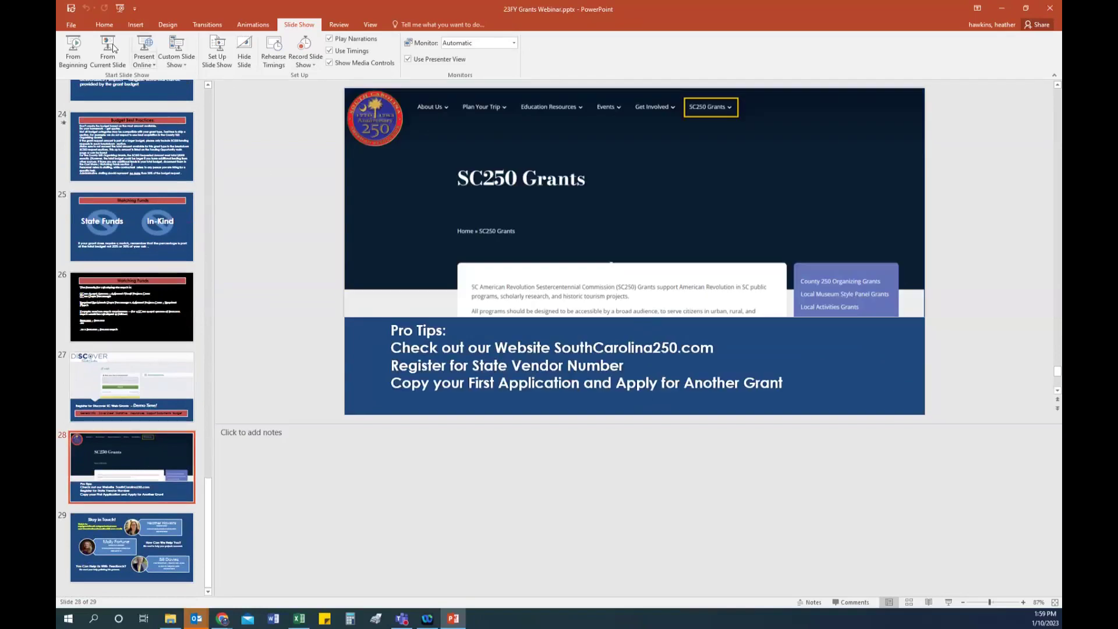
click(107, 50)
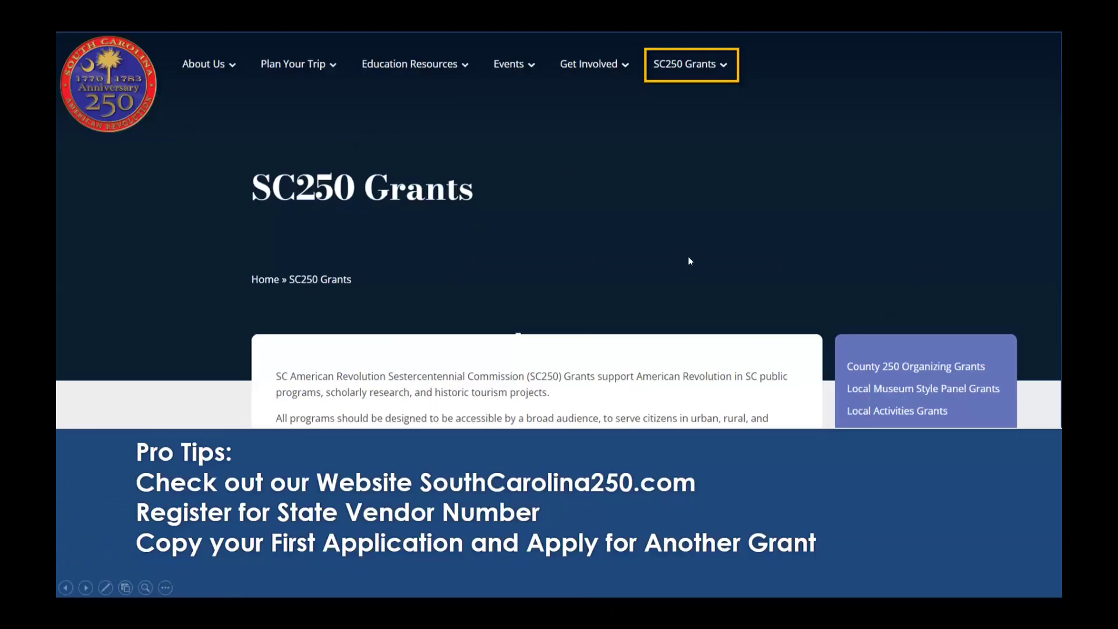